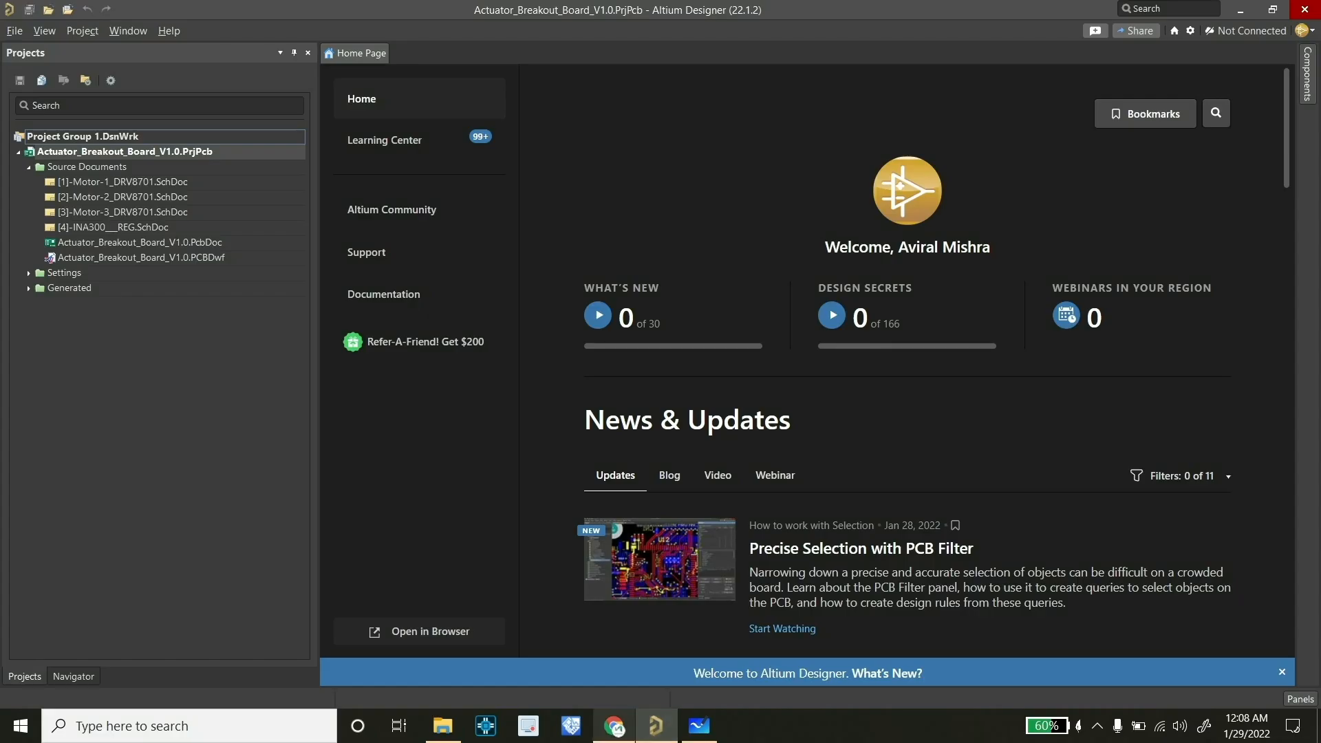
Switch to Chrome, open the Altium Designer free trial from the video description, and answer No to already using Altium Designer.
mouse_move(613, 726)
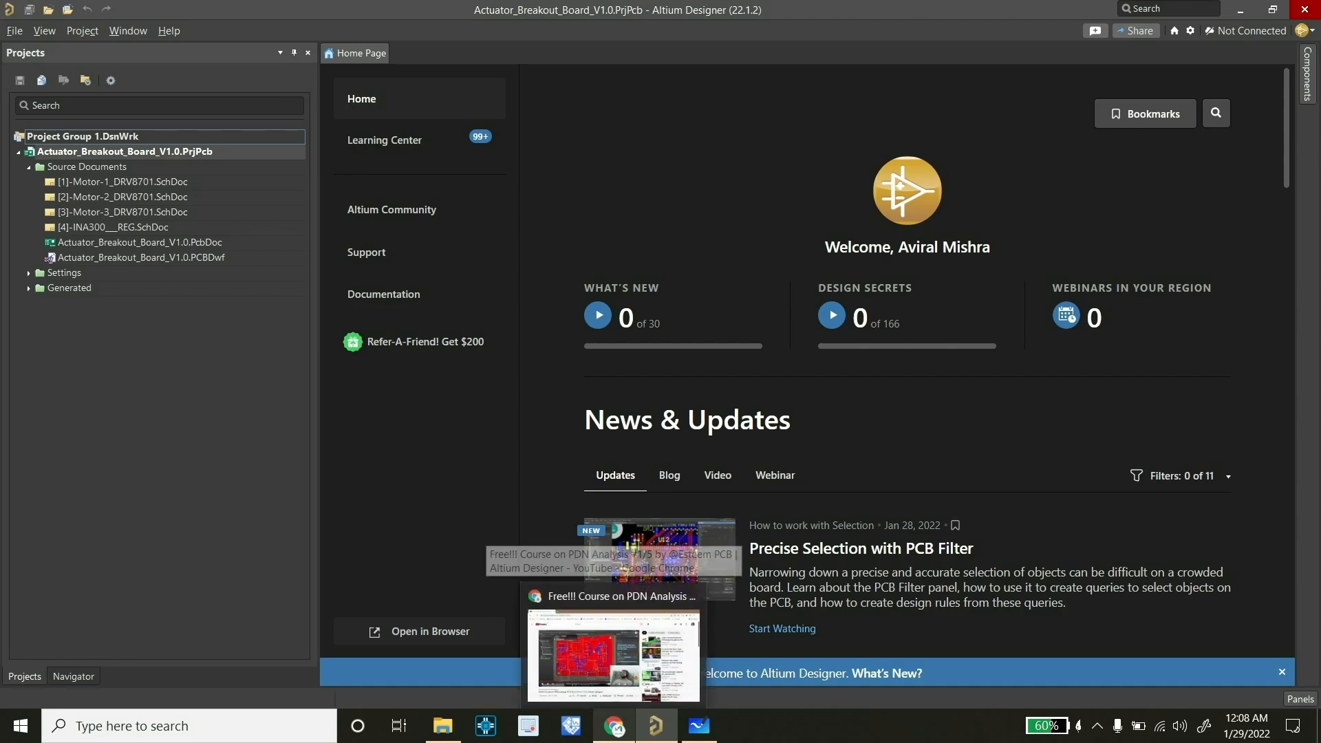
click(606, 661)
scroll(468, 413, down, 8)
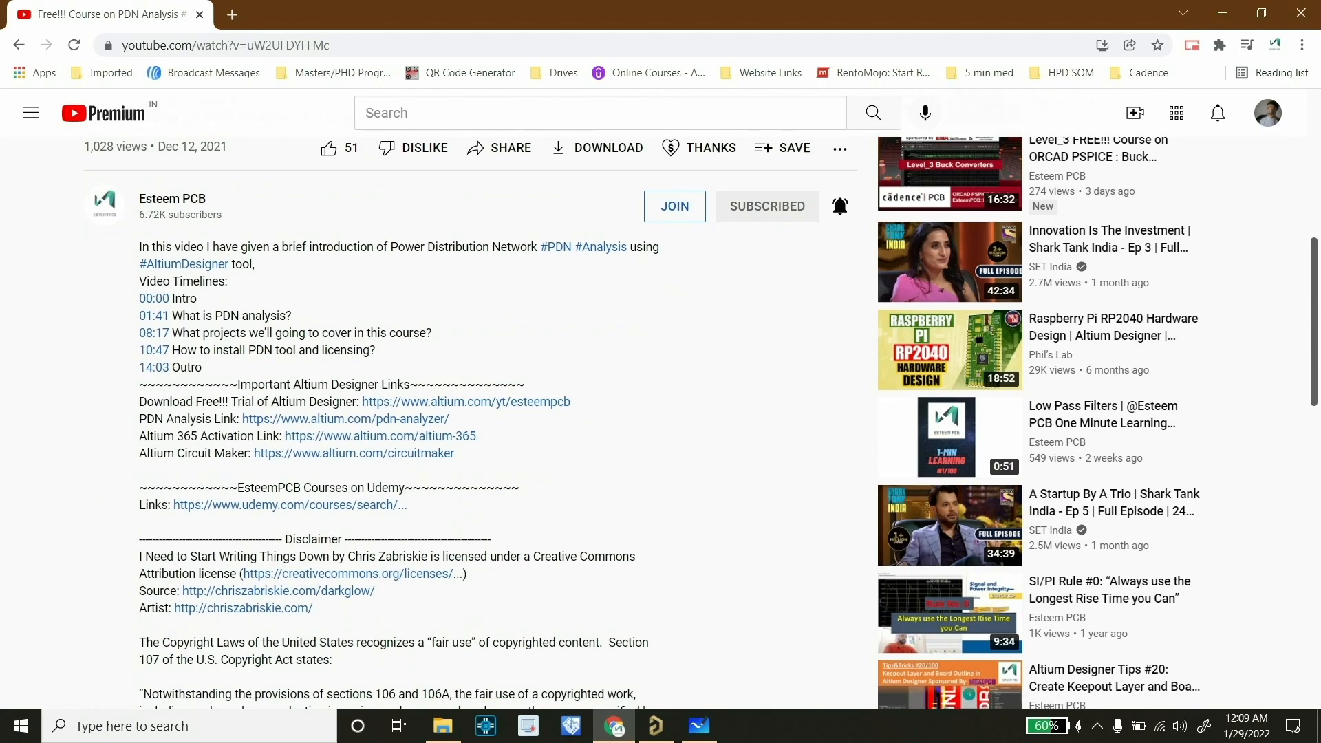
click(466, 402)
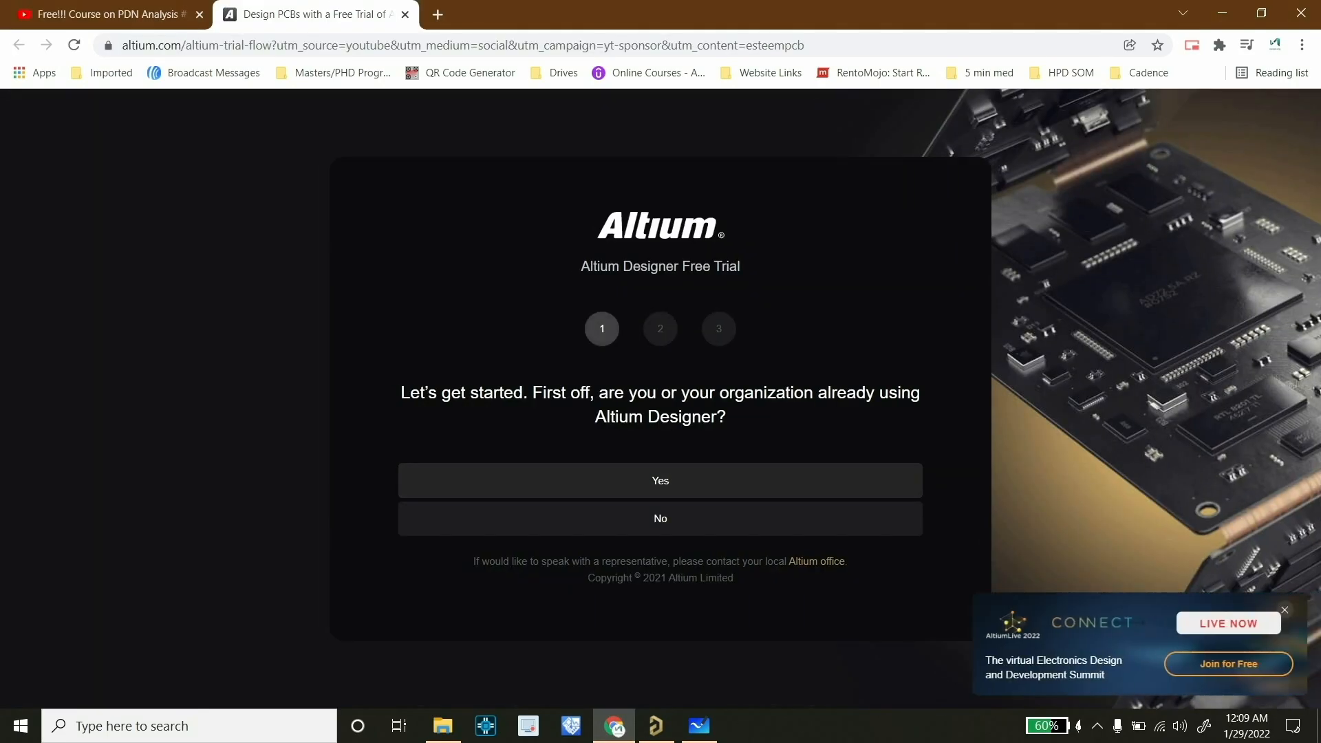
click(660, 517)
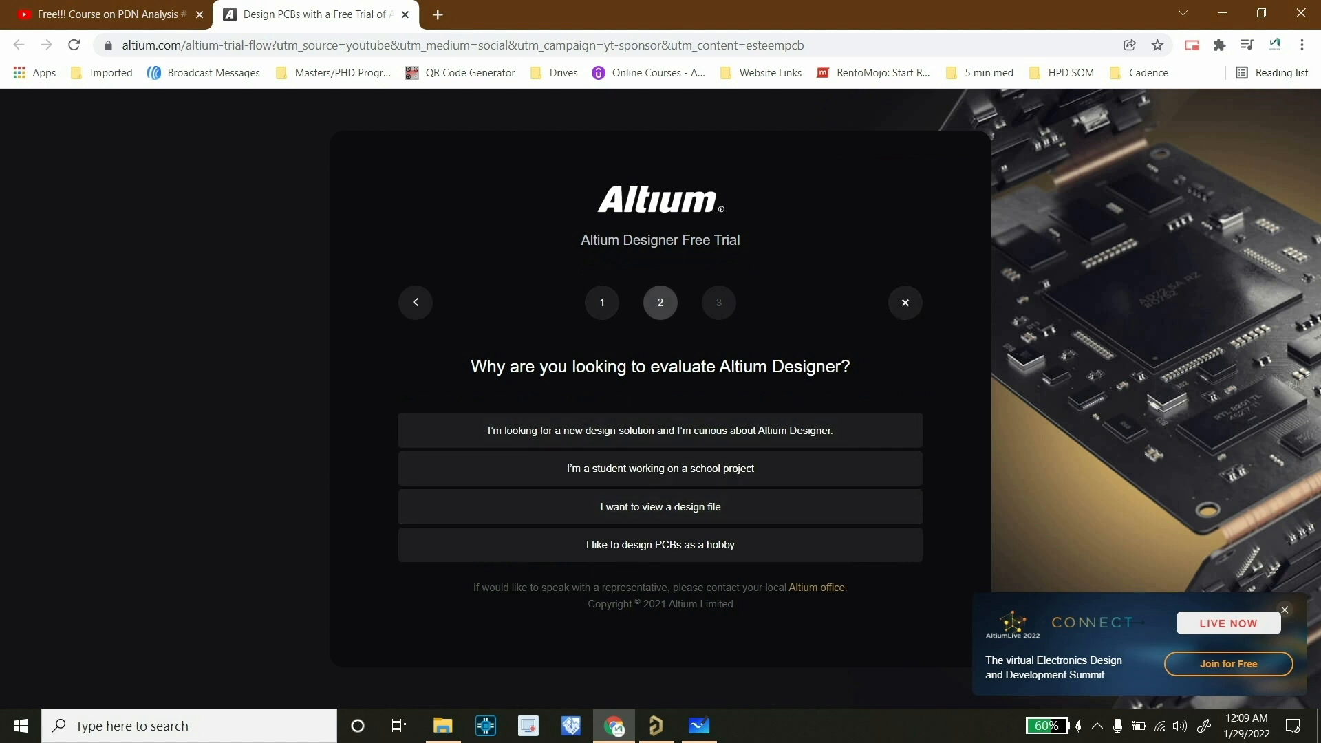
triple_click(660, 240)
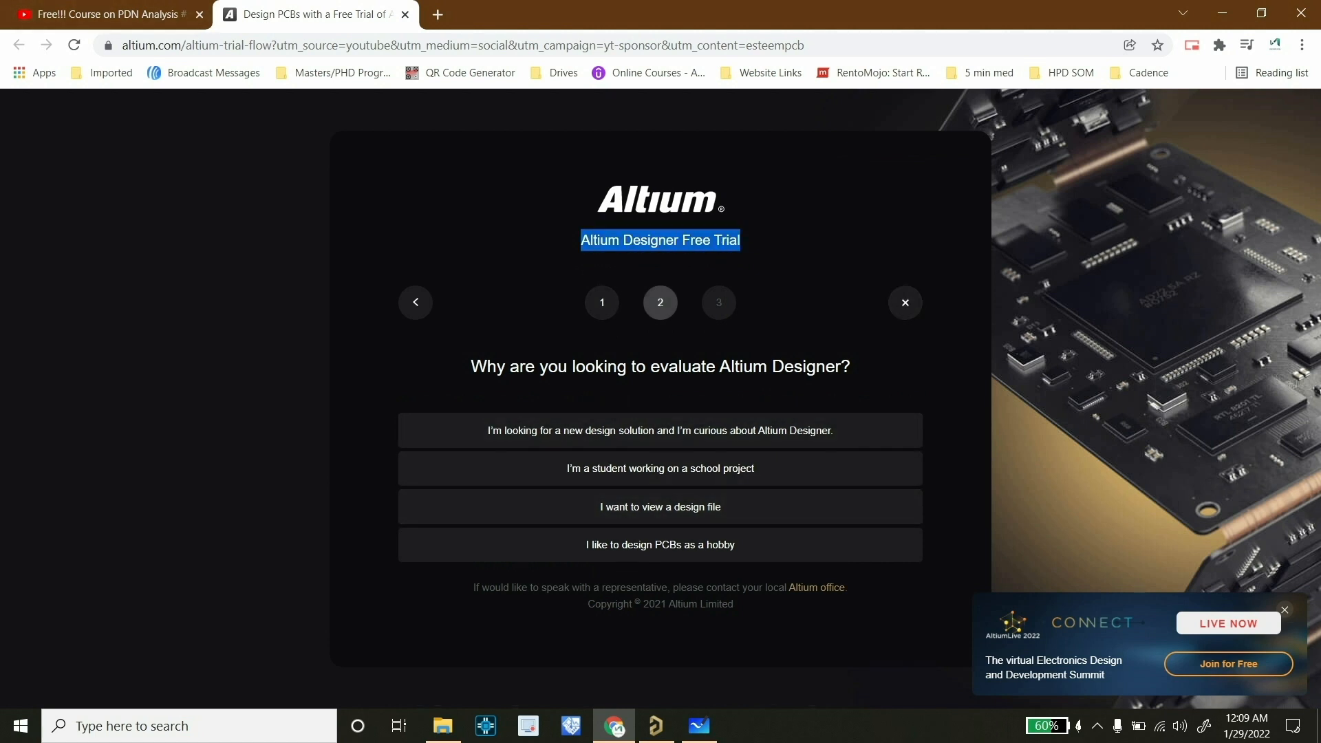
Open the PDN Analyzer page from the video description and examine its quote request form.
click(103, 14)
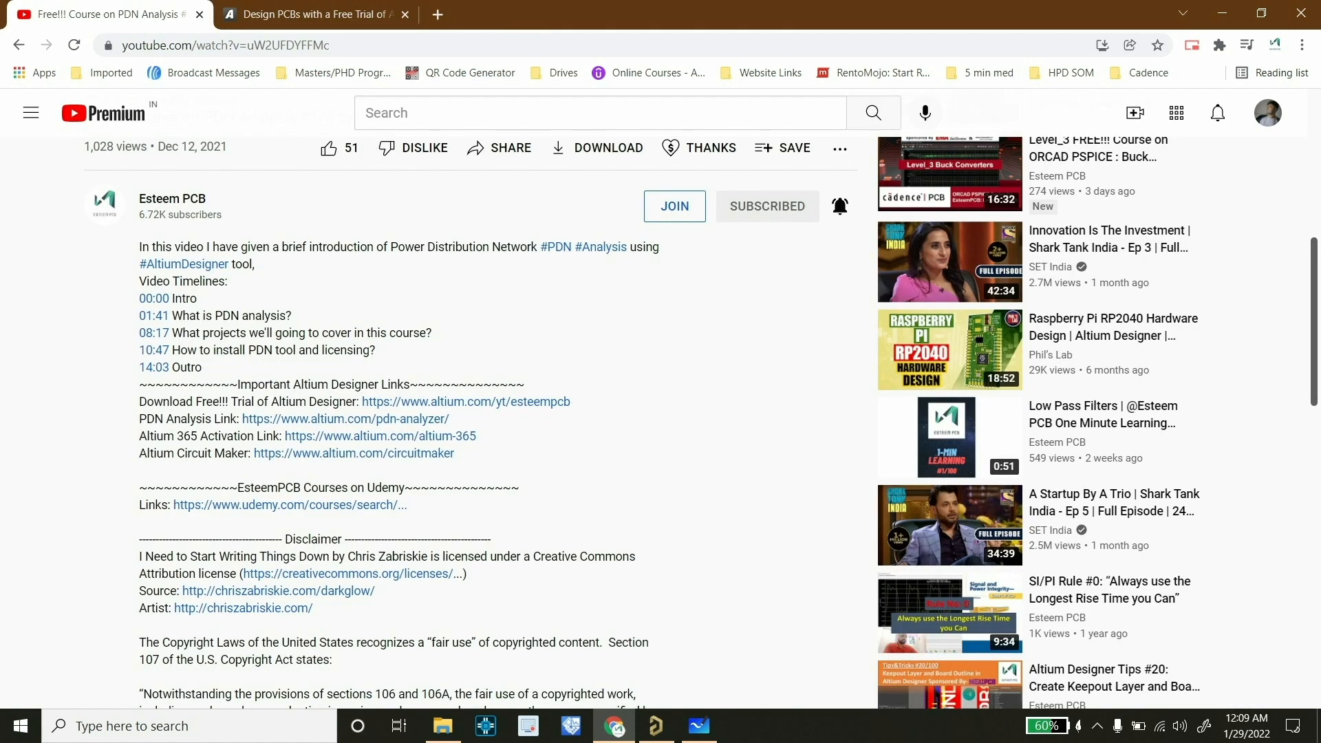
click(345, 418)
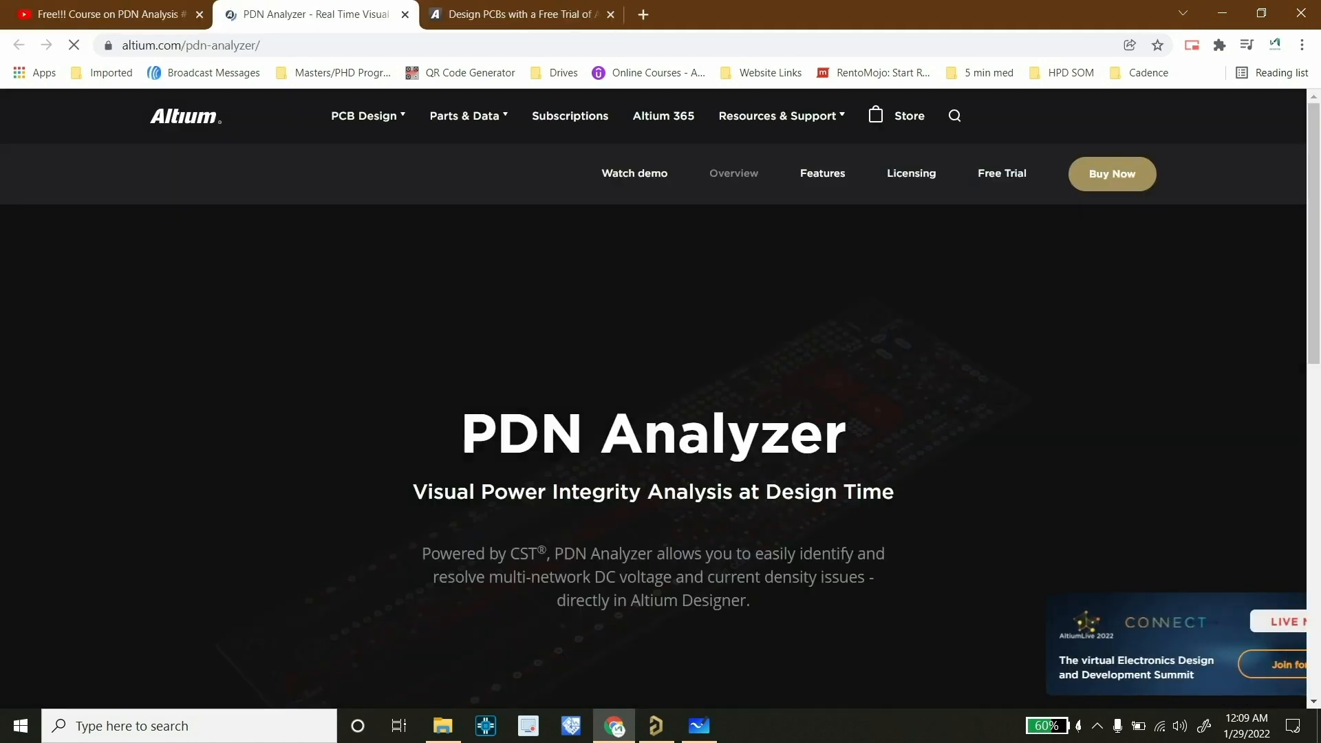
click(1111, 118)
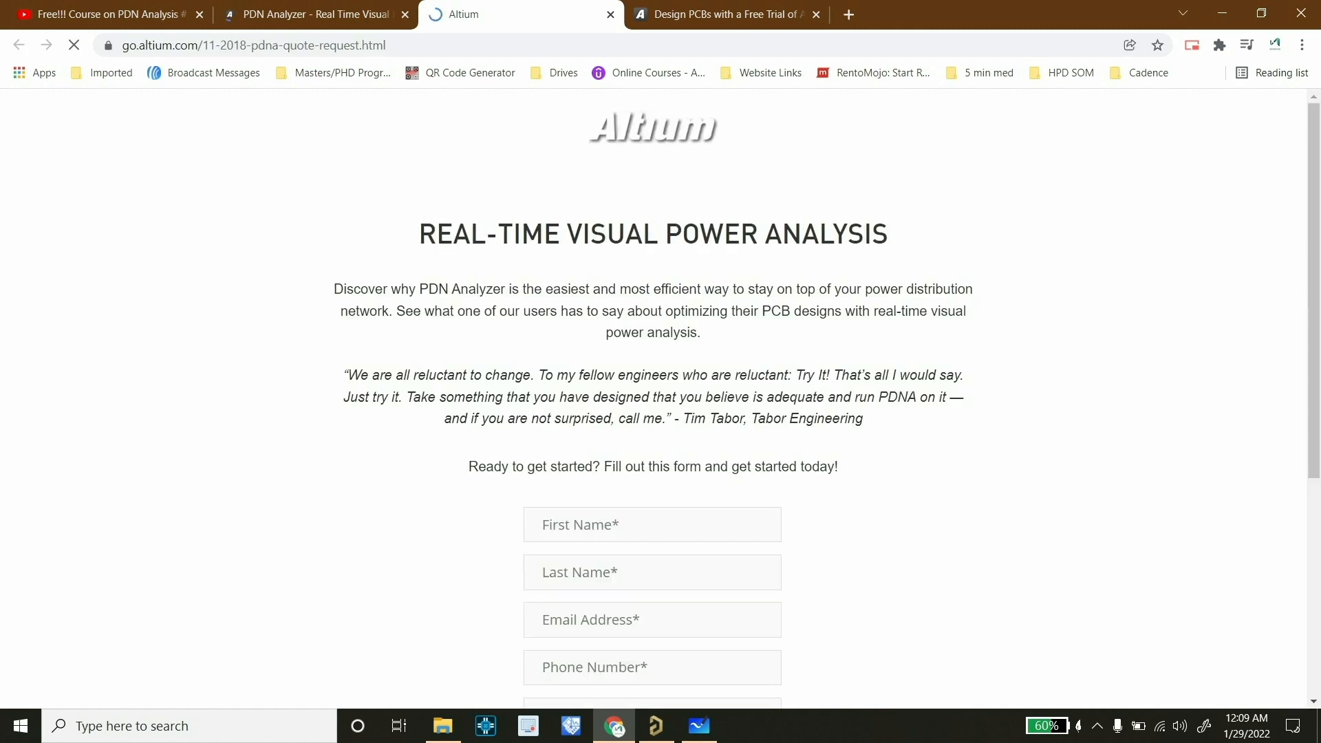
scroll(653, 399, down, 7)
scroll(653, 398, up, 2)
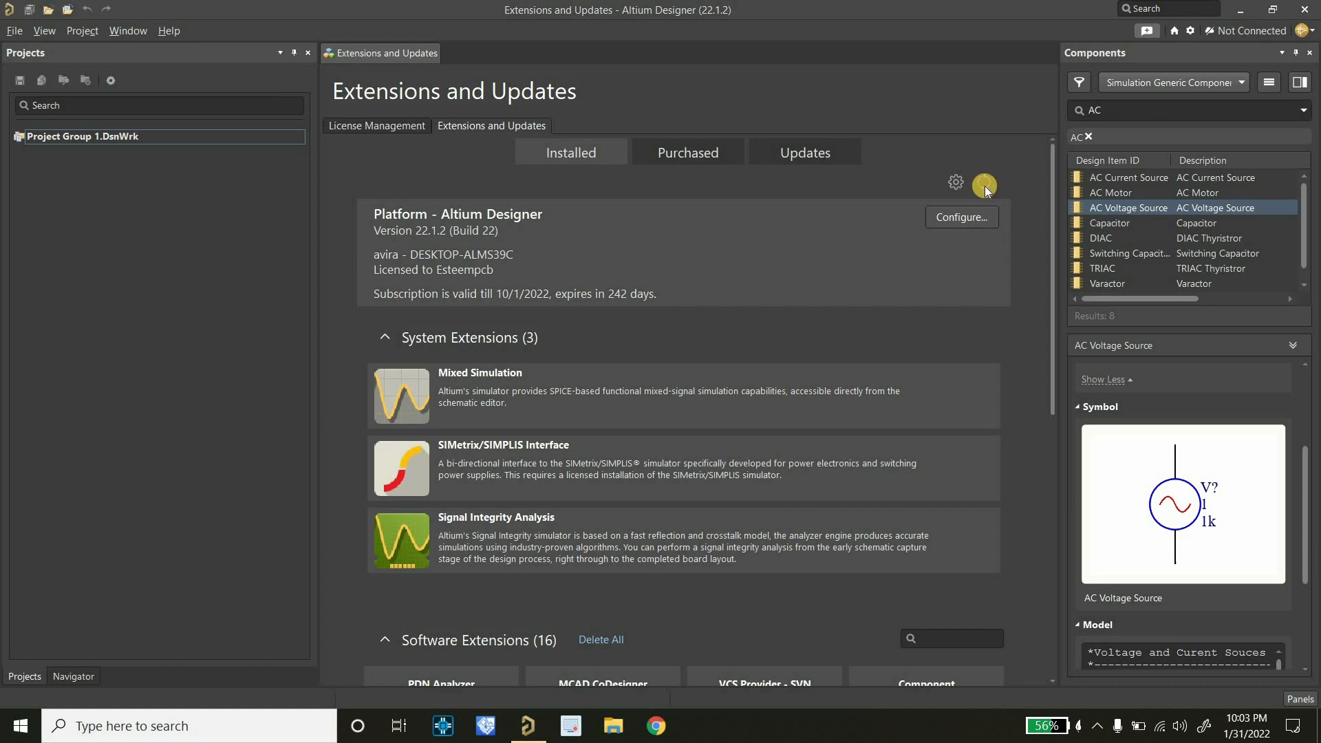
Examine the installed and purchased system and software extensions in Altium Designer's Extensions and Updates.
click(1311, 31)
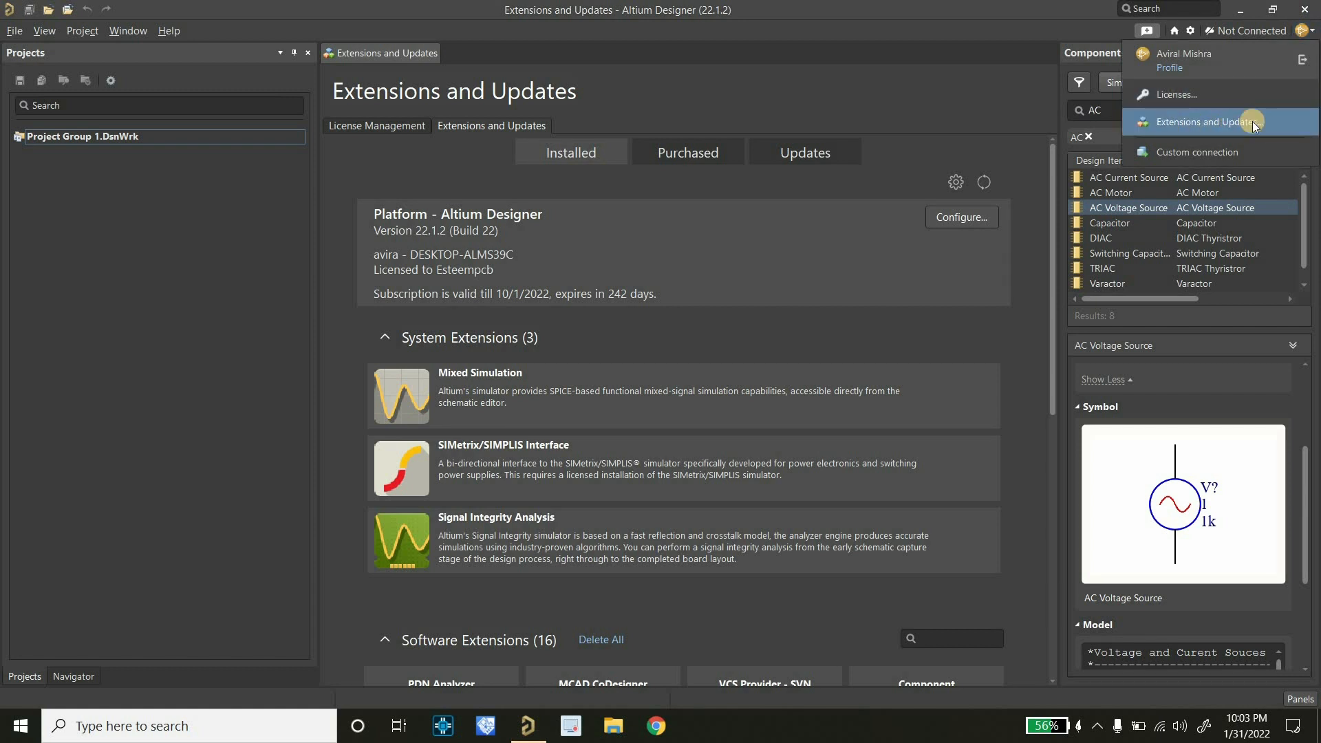
click(259, 210)
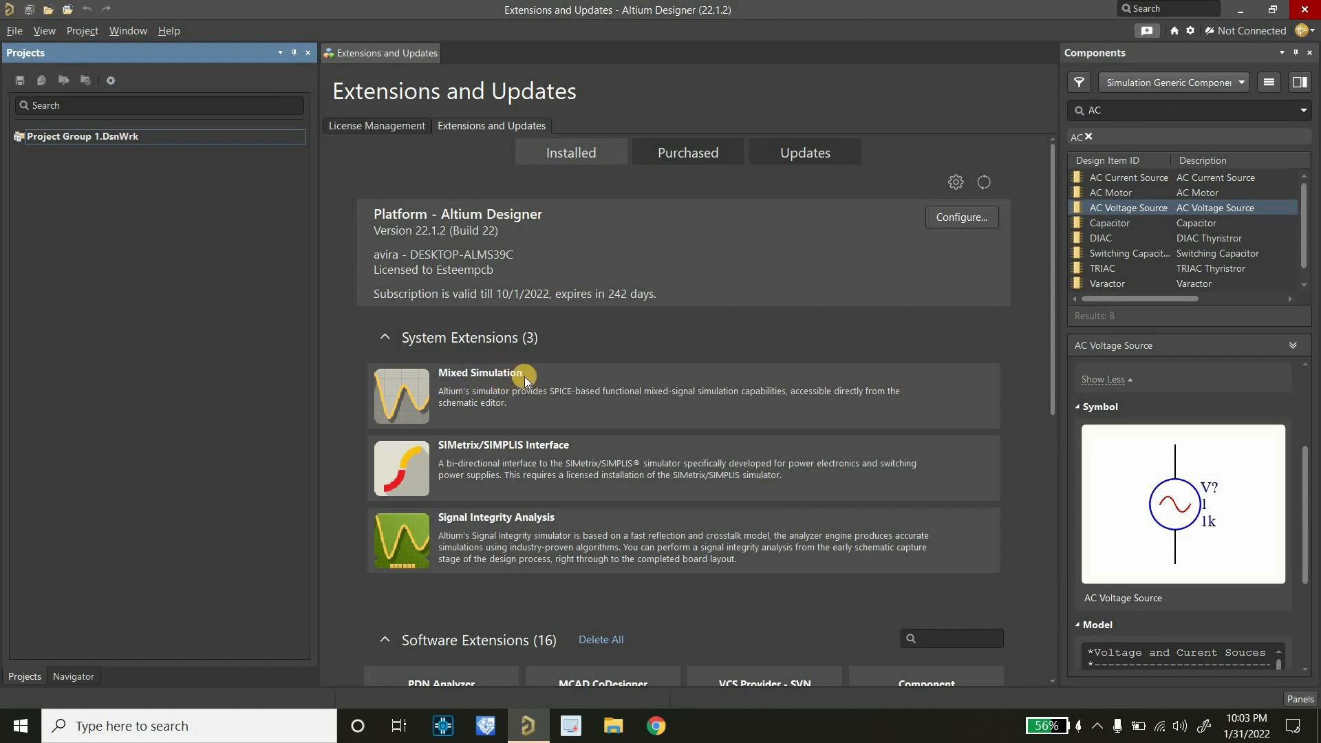
click(681, 157)
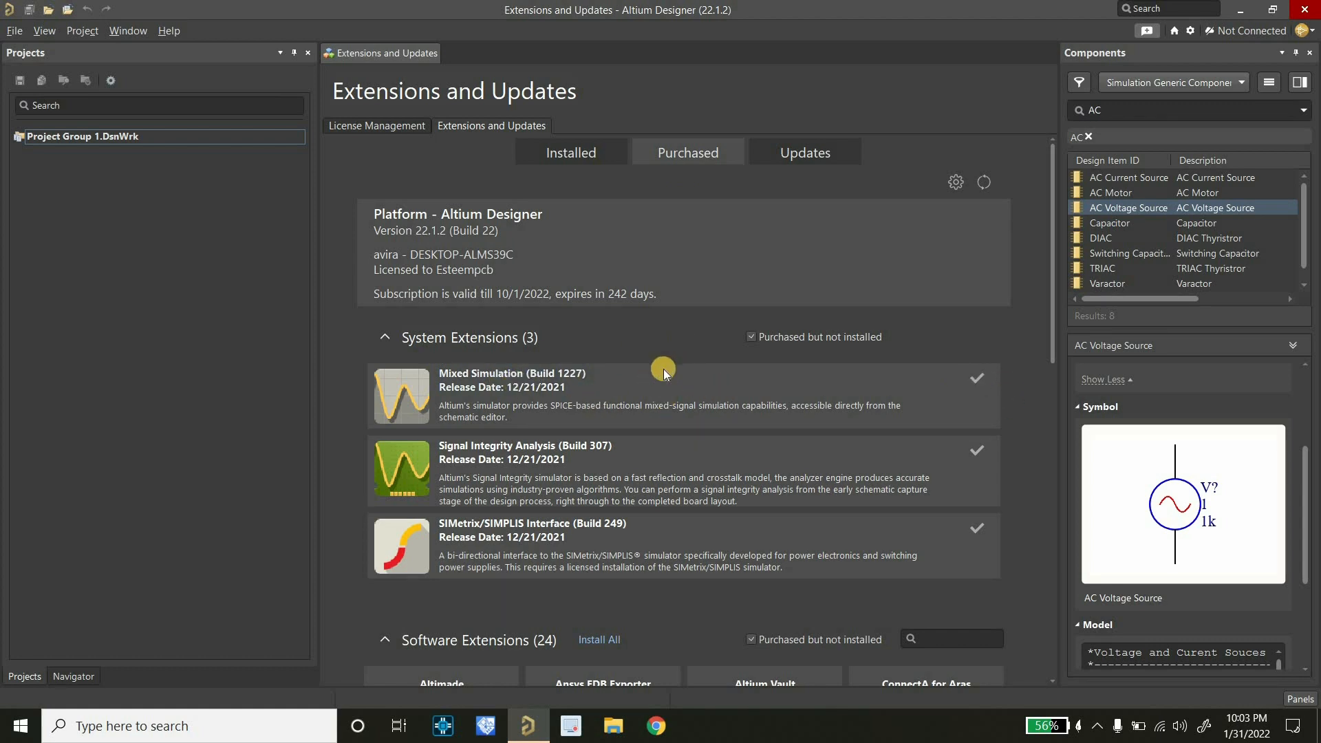
scroll(671, 366, down, 5)
scroll(757, 413, up, 2)
scroll(816, 567, down, 4)
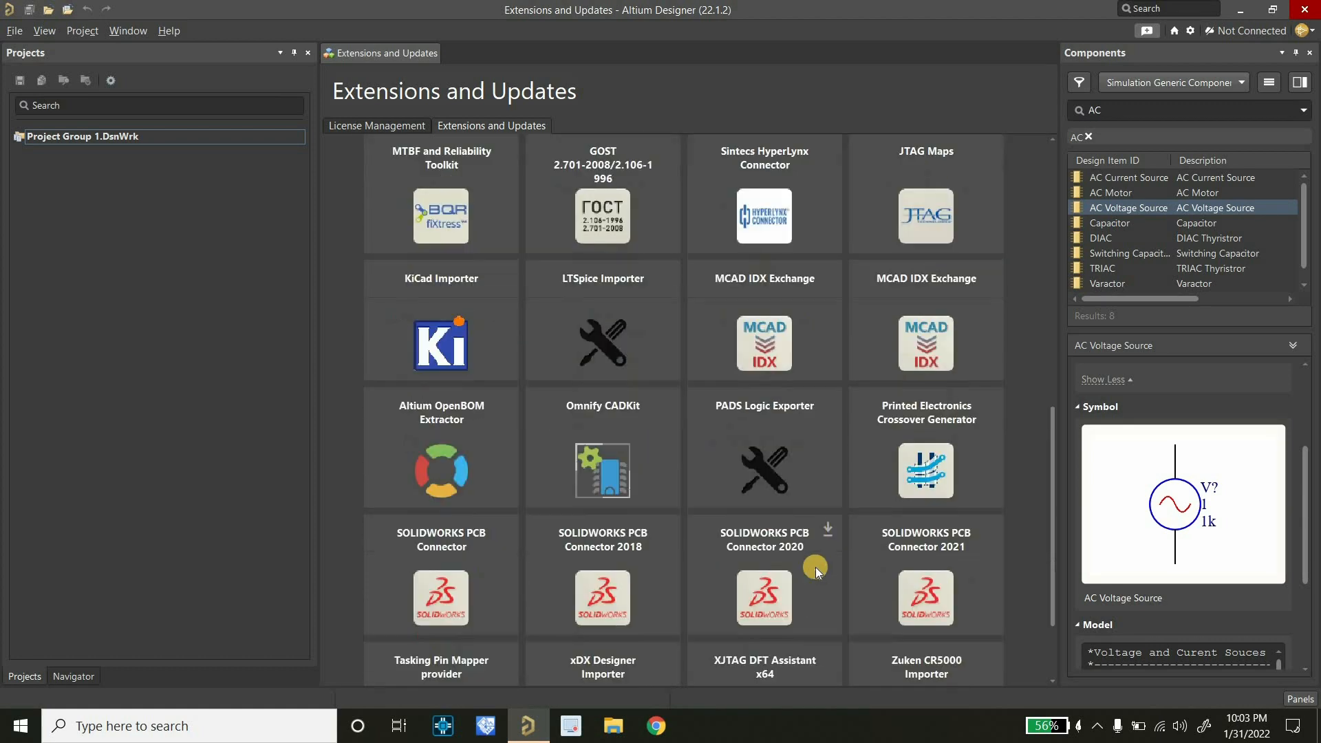
scroll(457, 449, up, 4)
scroll(458, 449, up, 4)
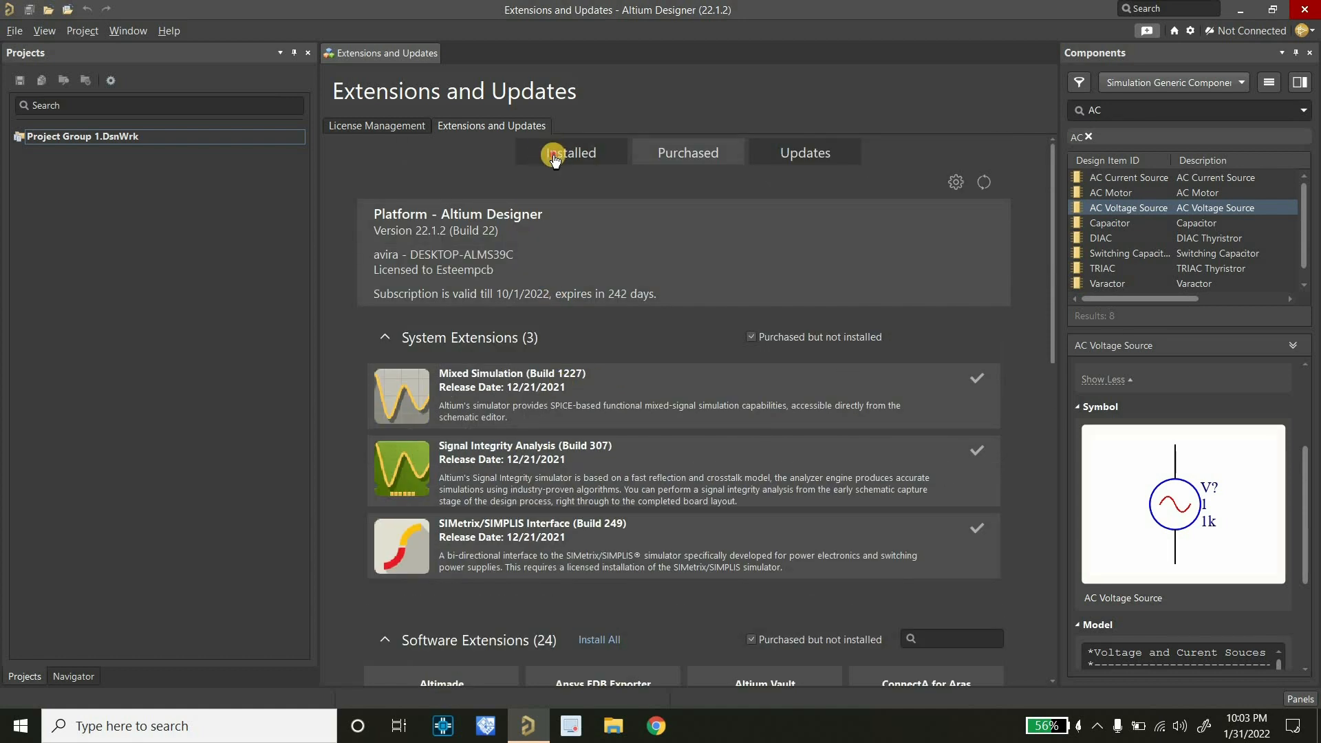
click(556, 155)
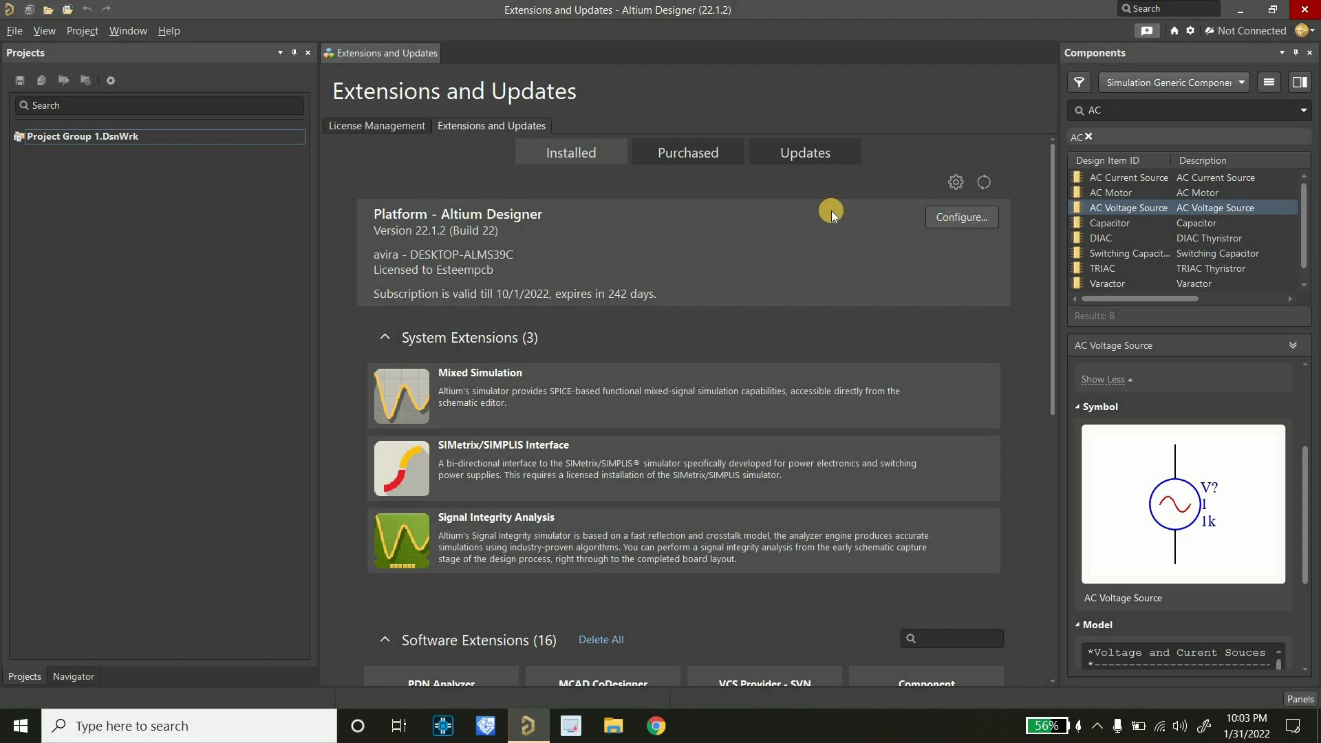
Check the platform configuration options for Altium Designer and return to the installed extensions.
click(971, 224)
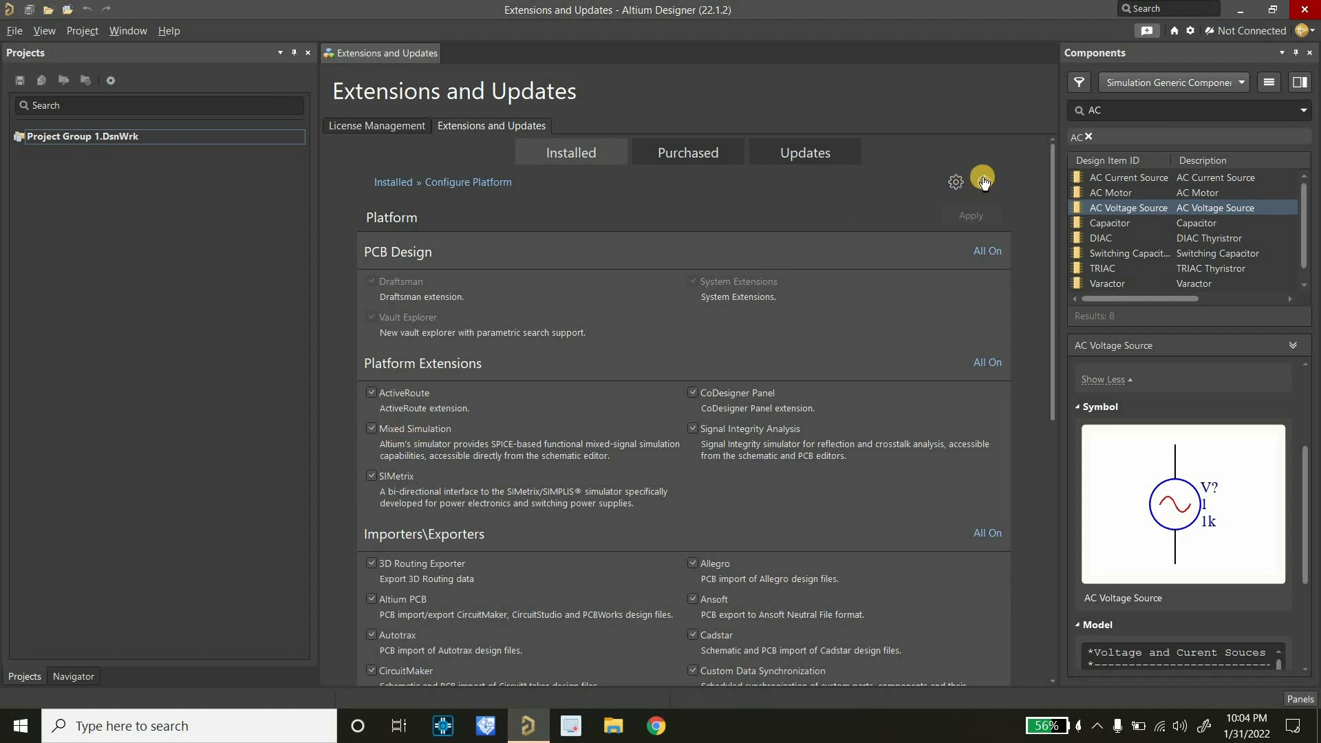
click(685, 155)
click(594, 158)
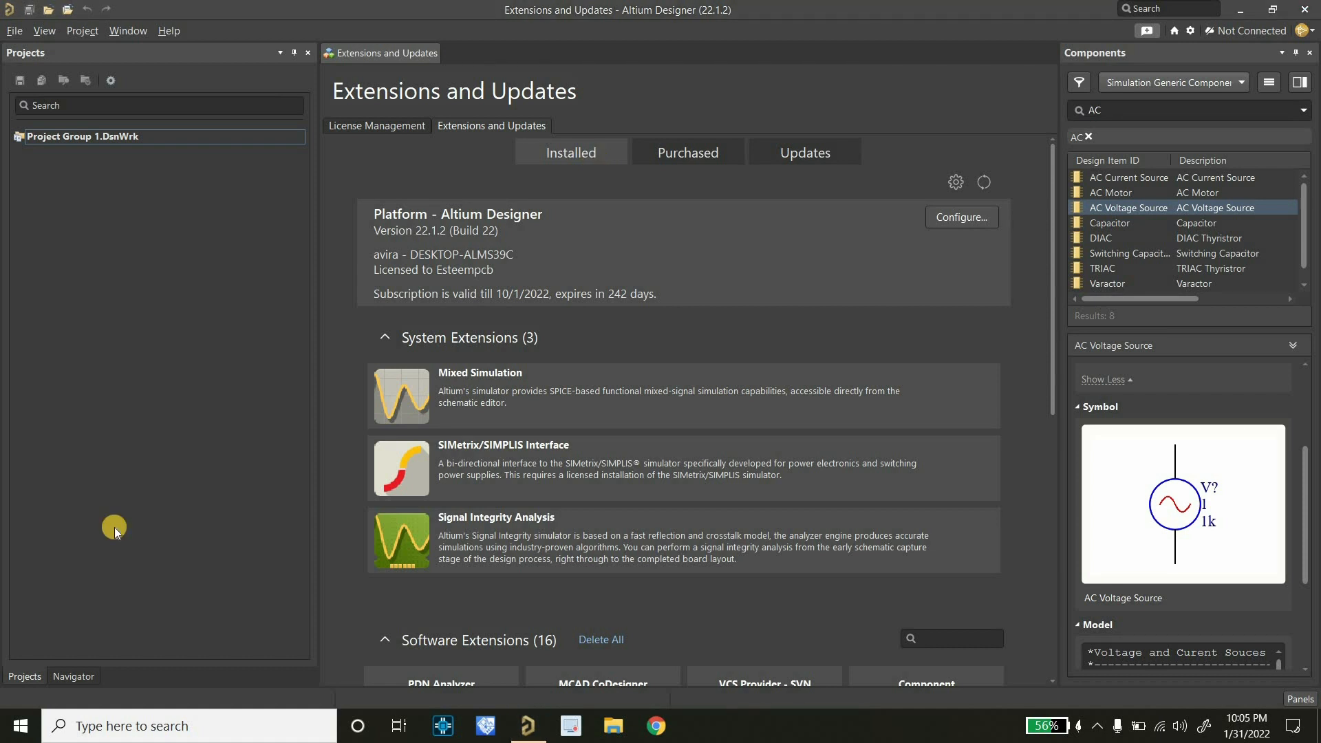
Create an empty local PCB project named "First project" in the spice projects folder.
click(14, 30)
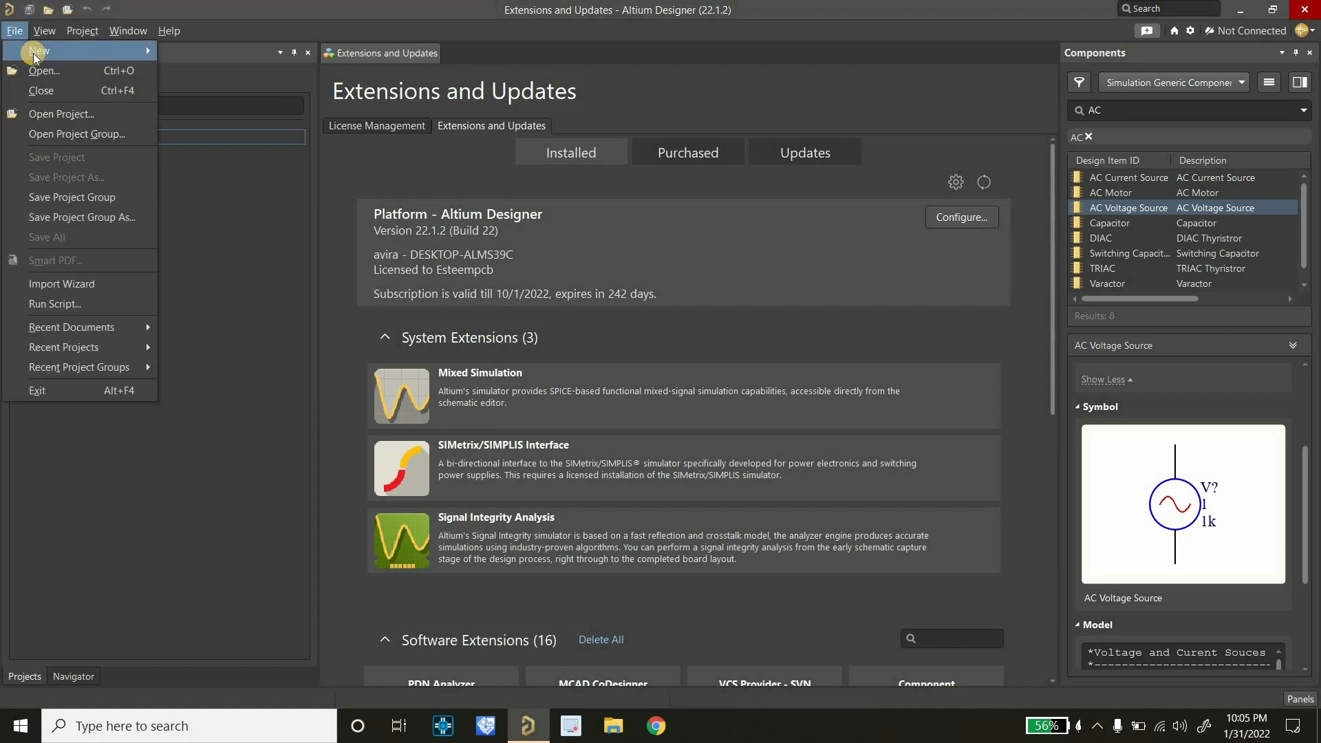
mouse_move(34, 55)
click(178, 53)
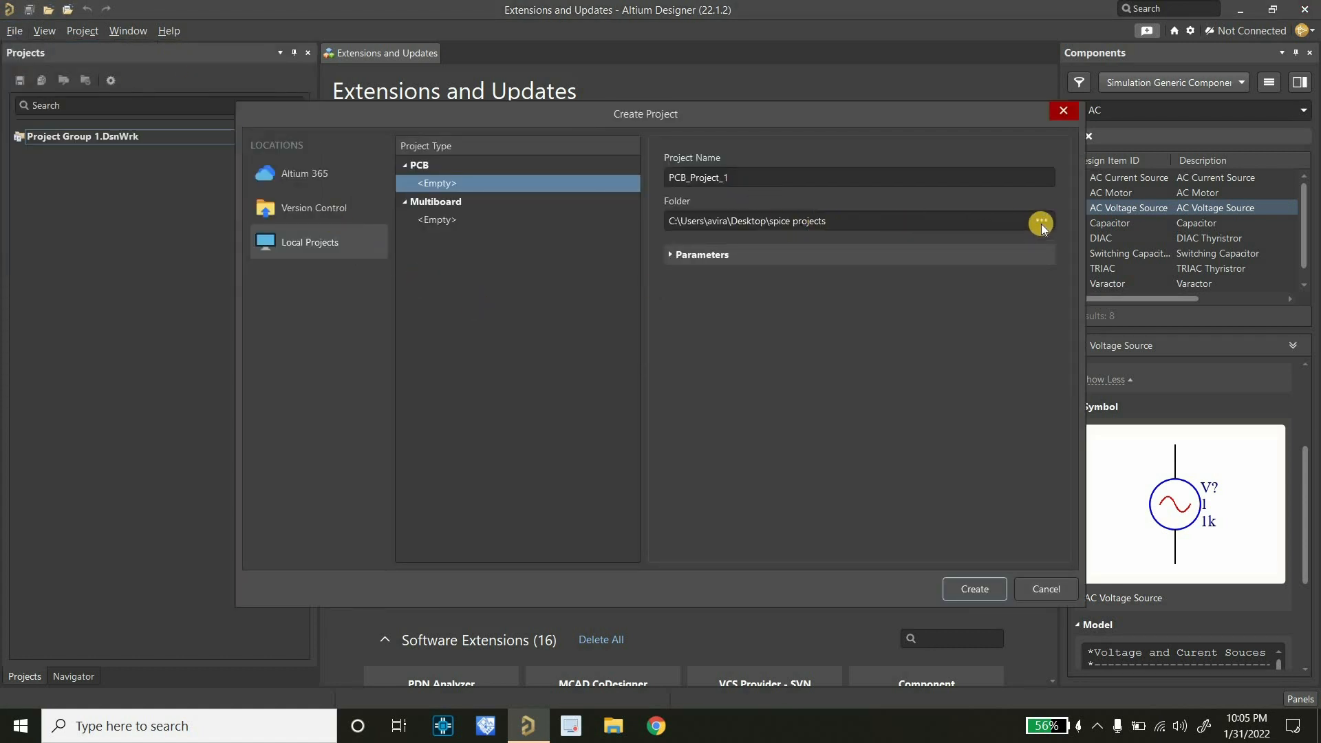
double_click(744, 172)
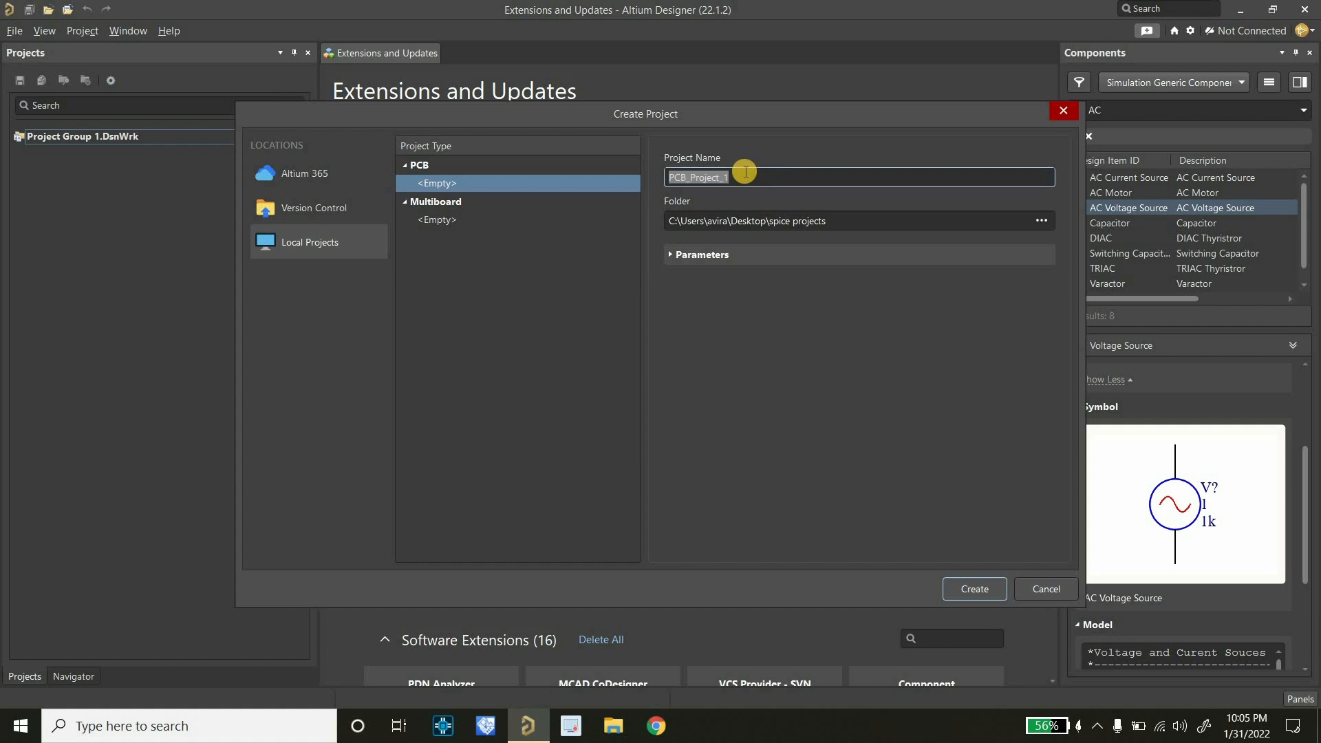
text(First proje)
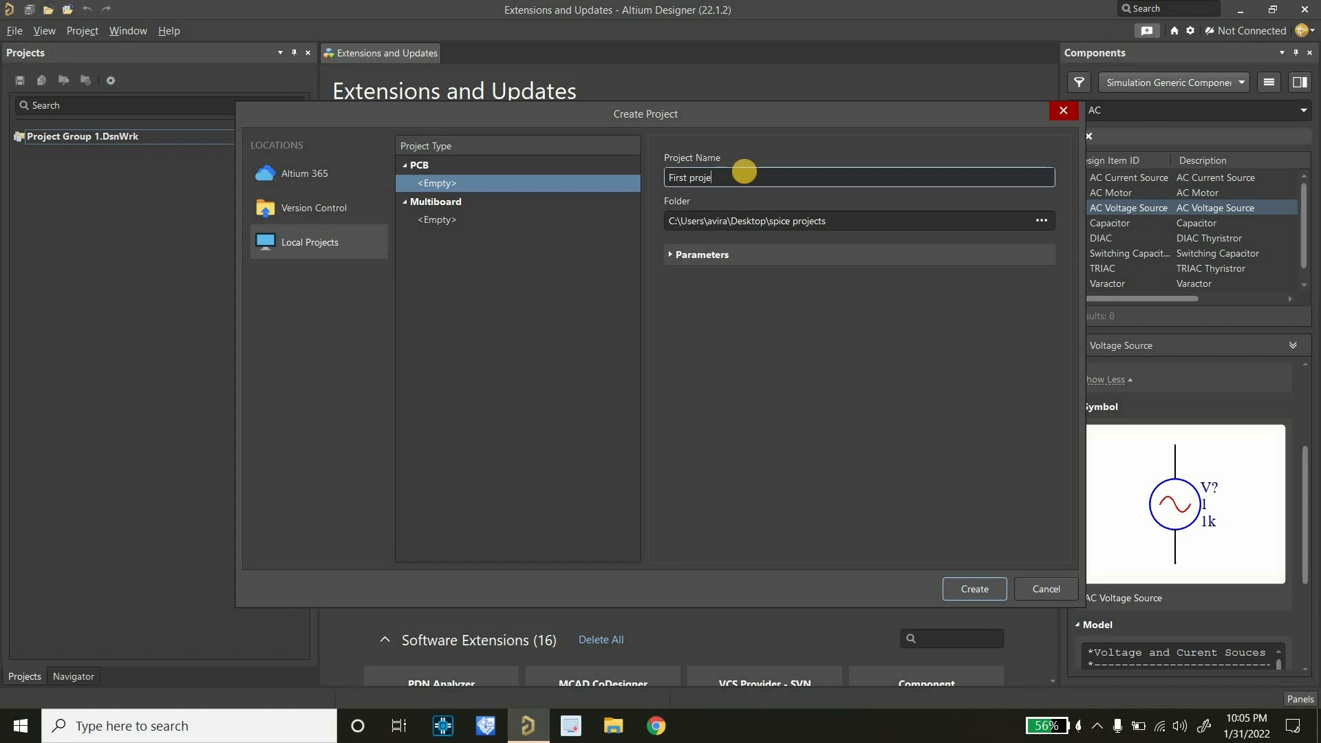
key(BackSpace)
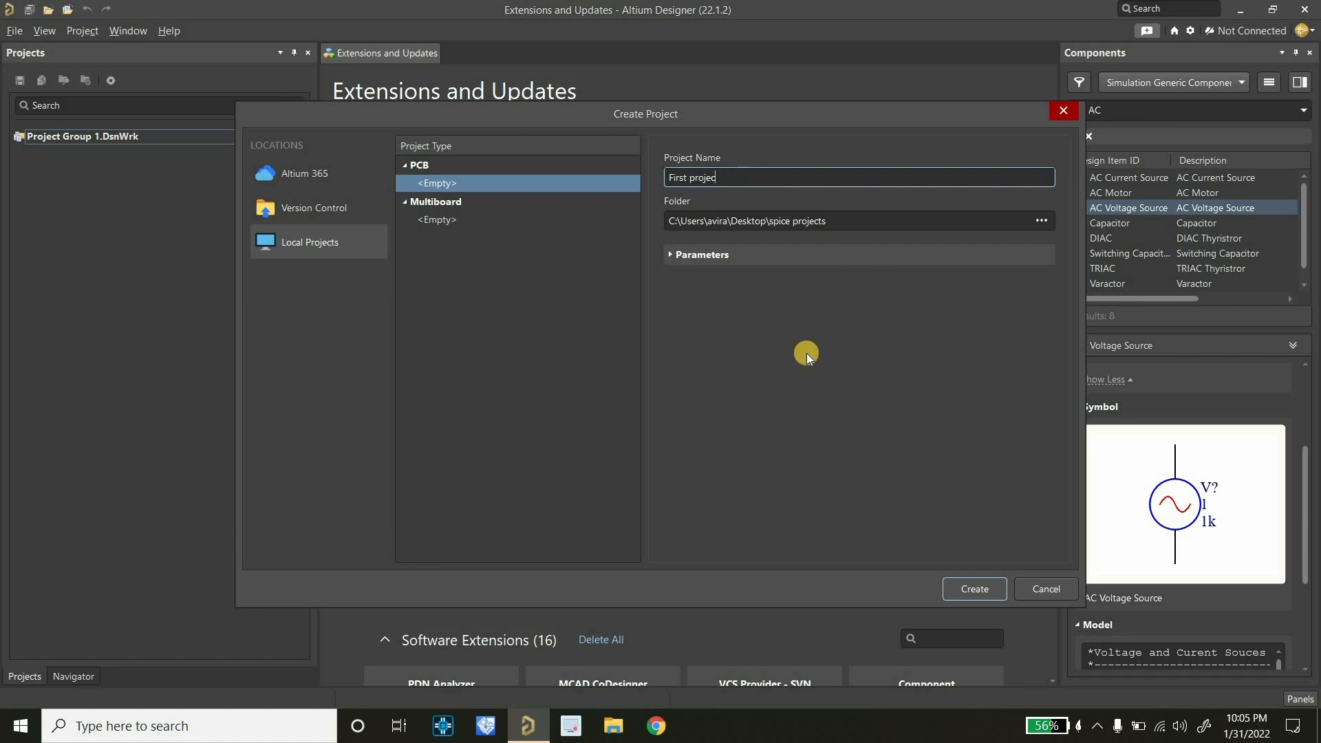
click(964, 591)
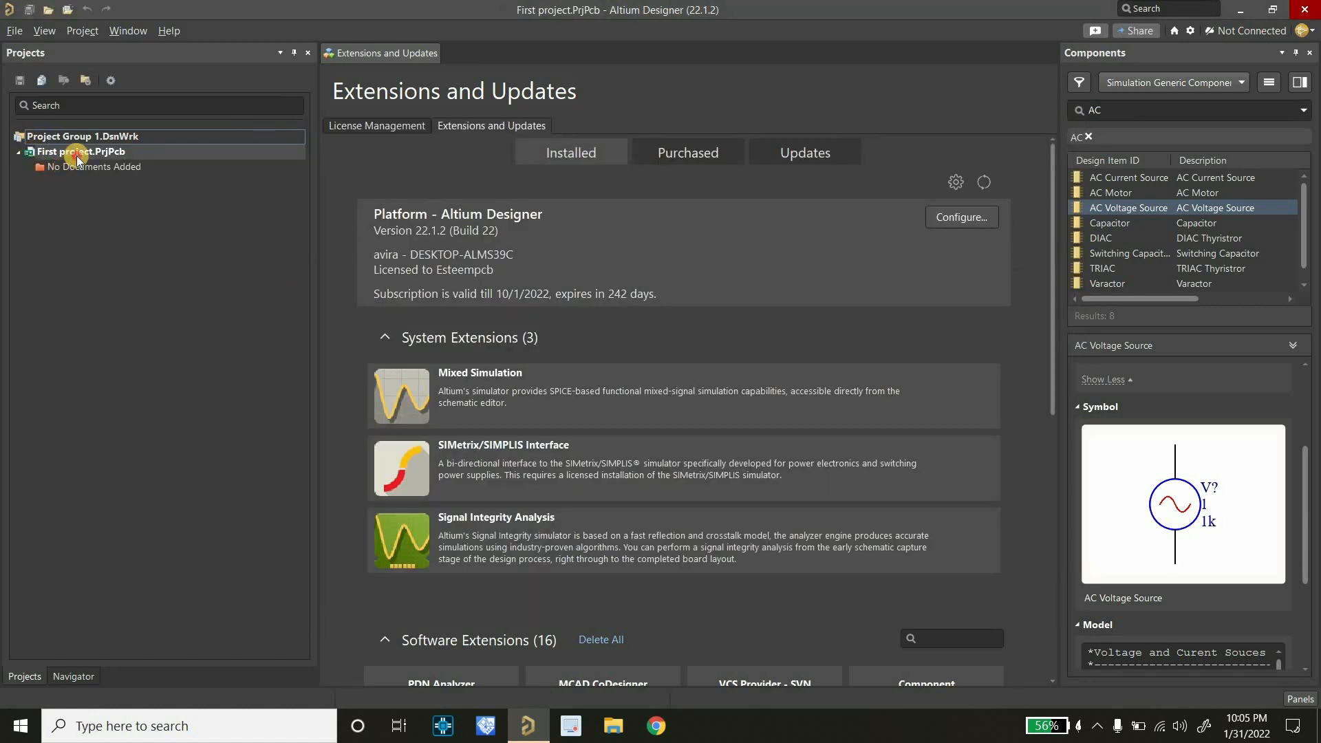
Add a new schematic sheet to First project.PrjPcb.
click(79, 152)
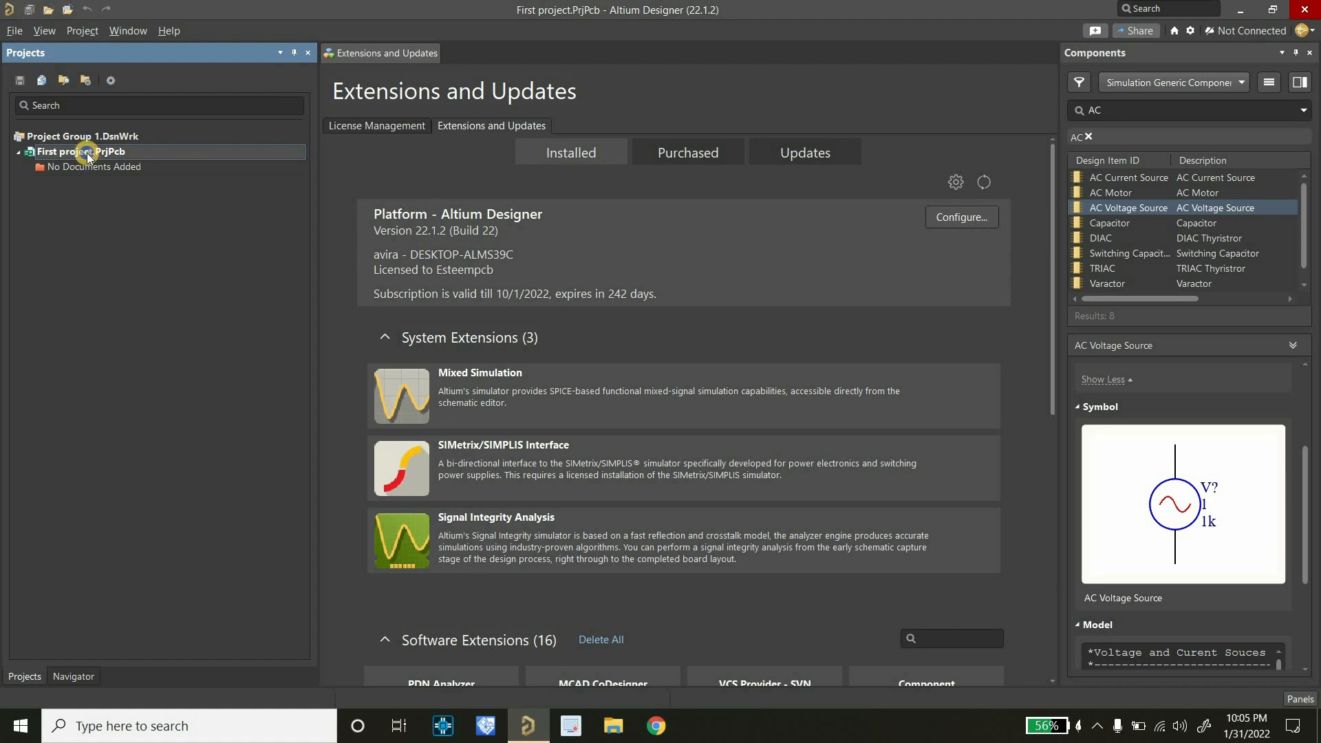
right_click(87, 155)
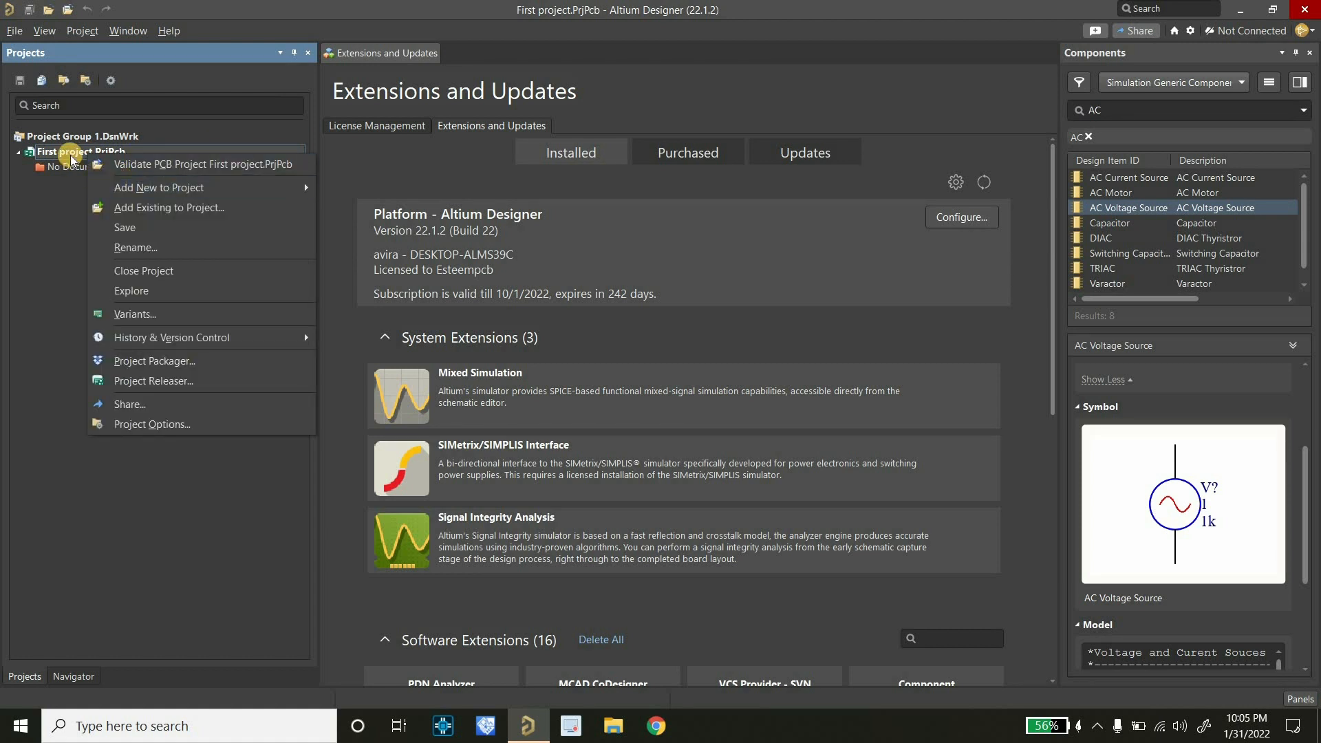
mouse_move(303, 187)
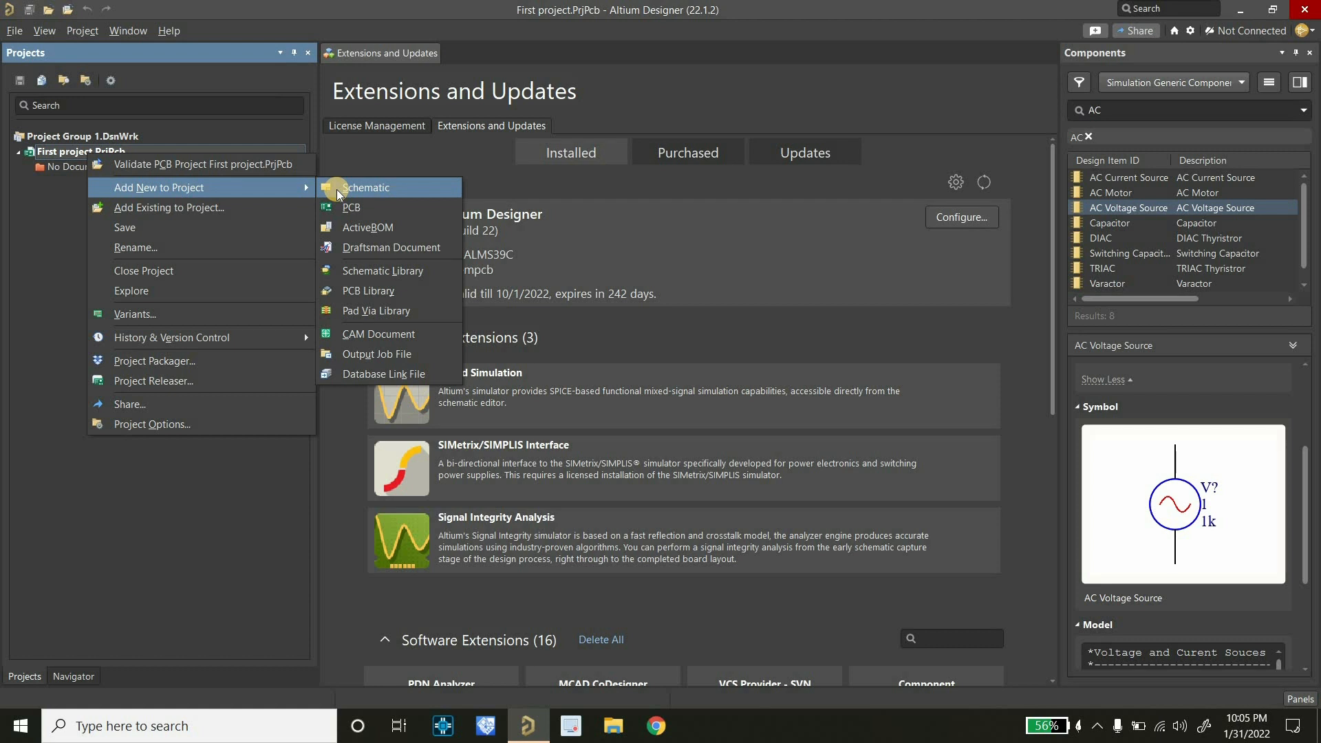
click(339, 188)
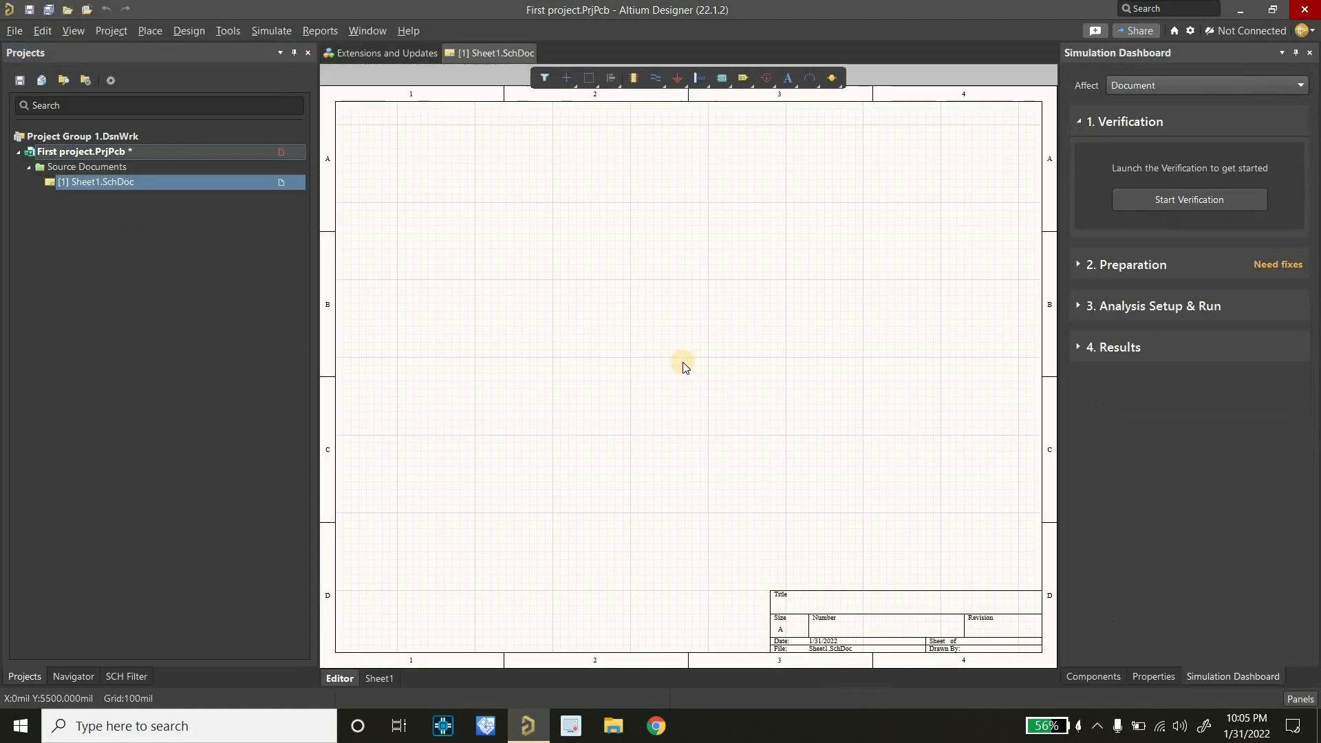
Clear the AC search from the components list and browse the Simulation Generic Components library.
click(1079, 678)
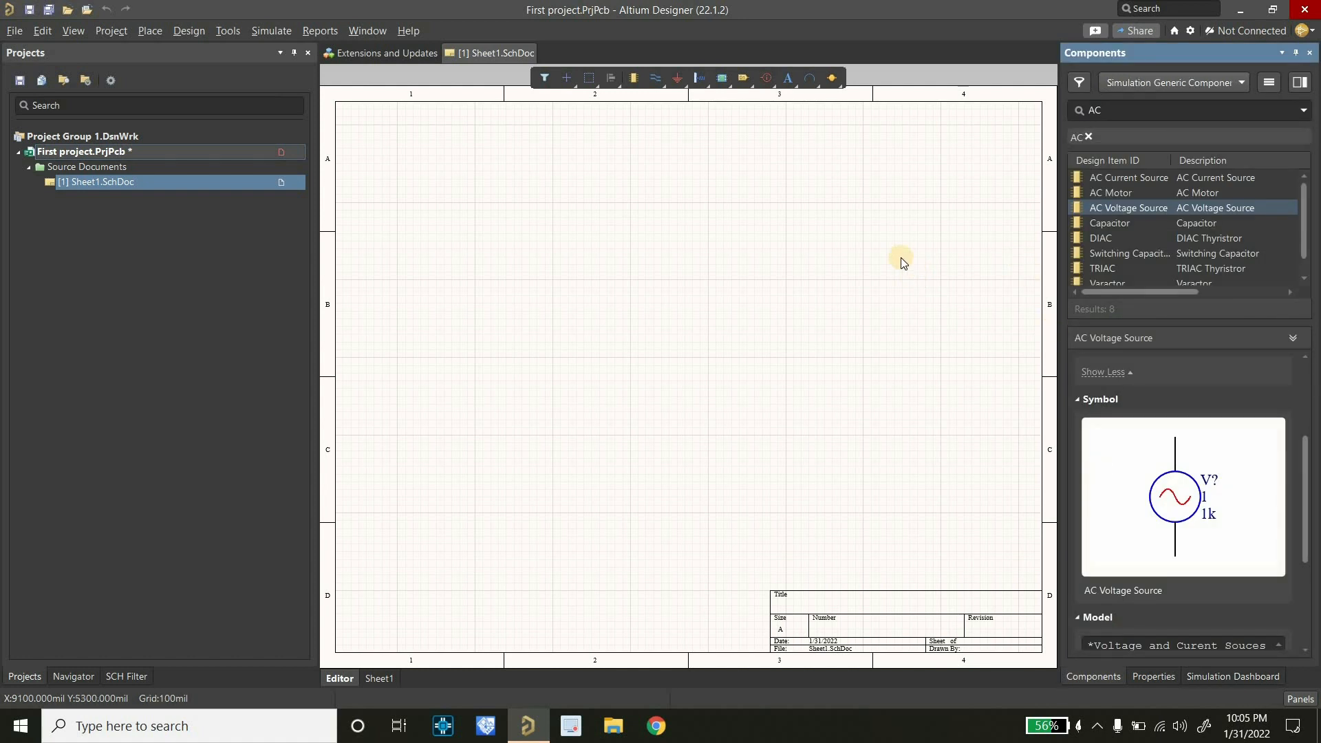
drag(1102, 103, 1085, 112)
key(BackSpace)
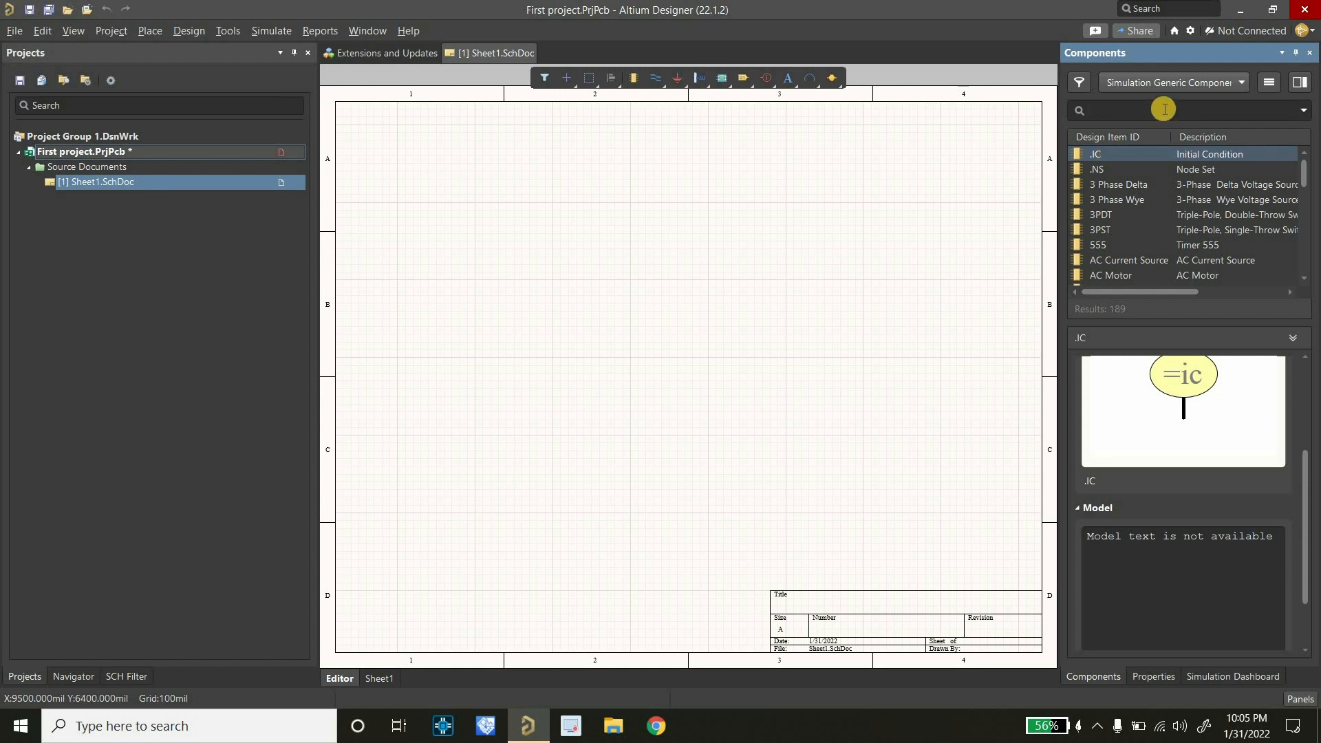
click(1146, 86)
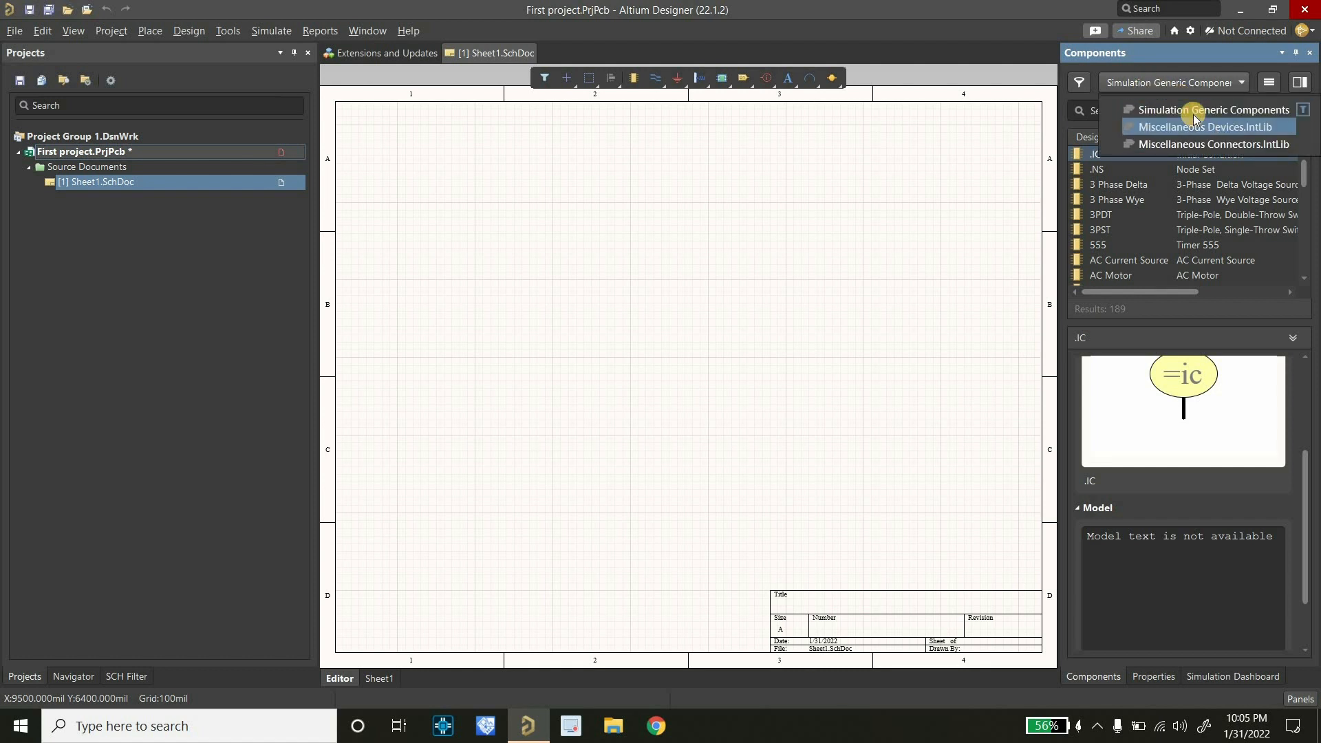
click(1232, 198)
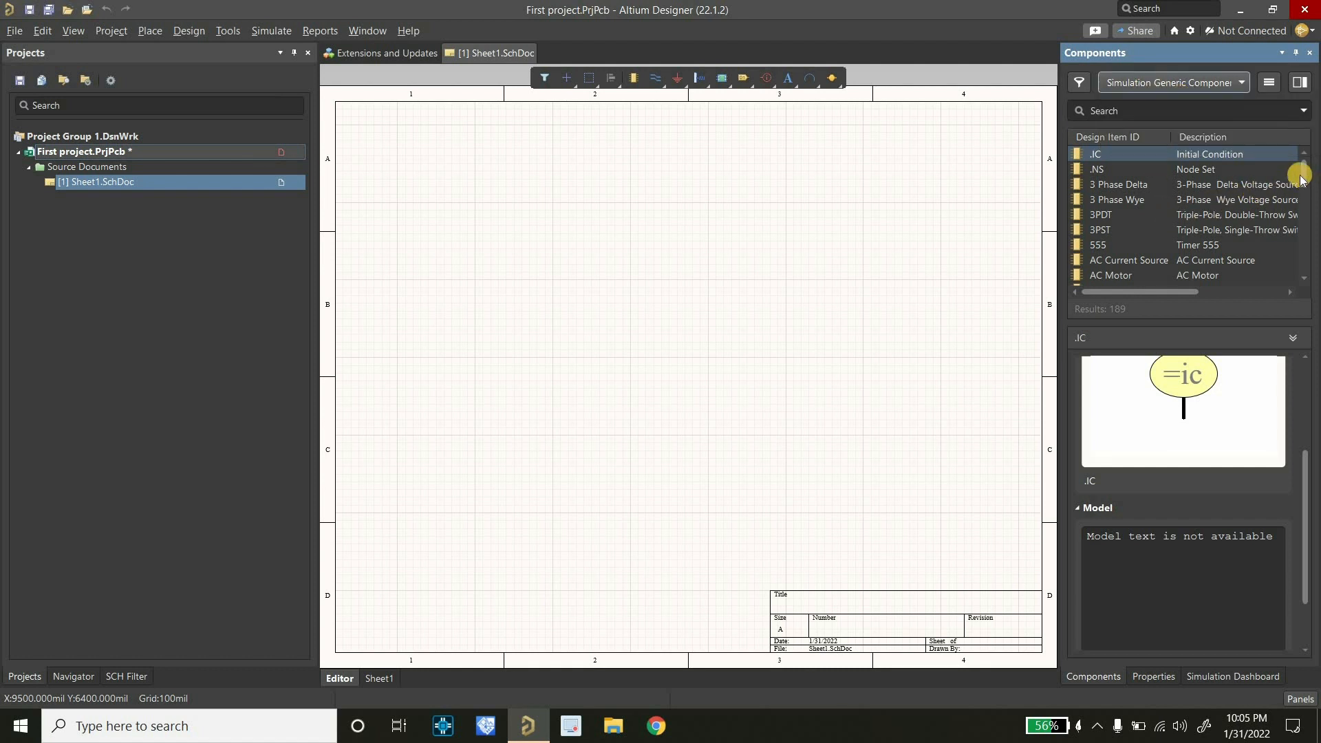
click(1306, 255)
drag(1306, 256, 1301, 159)
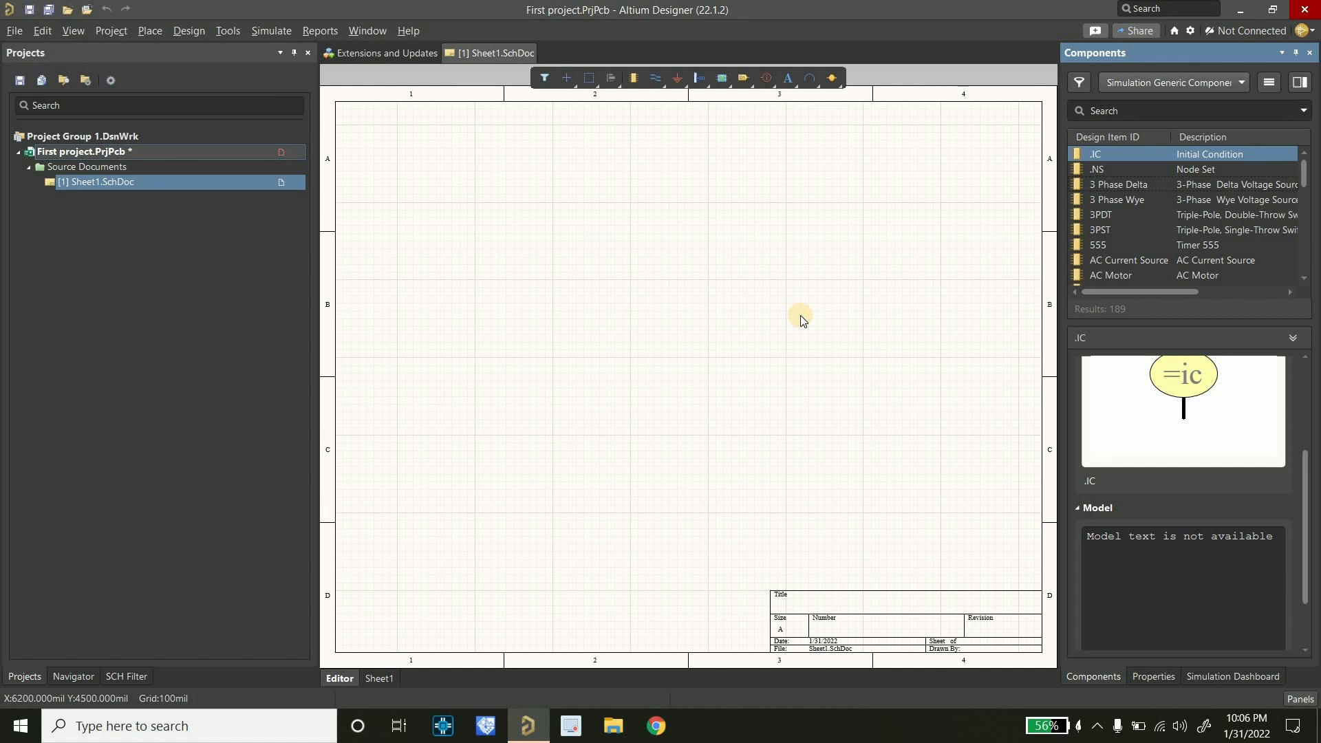
Review the file types the Import Wizard offers, select Orcad Designs and Libraries Files, and close the wizard without importing.
click(14, 30)
click(62, 321)
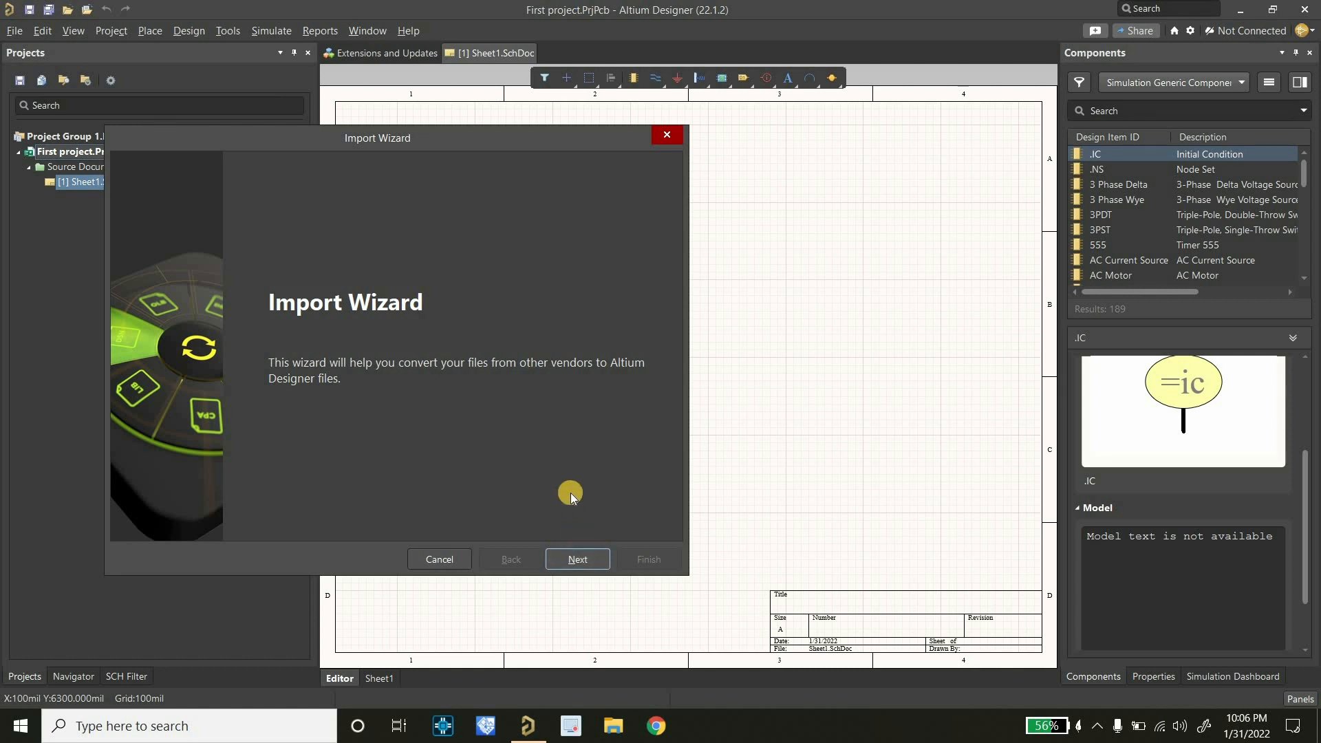
click(576, 556)
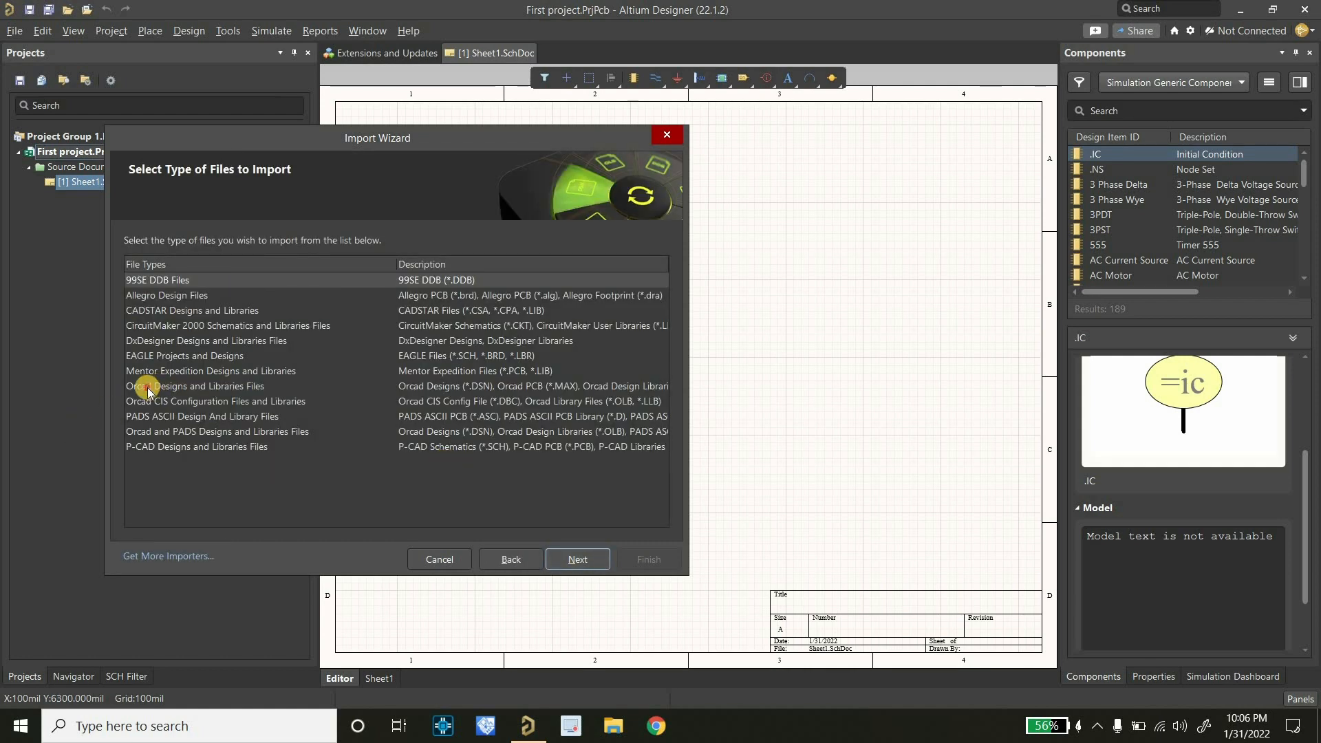
click(158, 387)
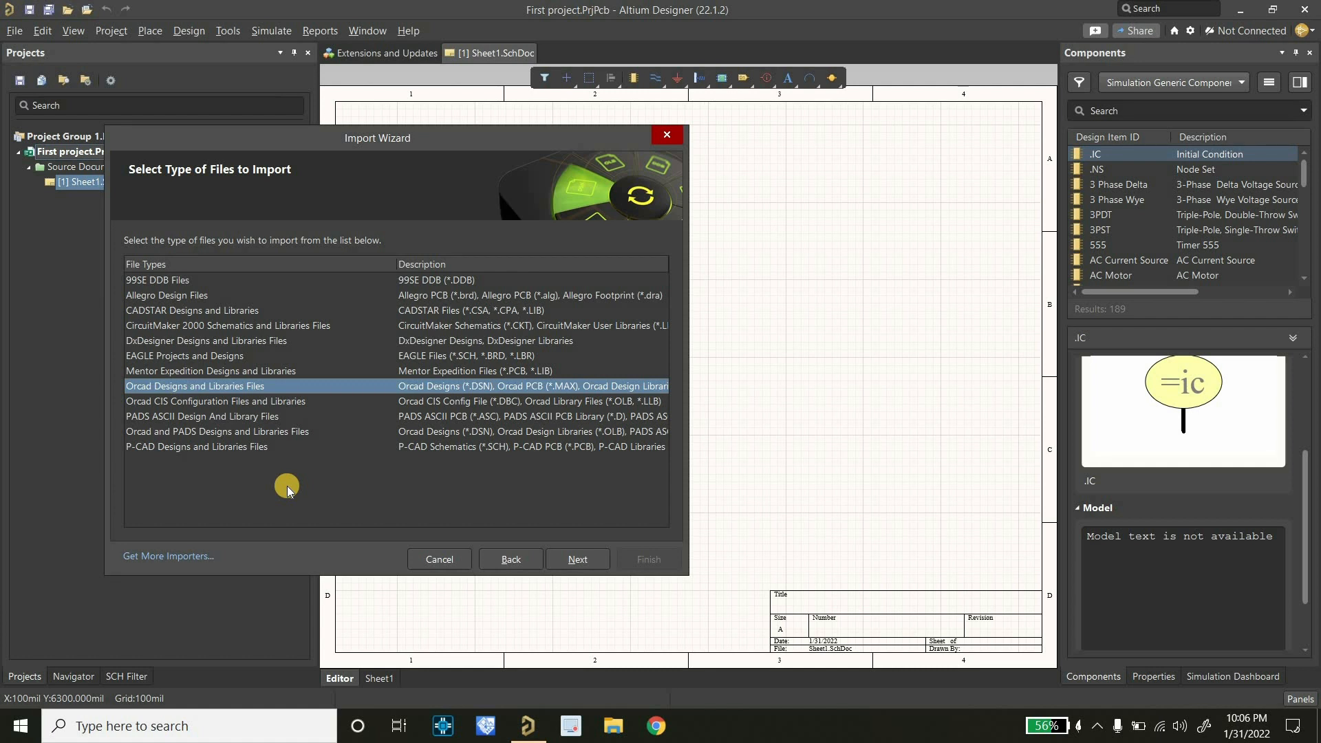
click(668, 135)
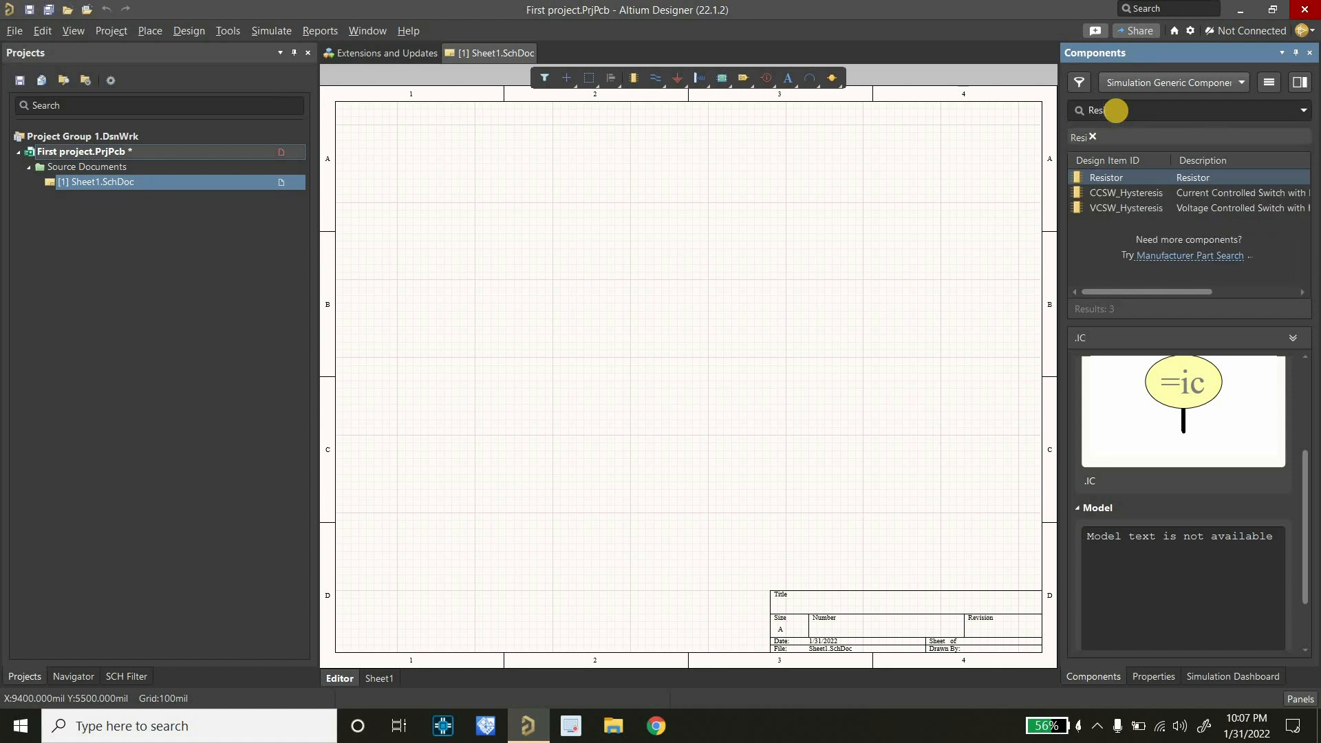
Place three generic resistors on the sheet: two side by side horizontally and a third rotated vertical, beyond and below the second.
drag(1180, 178, 543, 244)
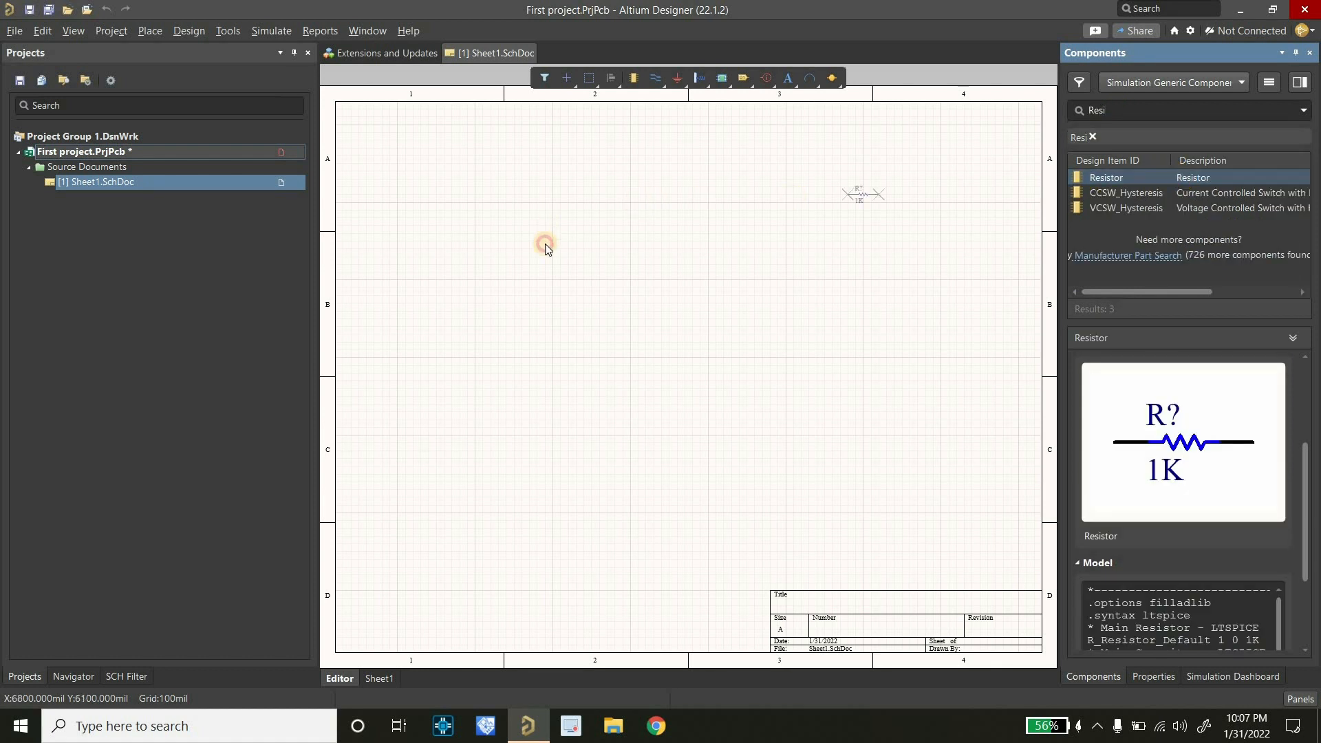
ctrl+scroll(616, 284, up, 4)
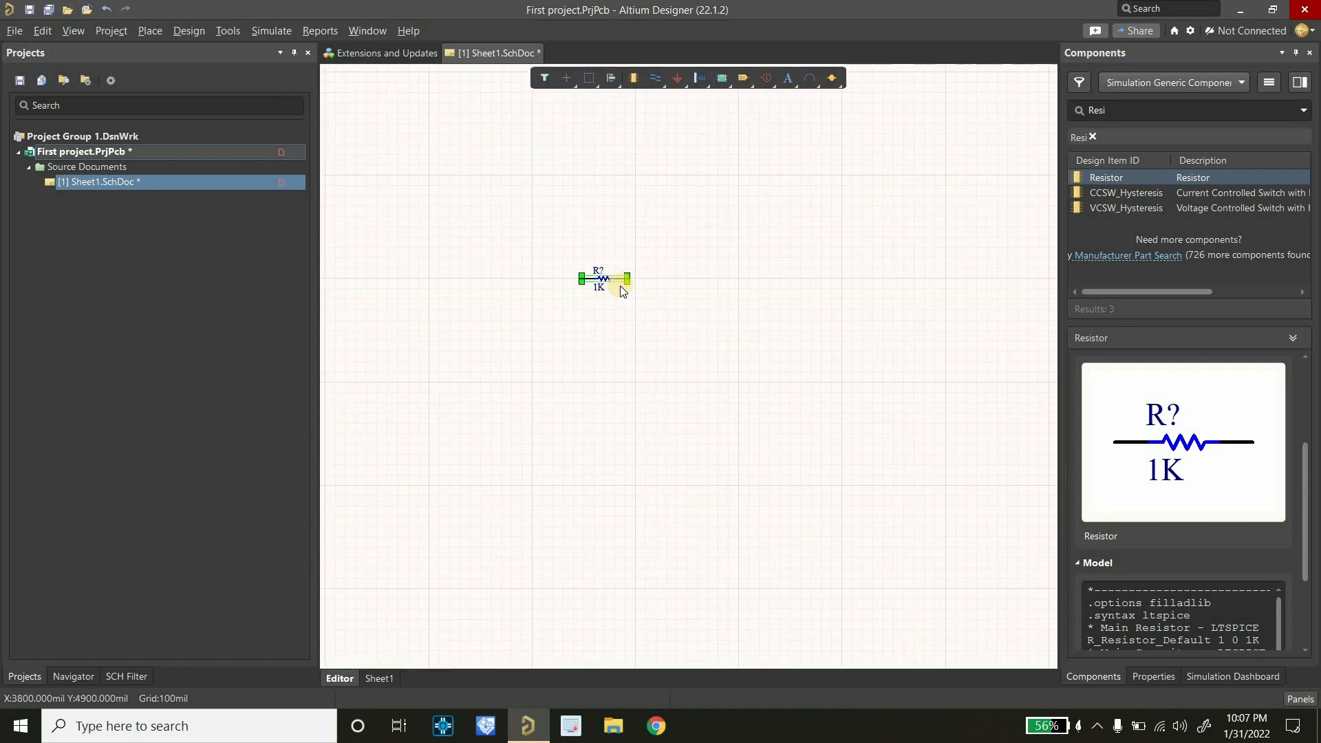
click(1052, 227)
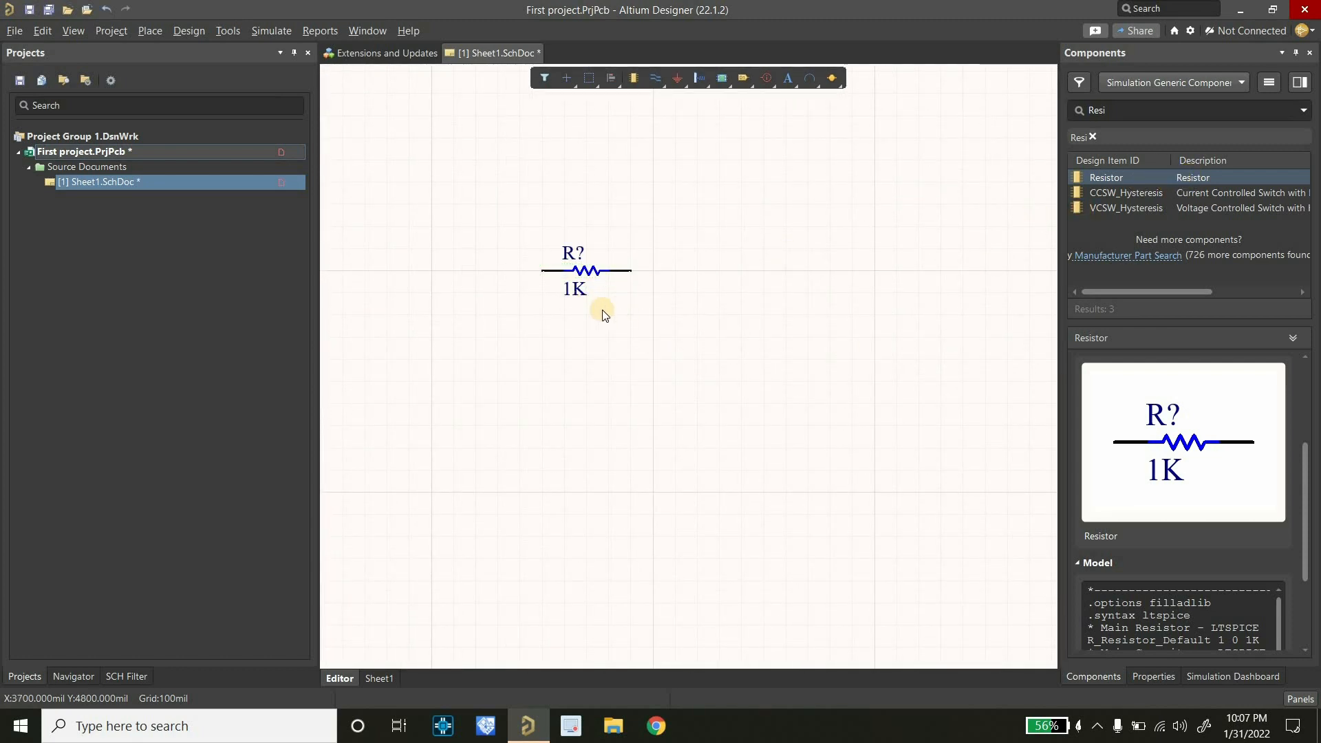
drag(1150, 176, 676, 271)
click(992, 235)
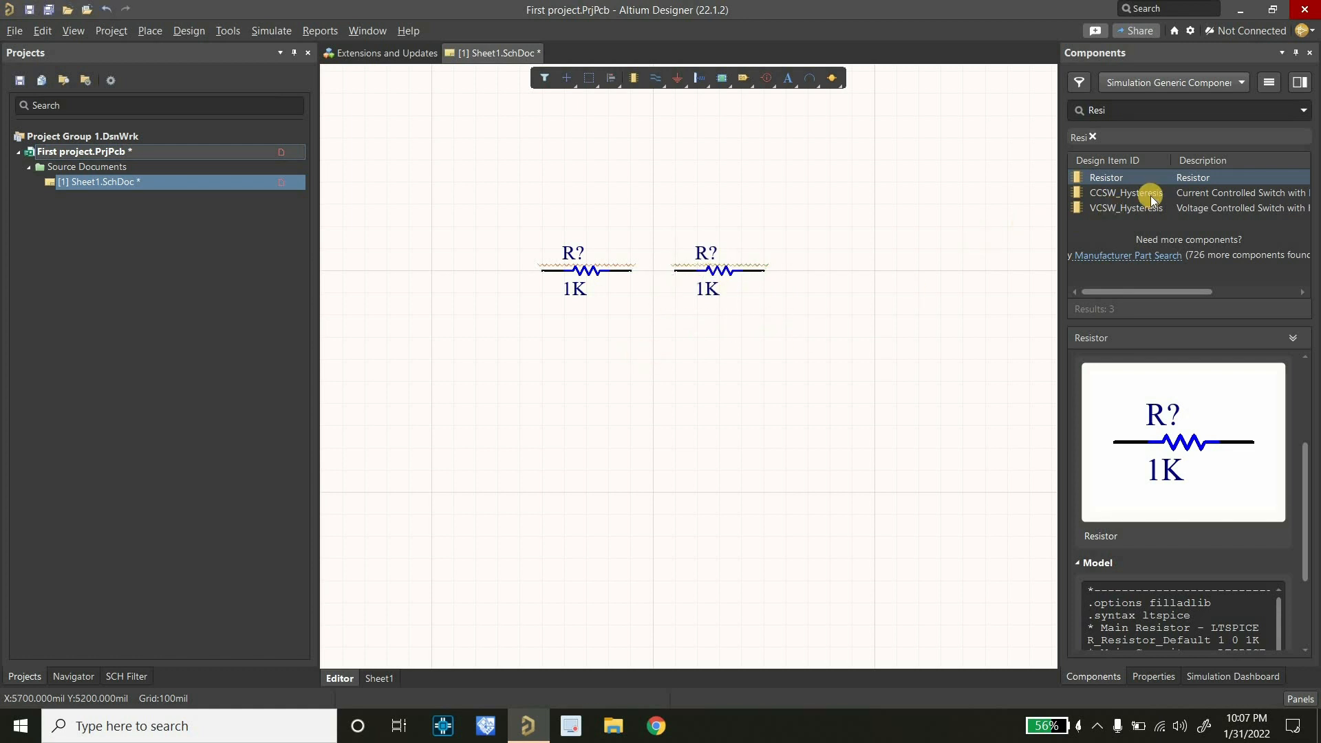
drag(1171, 196, 809, 382)
key(space)
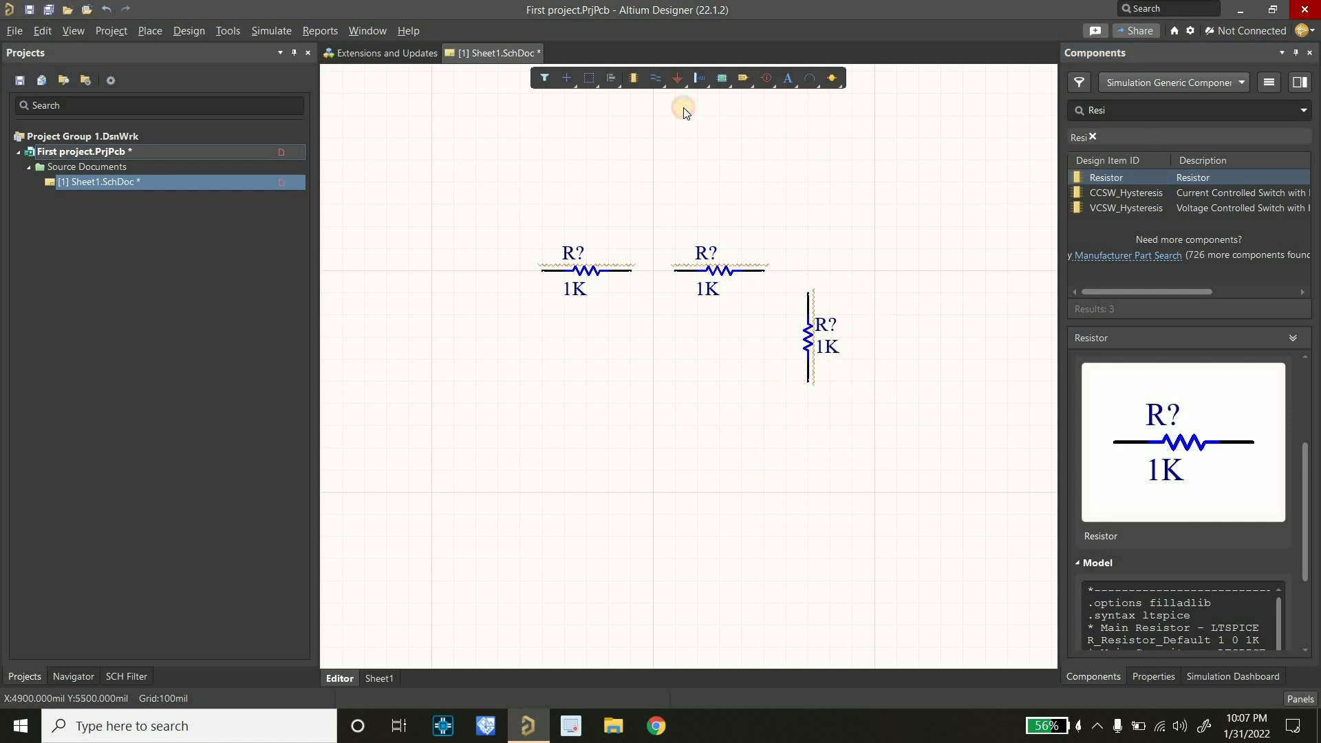
Wire the three resistors in series, joining the two horizontal ones and connecting the second to the vertical resistor's upper pin.
click(655, 78)
click(630, 270)
click(677, 270)
click(764, 270)
click(808, 292)
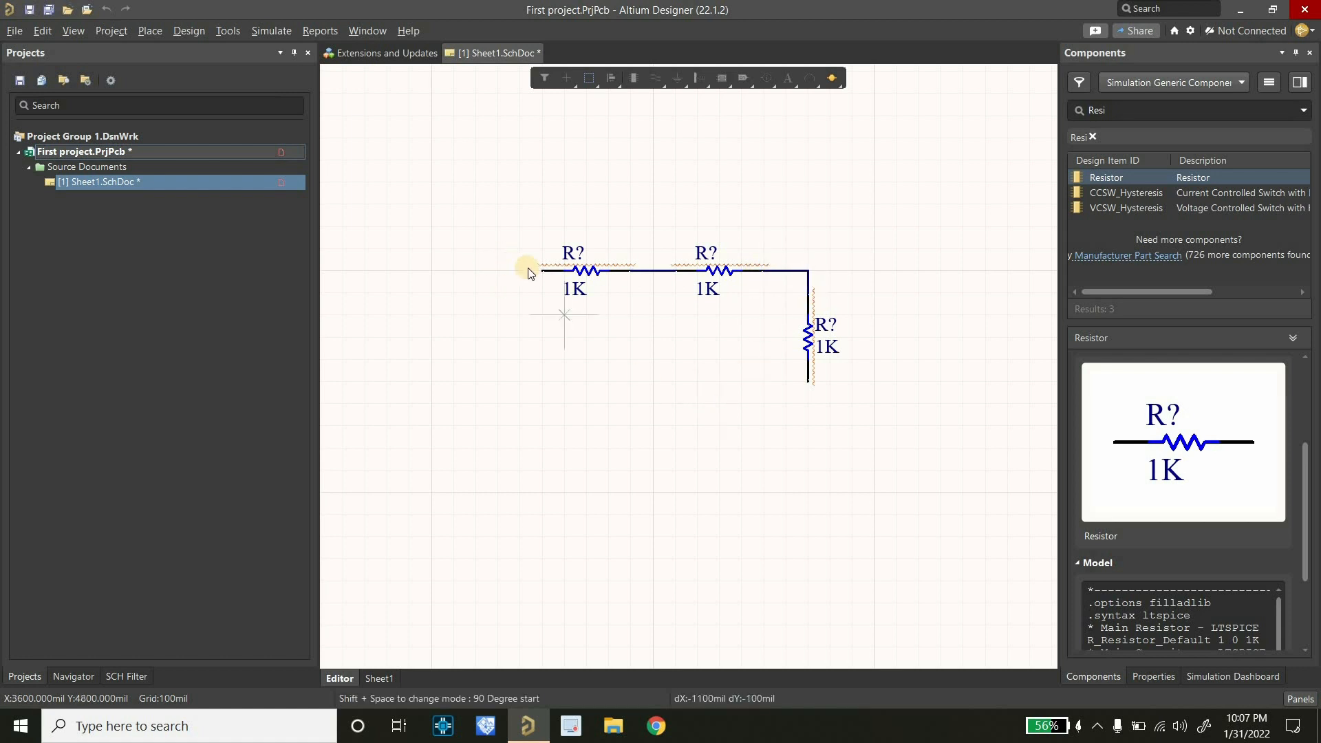
Replace the library search with "Voltage" and select the VSRC voltage source from the Simulation Generic Components.
click(1093, 136)
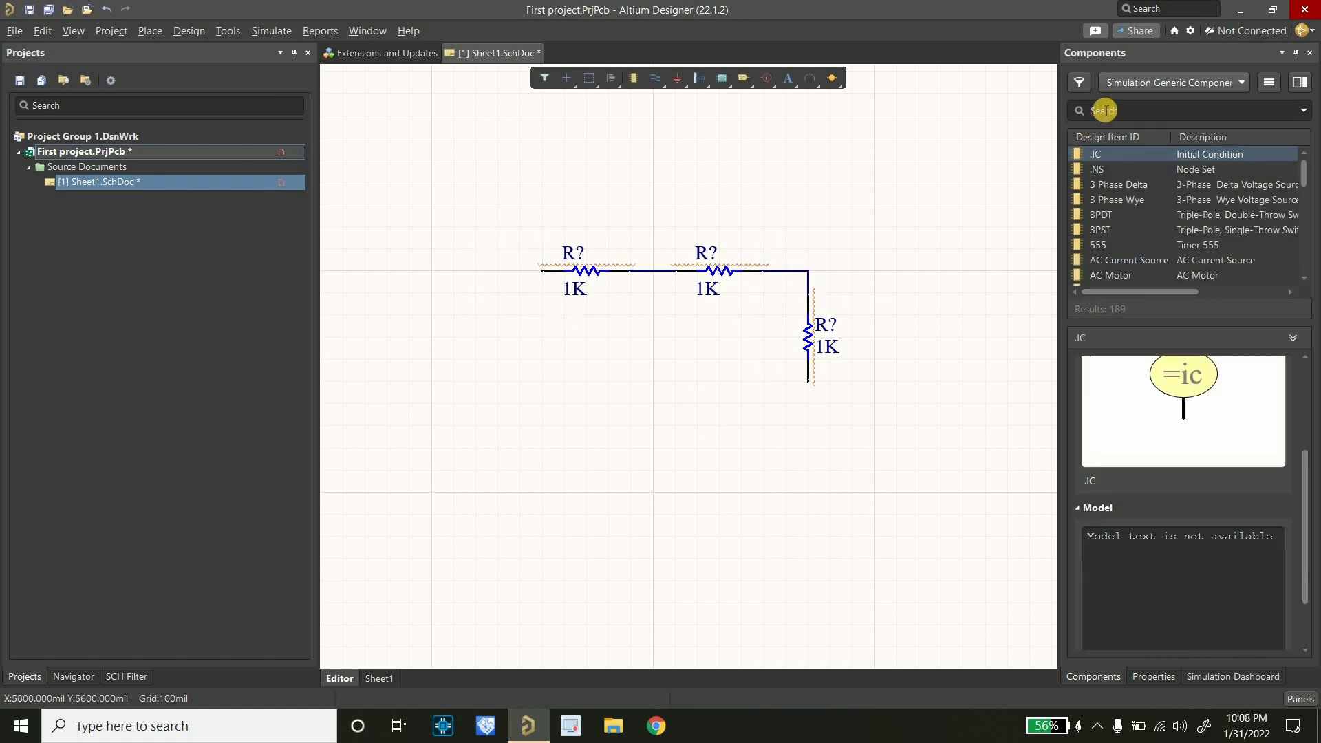
click(1105, 110)
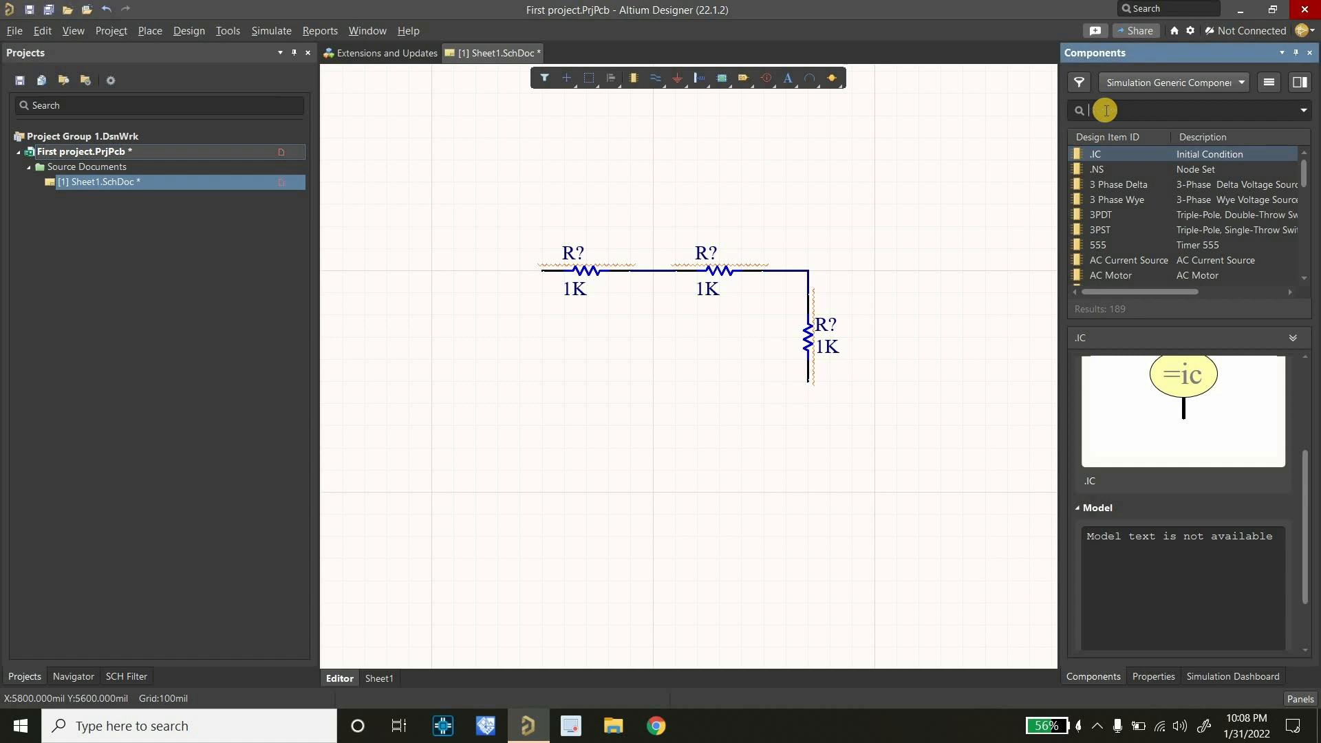
text(Voltage)
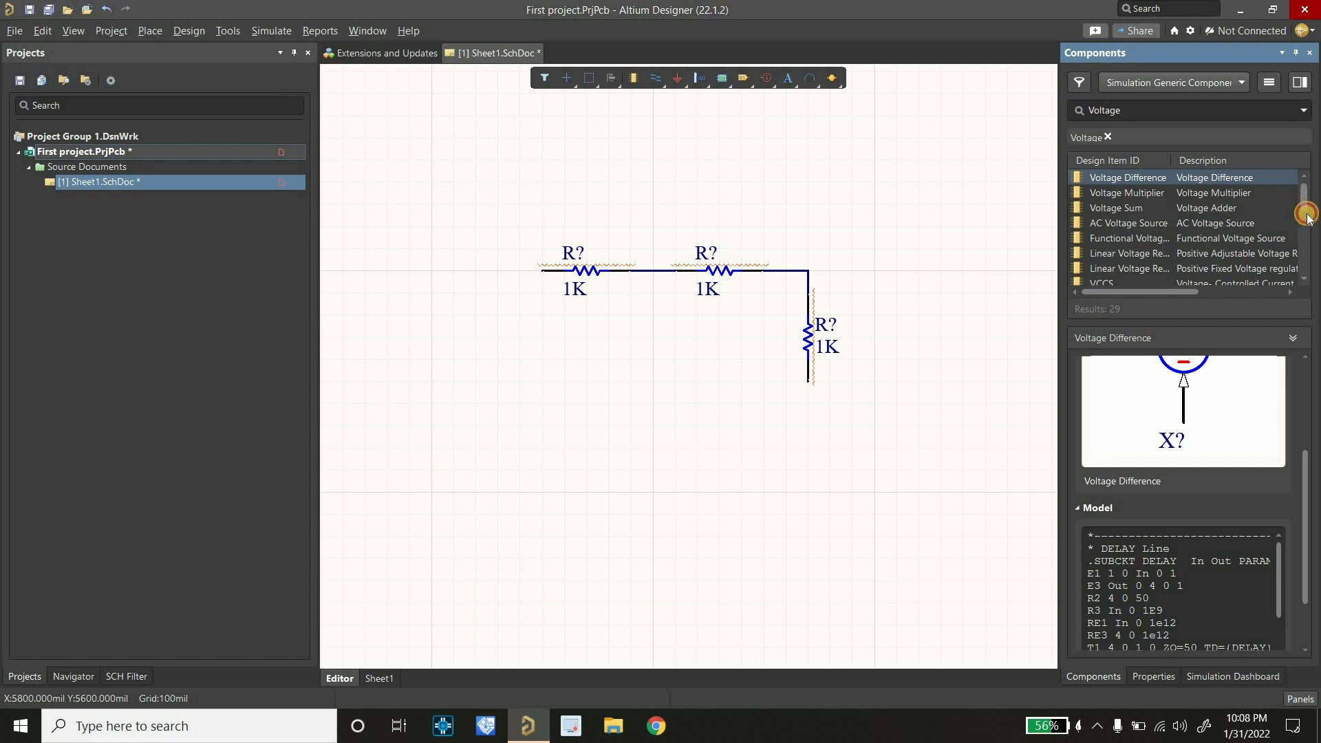
scroll(1308, 217, down, 1)
scroll(1308, 217, down, 3)
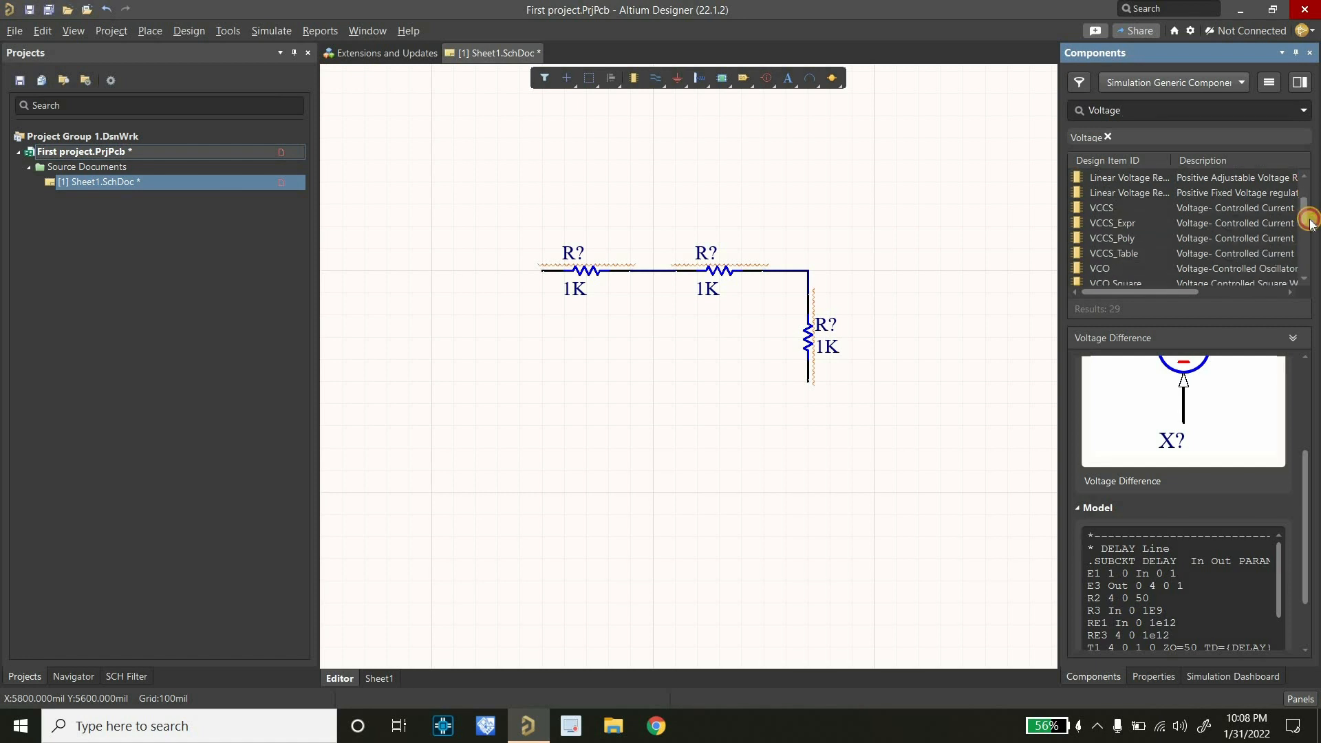
scroll(1313, 238, down, 3)
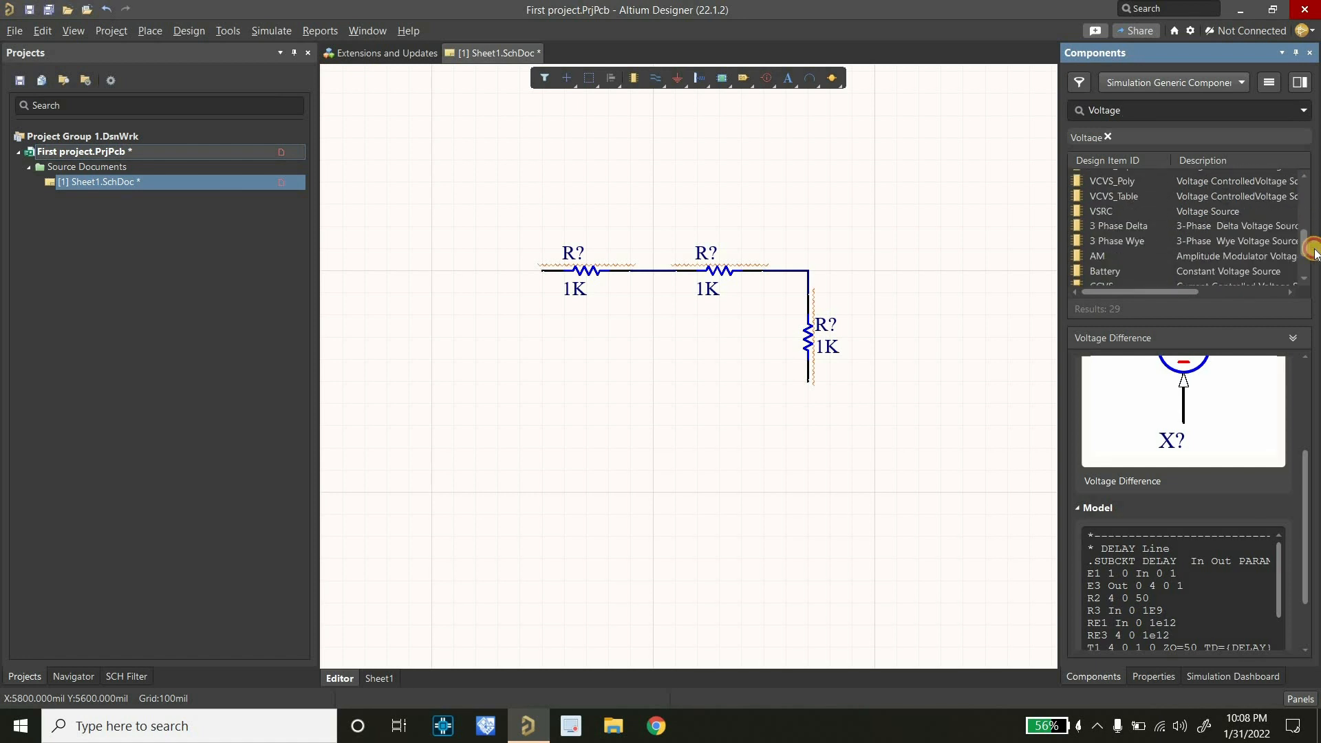
scroll(1314, 253, down, 5)
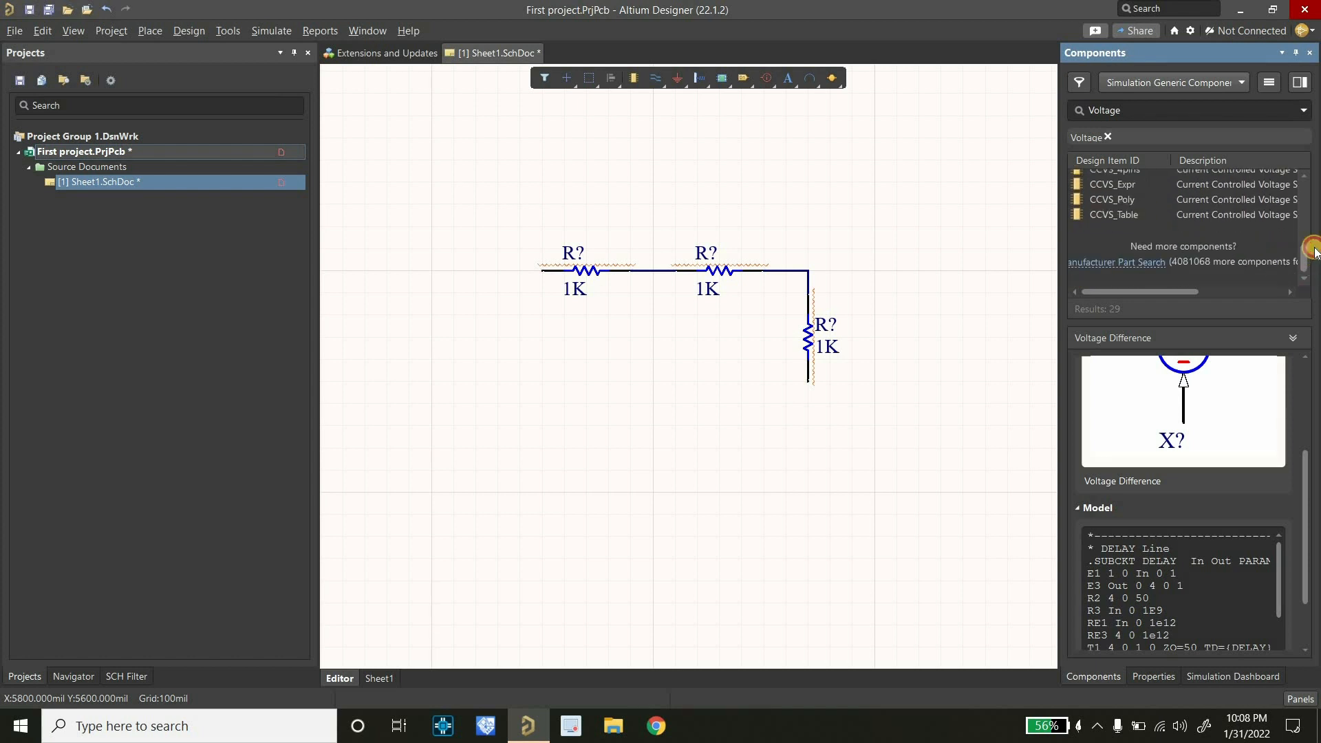
scroll(1314, 253, up, 5)
scroll(1313, 245, up, 1)
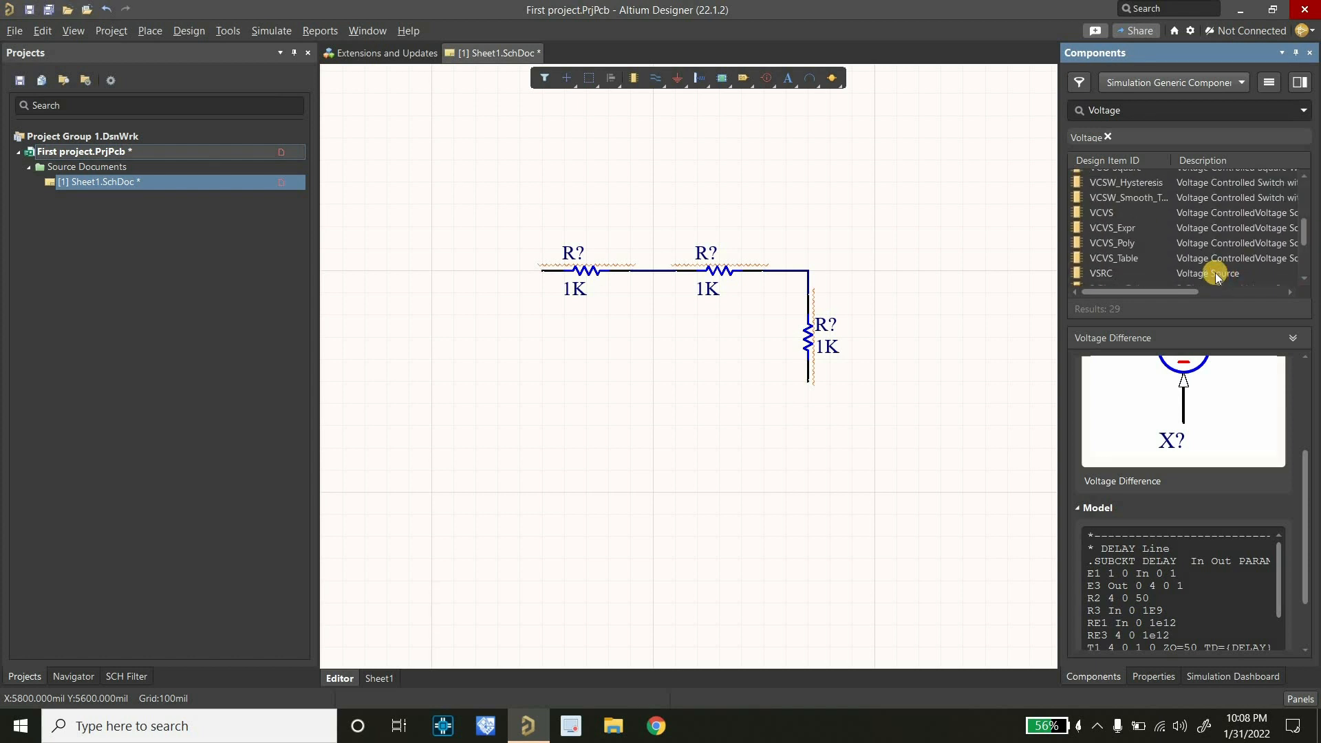
click(1190, 273)
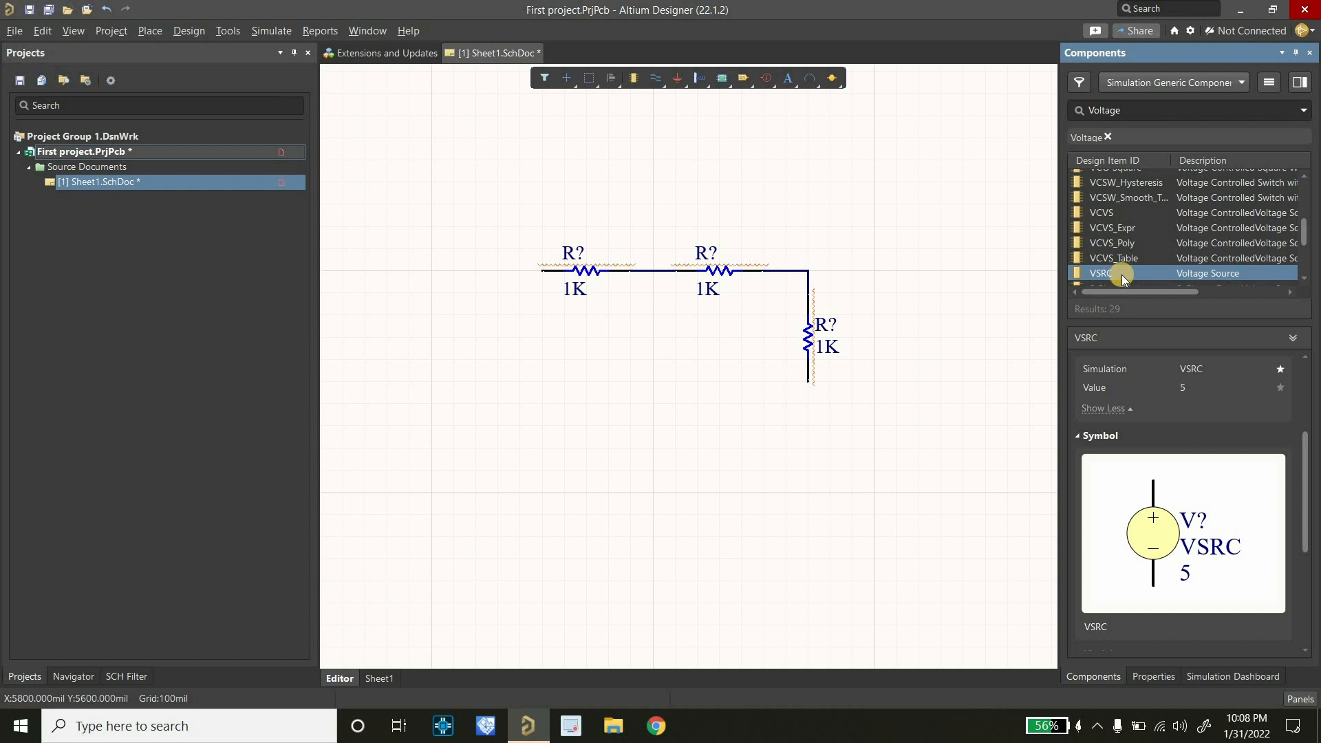
Place the VSRC source on the first resistor's free pin and move it outward so a wire links the two.
drag(1141, 274, 531, 364)
click(561, 340)
right_click(690, 436)
click(501, 331)
drag(531, 321, 447, 359)
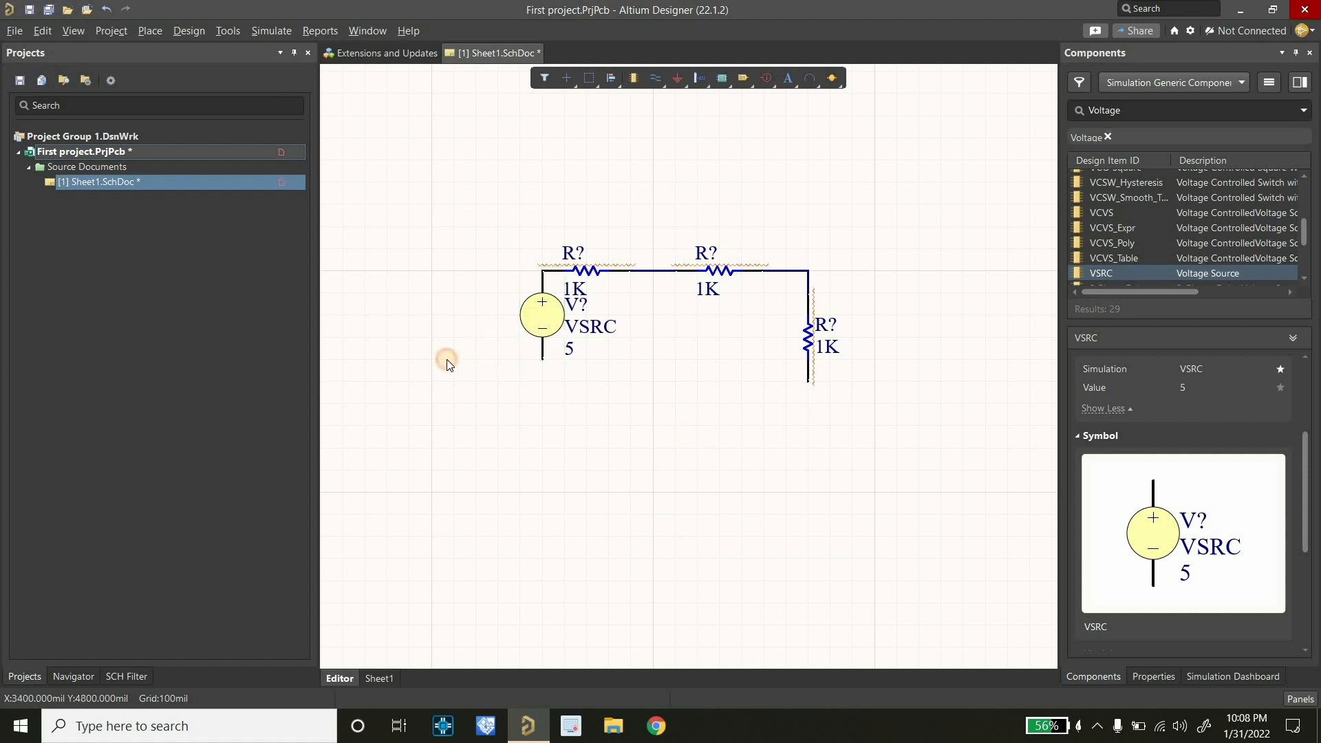
Wire the source's negative pin along the underside of the circuit to the vertical resistor's lower pin.
click(650, 82)
click(454, 359)
click(882, 413)
right_click(981, 366)
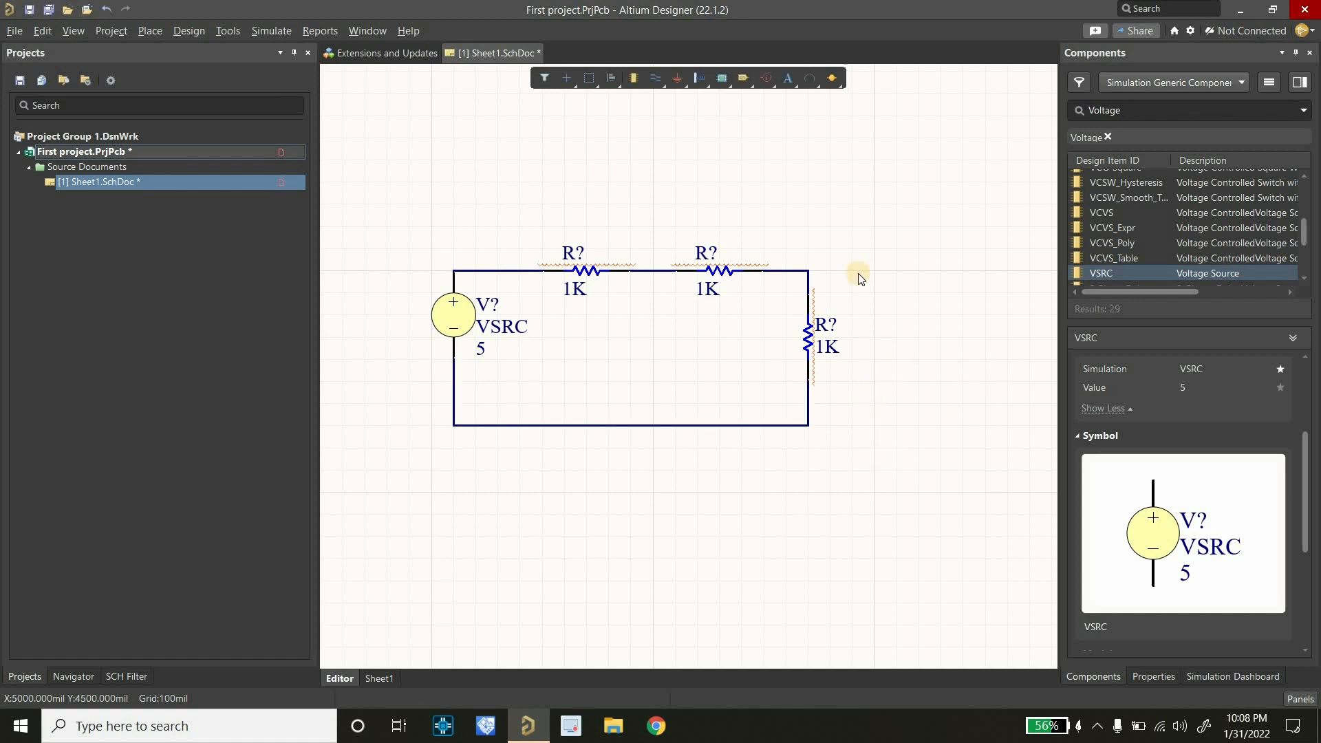
Attach a GND power port to the circuit corner directly below the voltage source.
click(677, 78)
click(453, 427)
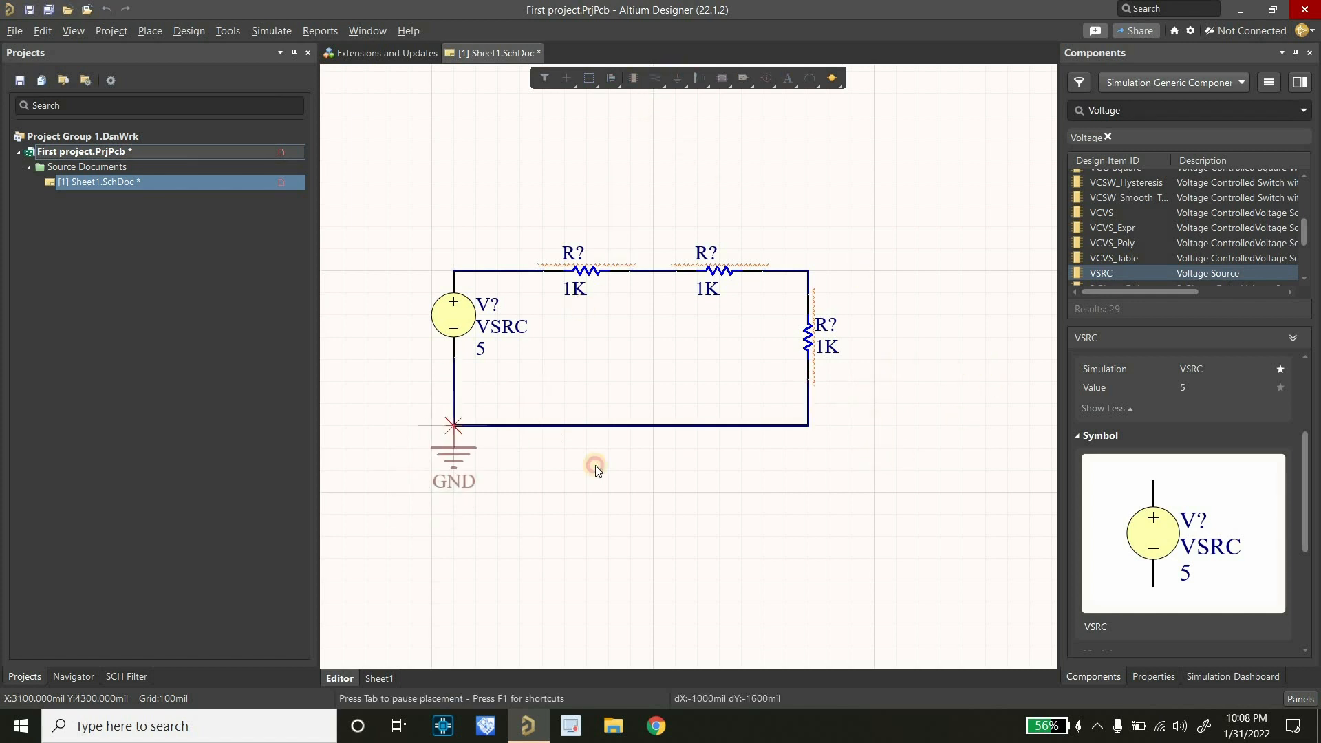
right_click(598, 501)
click(634, 458)
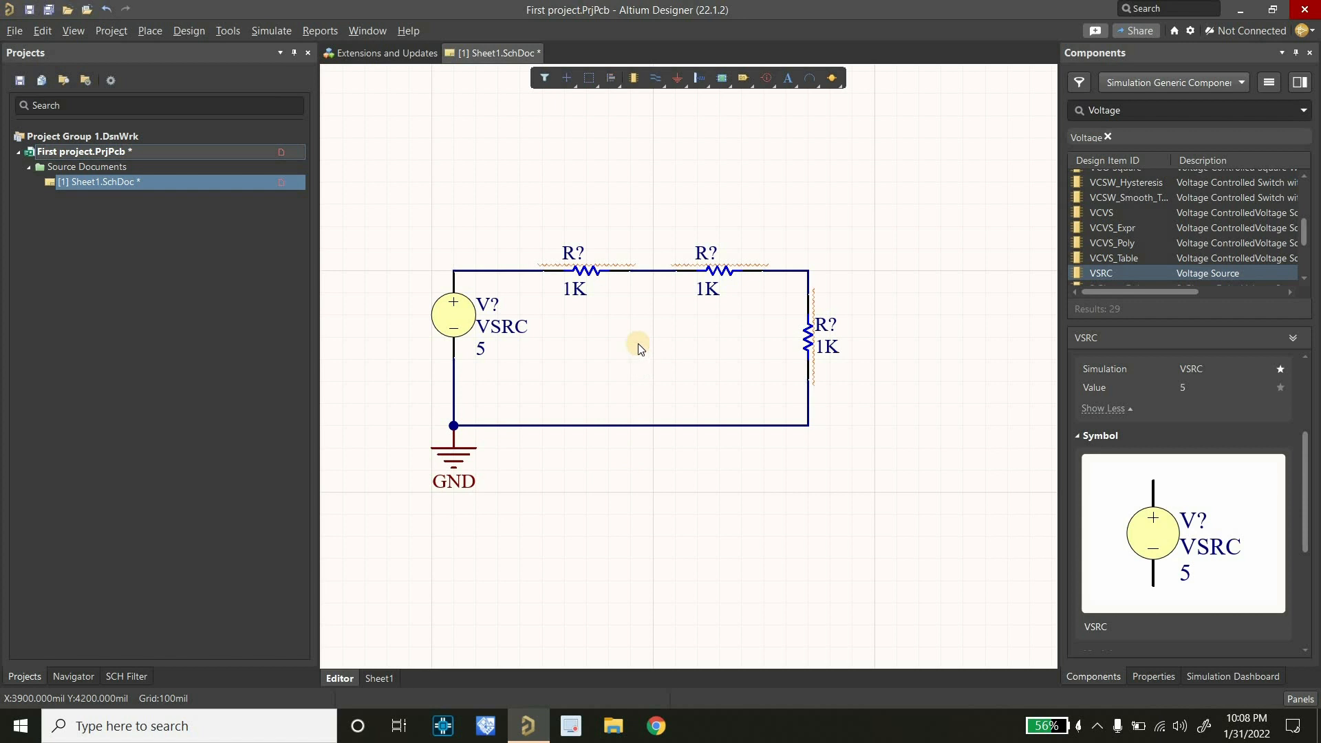
Inspect the first resistor's value parameter and its component properties.
click(575, 287)
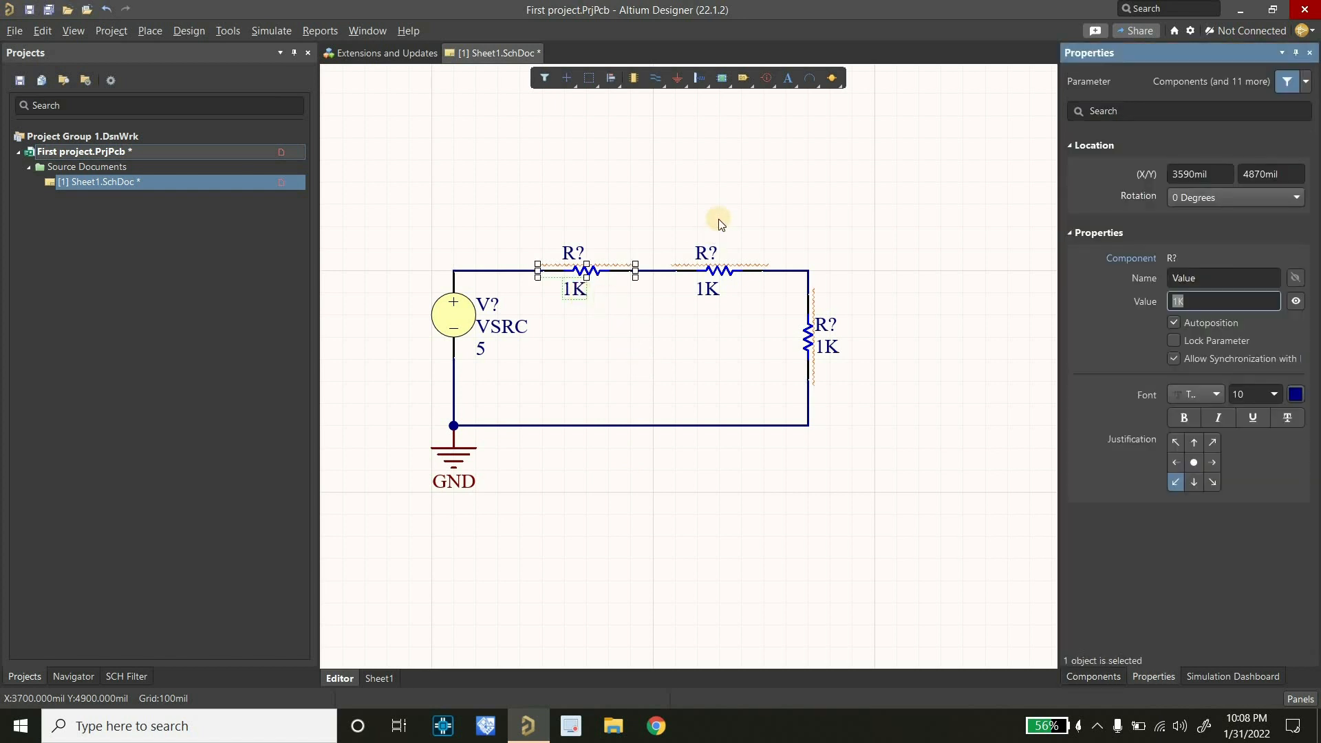
click(584, 273)
click(674, 219)
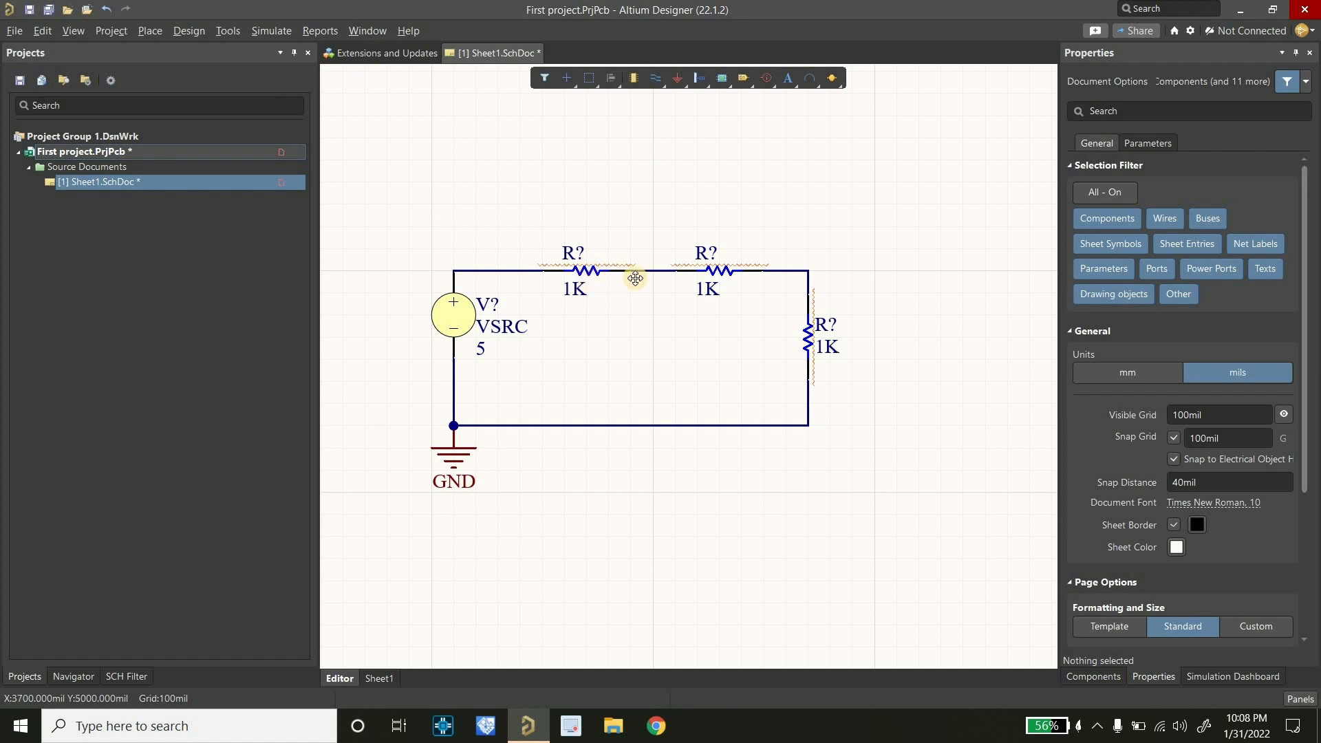
click(631, 270)
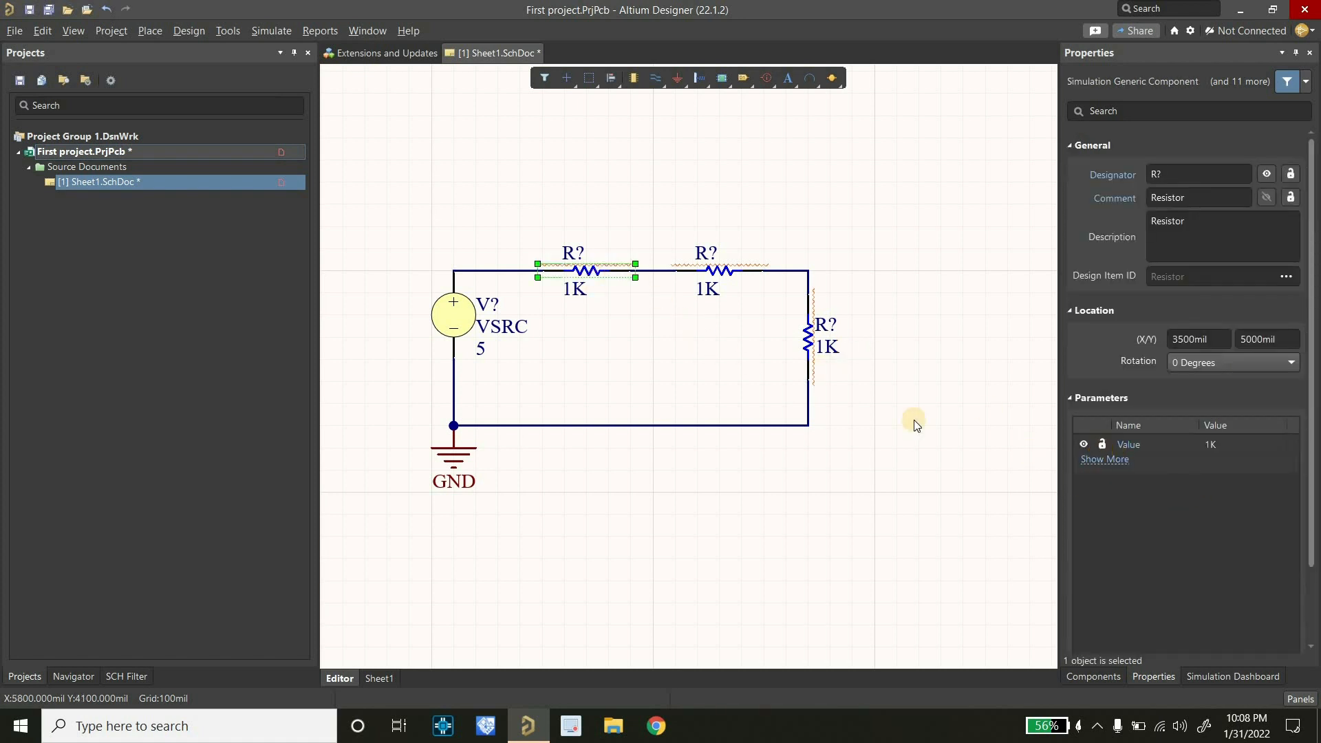
click(618, 337)
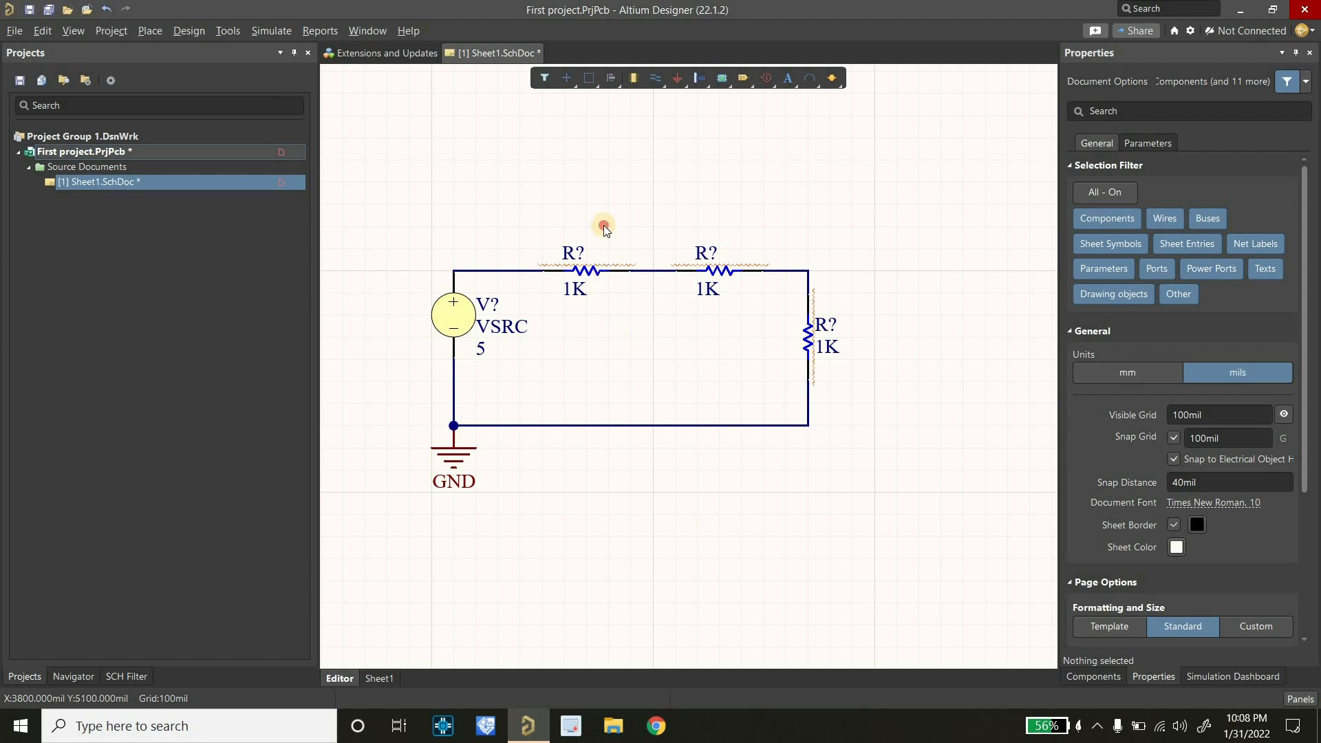
click(588, 274)
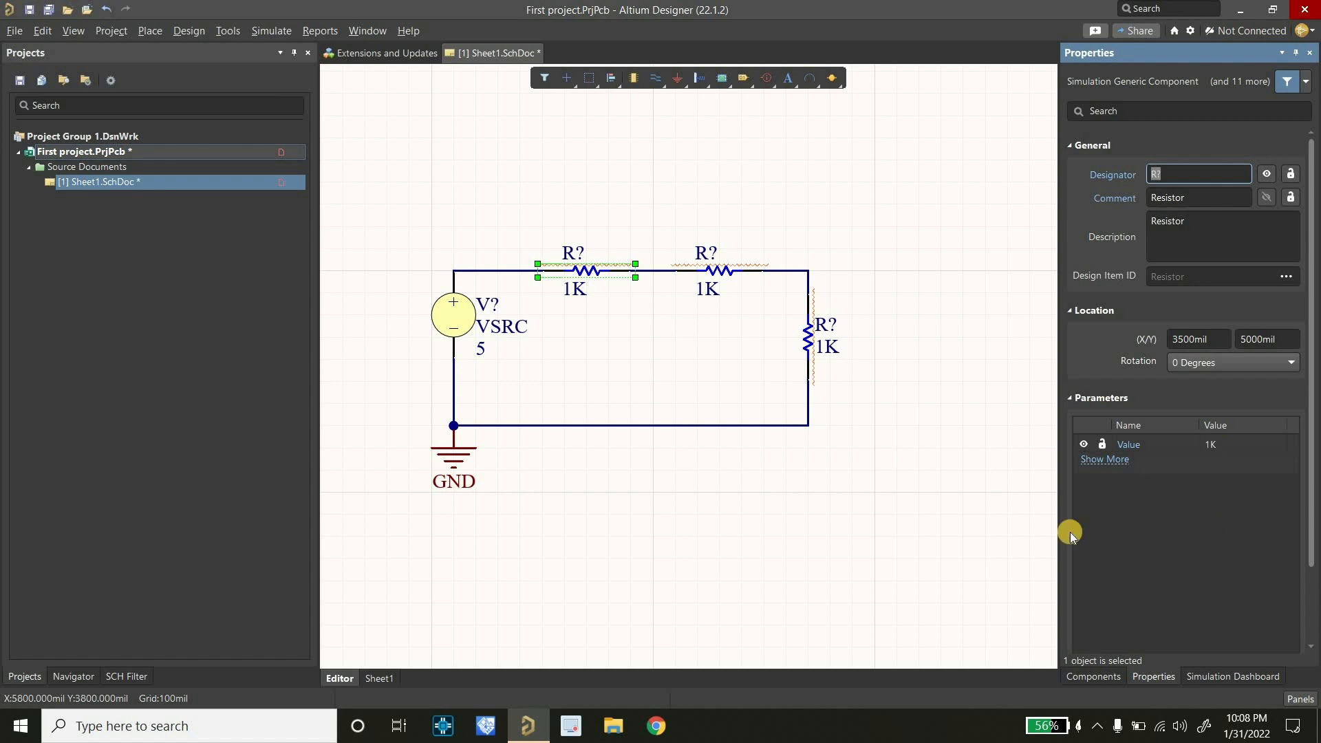
Search the library for "resistor" and examine the generic Resistor's parameters, symbol and model.
click(1093, 677)
double_click(1118, 104)
text(resi)
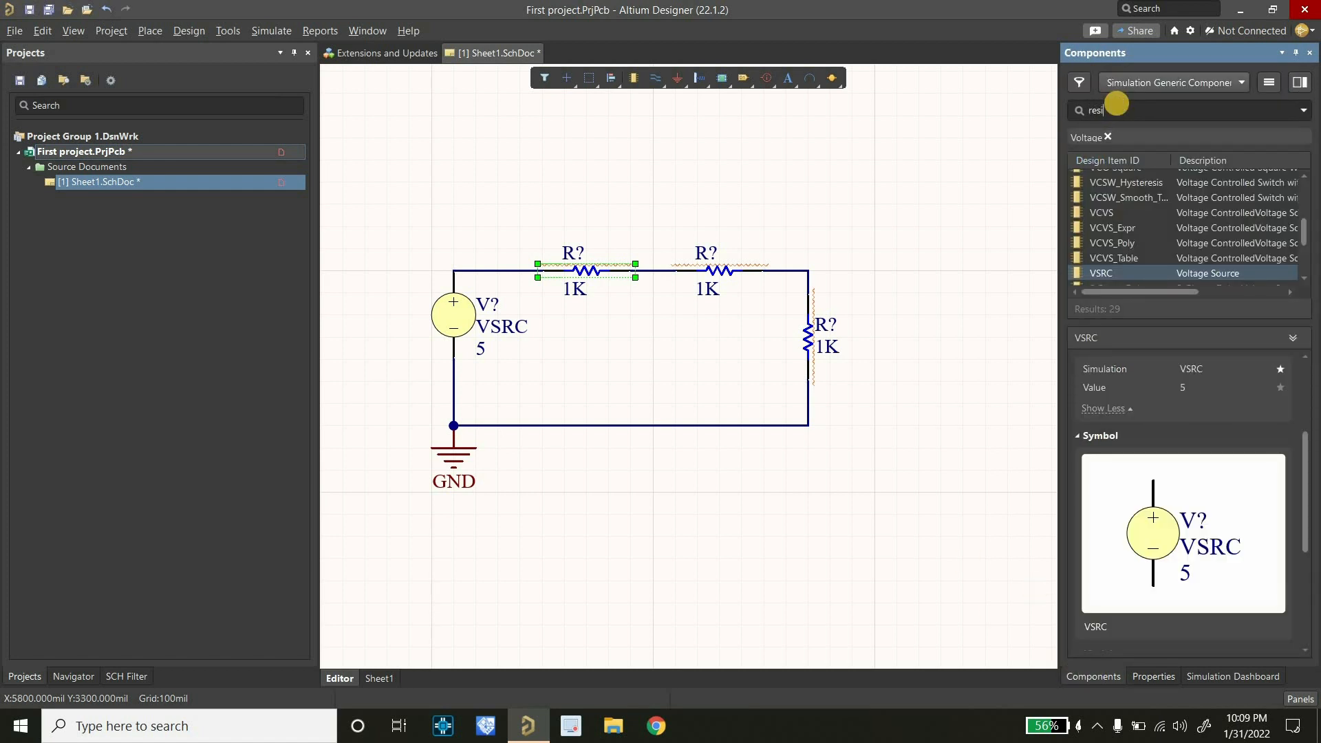
key(Return)
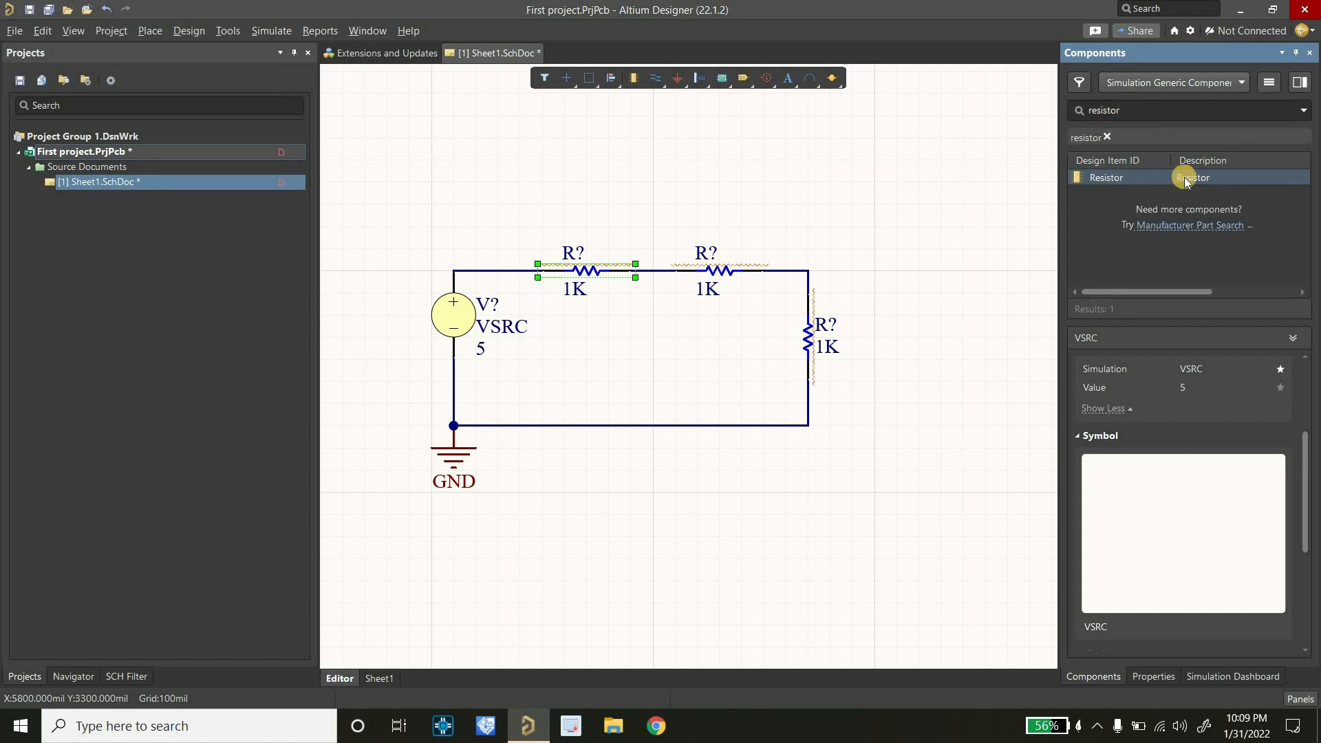
scroll(1193, 559, down, 3)
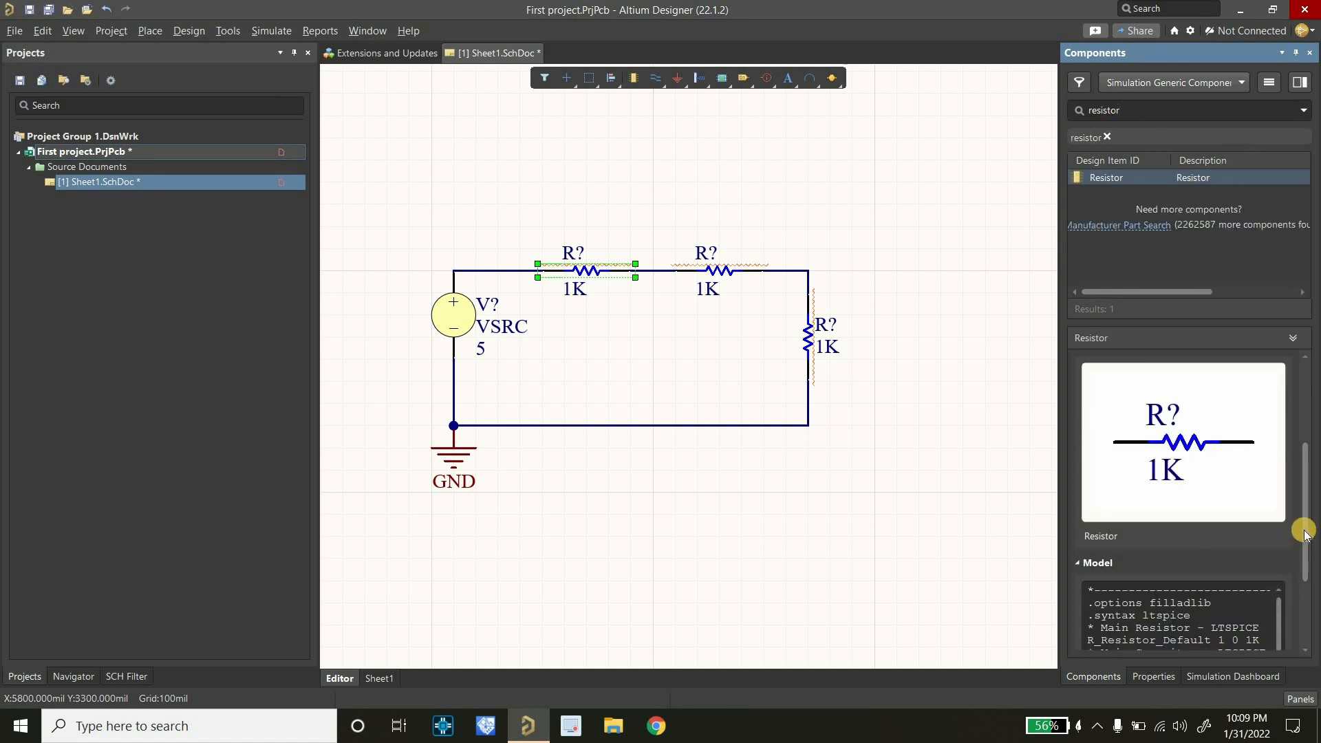
drag(1305, 501, 1305, 418)
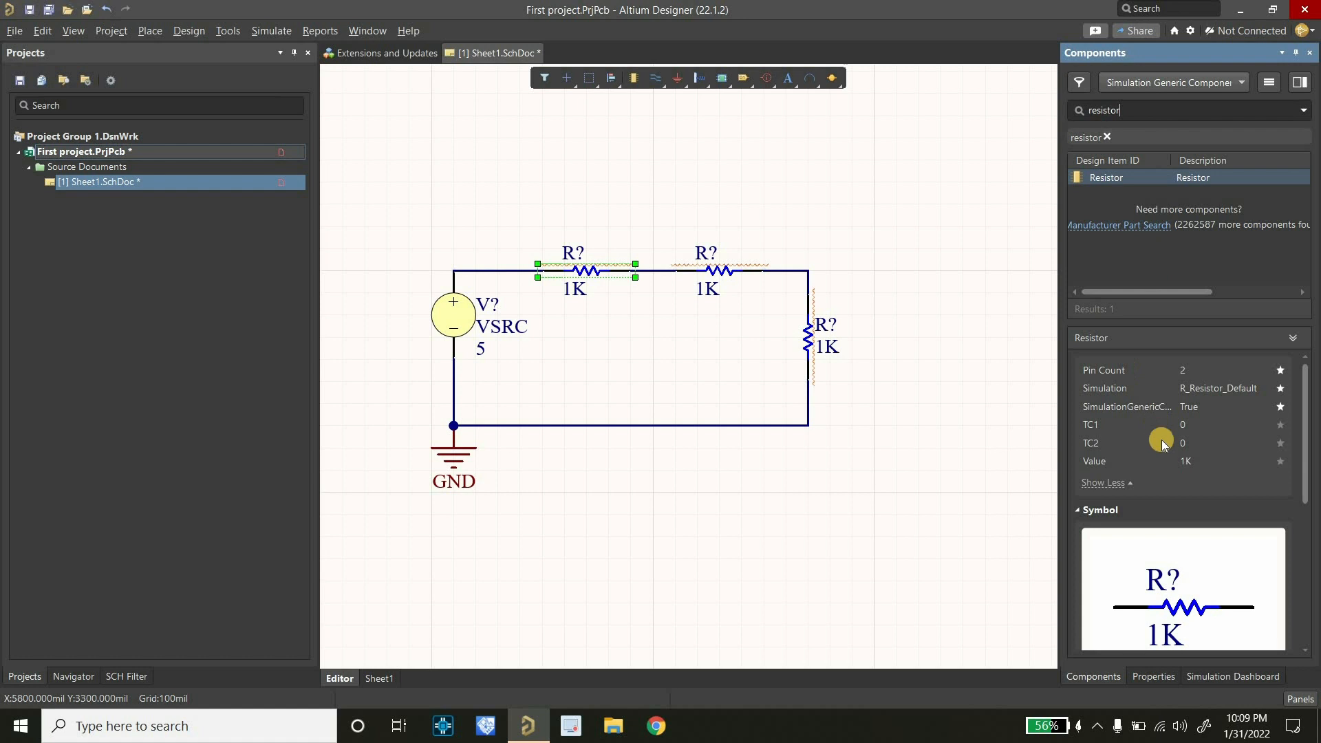
Return to the first resistor's properties and open its Value parameter for editing, leaving it unedited.
click(1154, 677)
double_click(1211, 446)
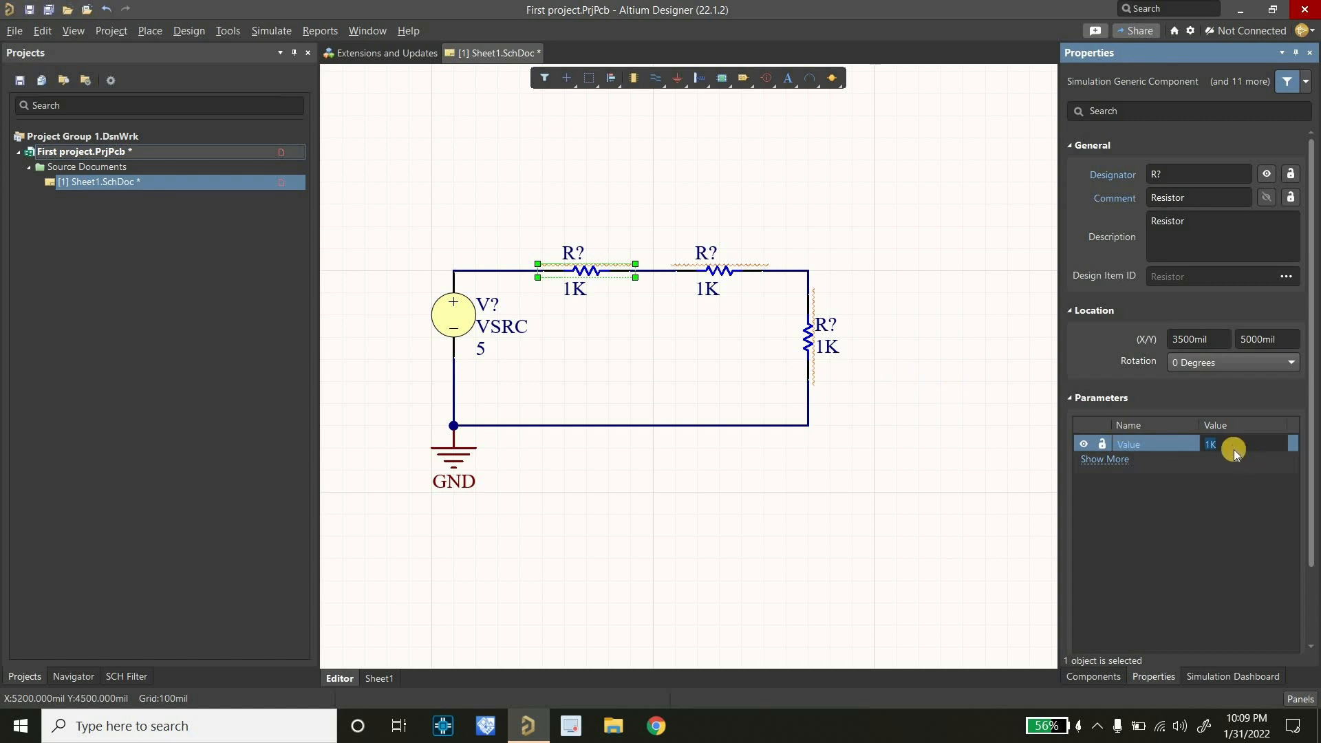
click(730, 317)
Set the second horizontal resistor's value to 2k and the vertical resistor's value to 3k.
click(707, 289)
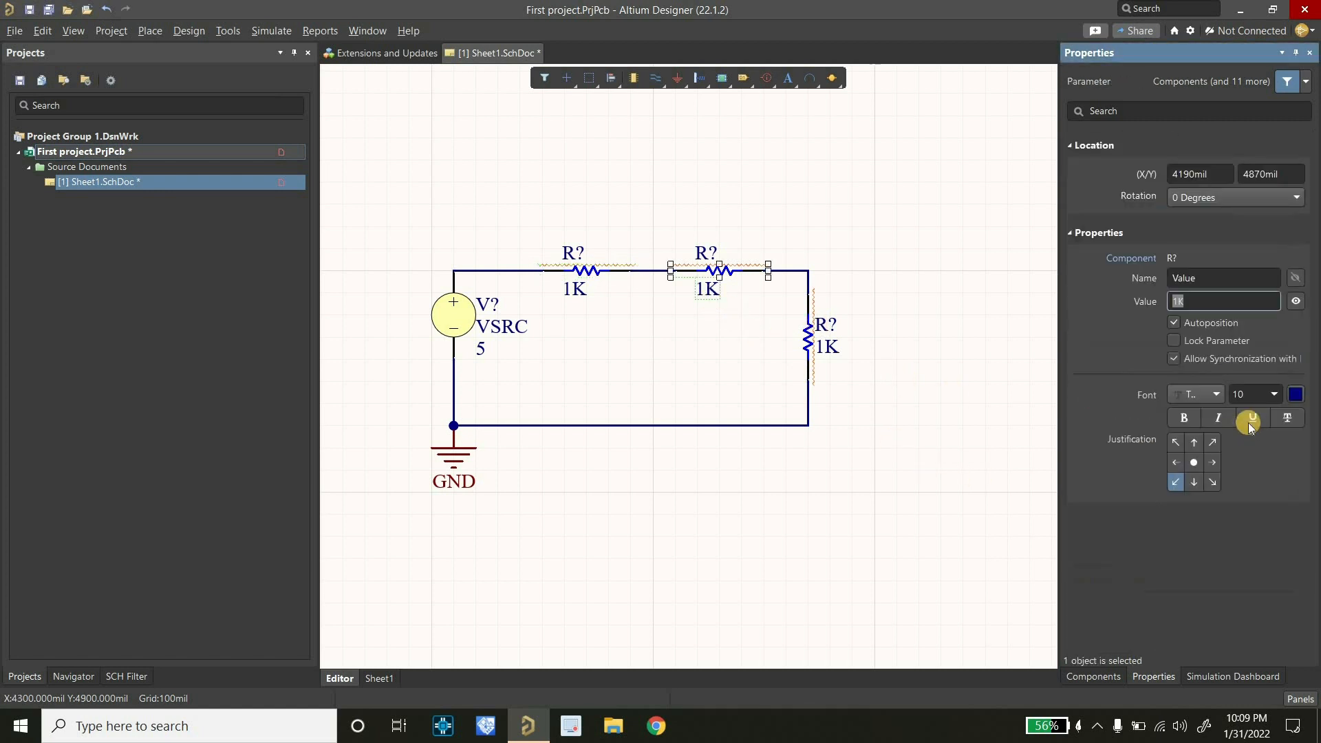
click(1197, 302)
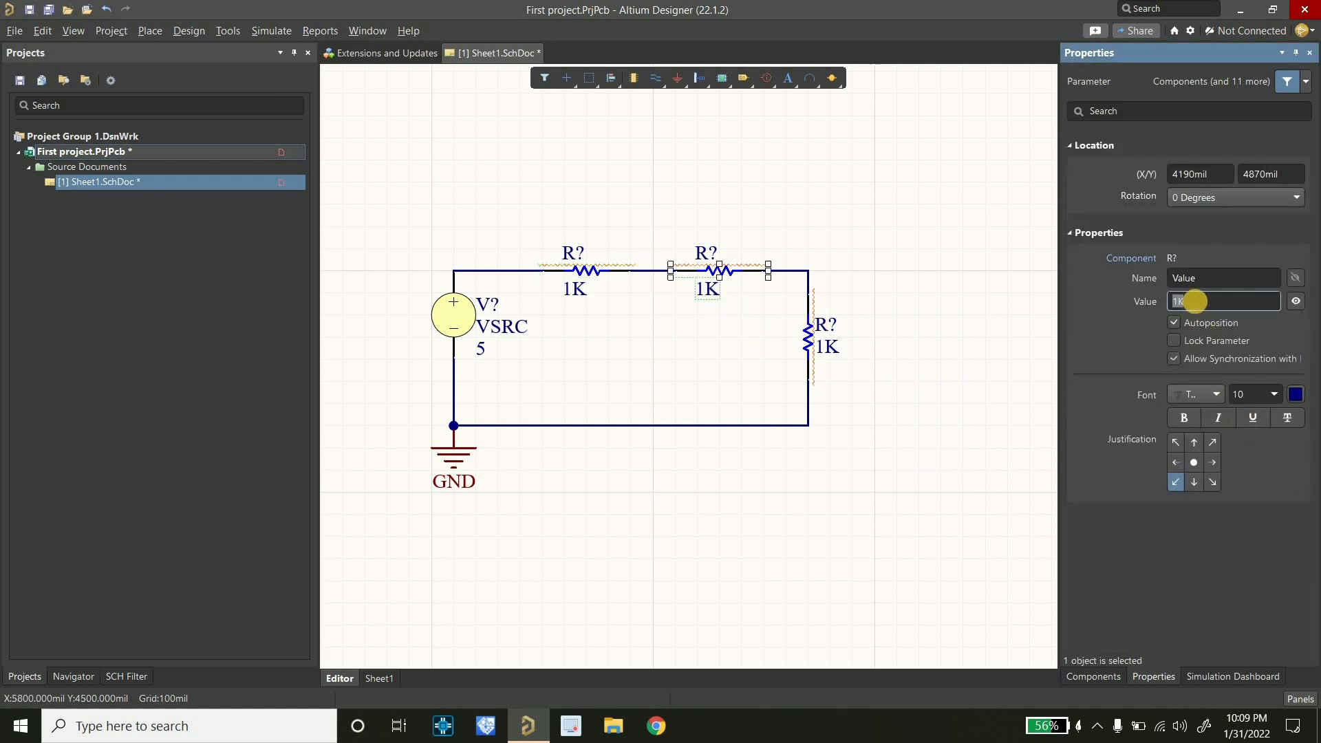
text(2k)
key(Return)
click(830, 351)
text(3k)
key(Return)
click(913, 299)
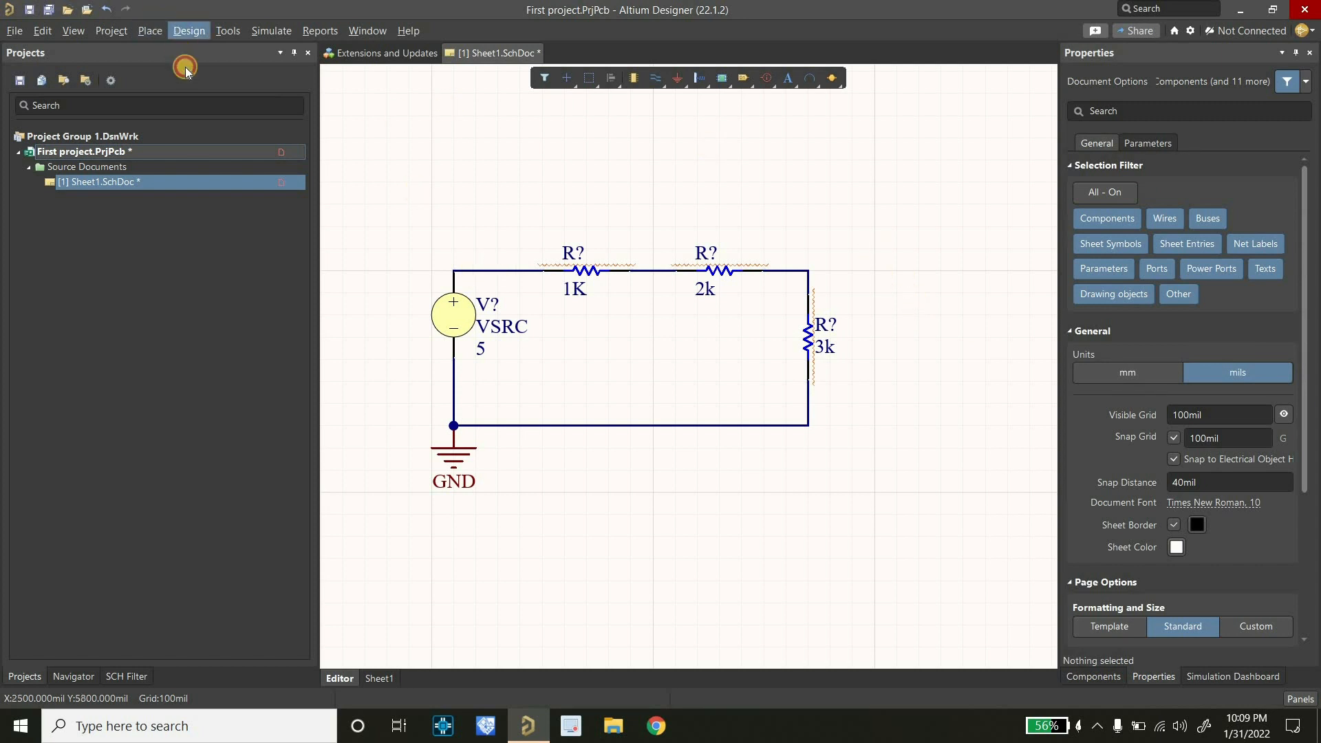
Annotate the schematic, executing the changes that designate the three resistors R1, R2 and R3 and the voltage source V1.
click(180, 38)
mouse_move(228, 30)
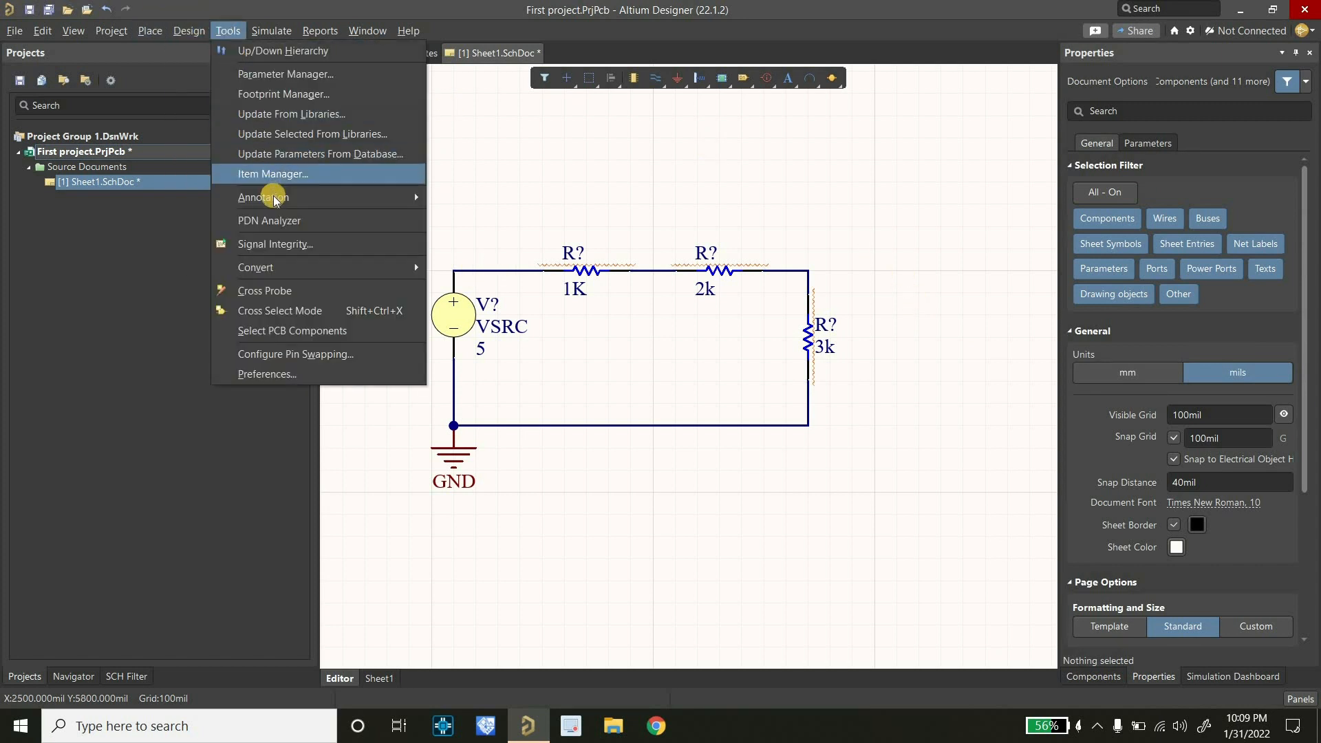
mouse_move(276, 197)
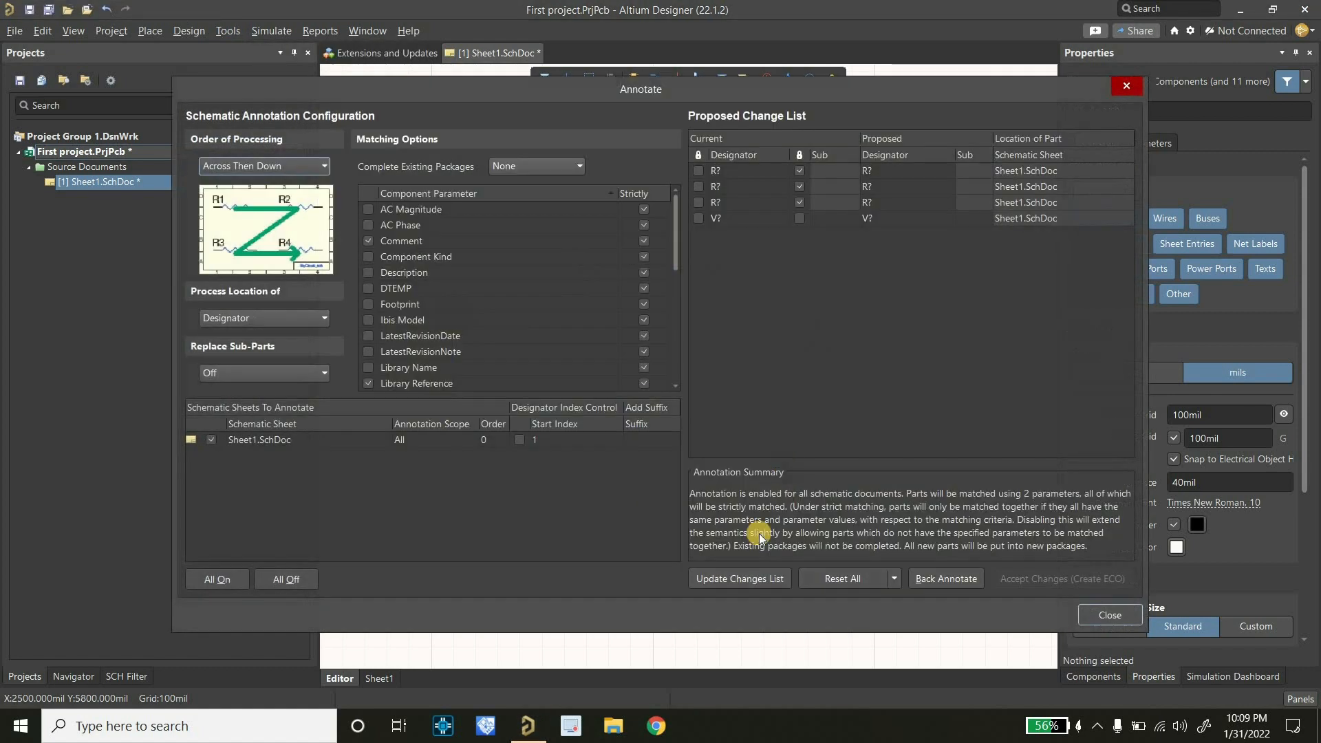
click(731, 578)
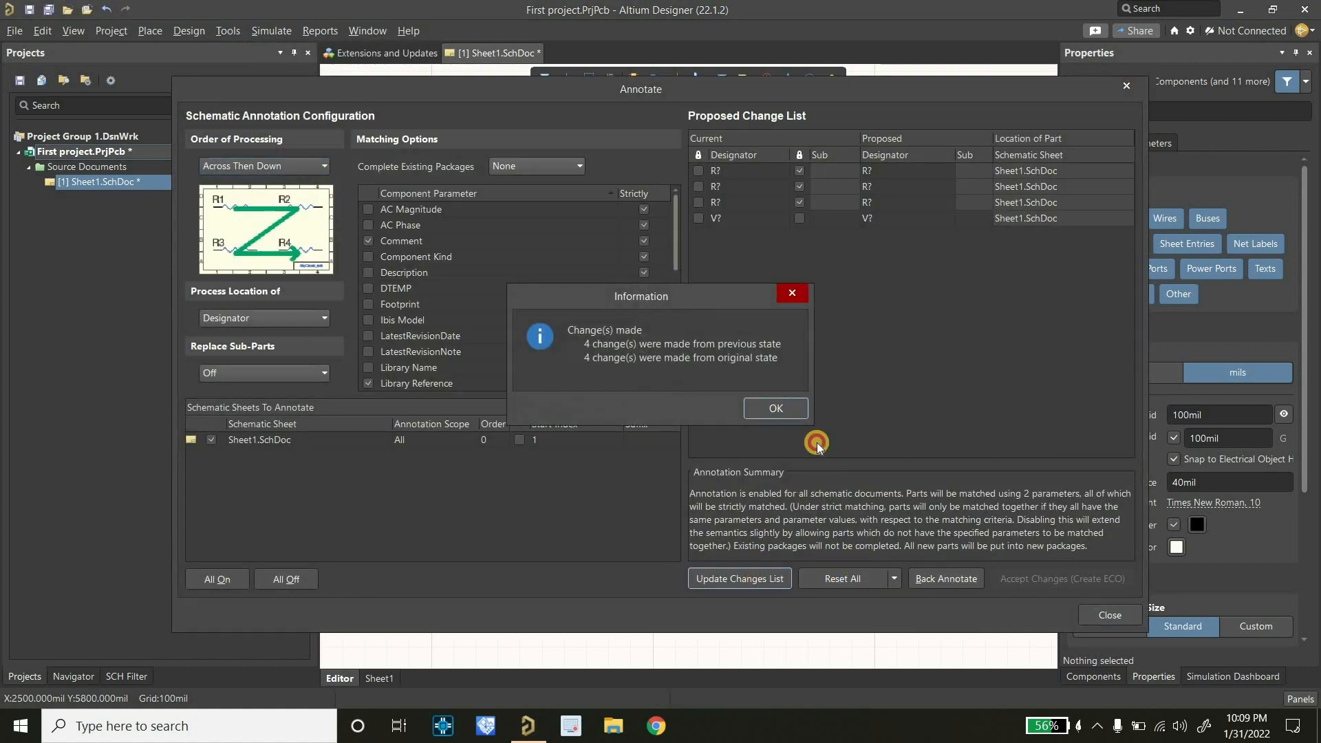
click(782, 413)
click(1034, 578)
click(341, 550)
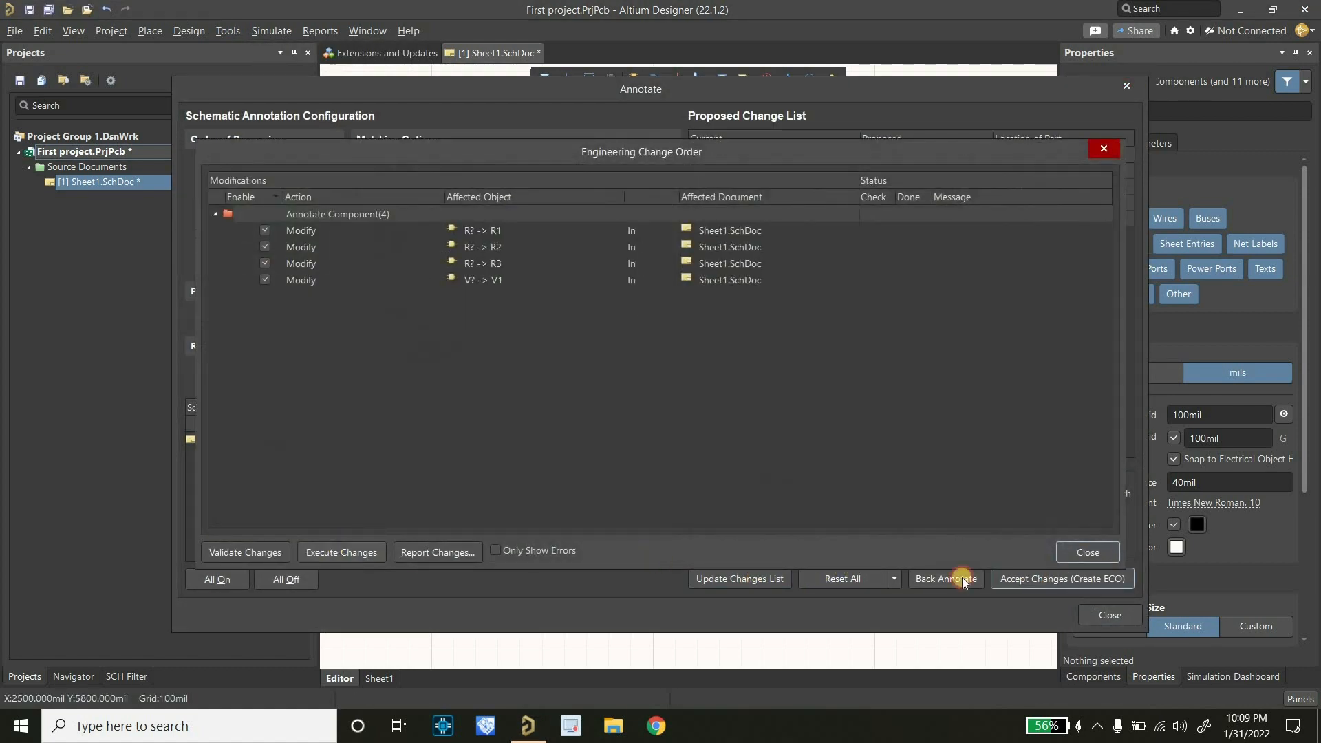
click(1088, 552)
key(Escape)
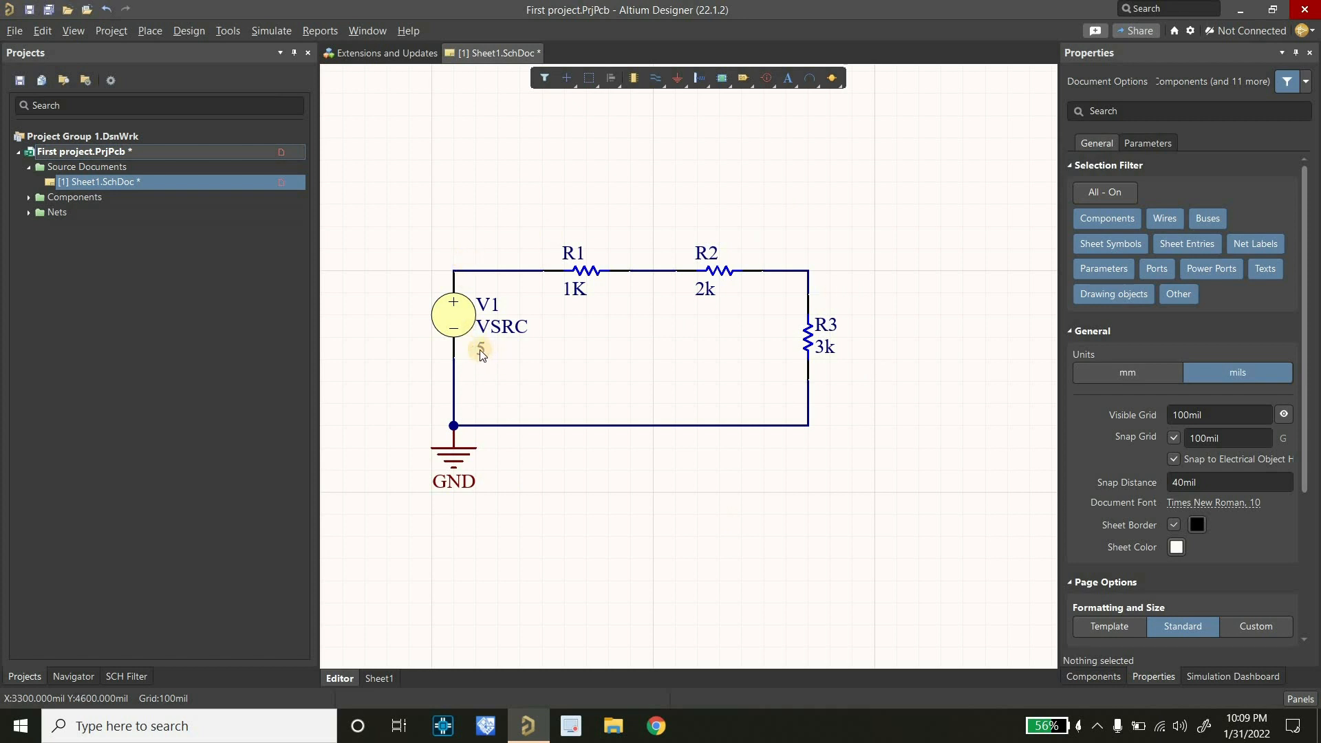
Inspect the Value parameter of voltage source V1, leaving it unedited.
click(534, 354)
click(427, 401)
click(482, 349)
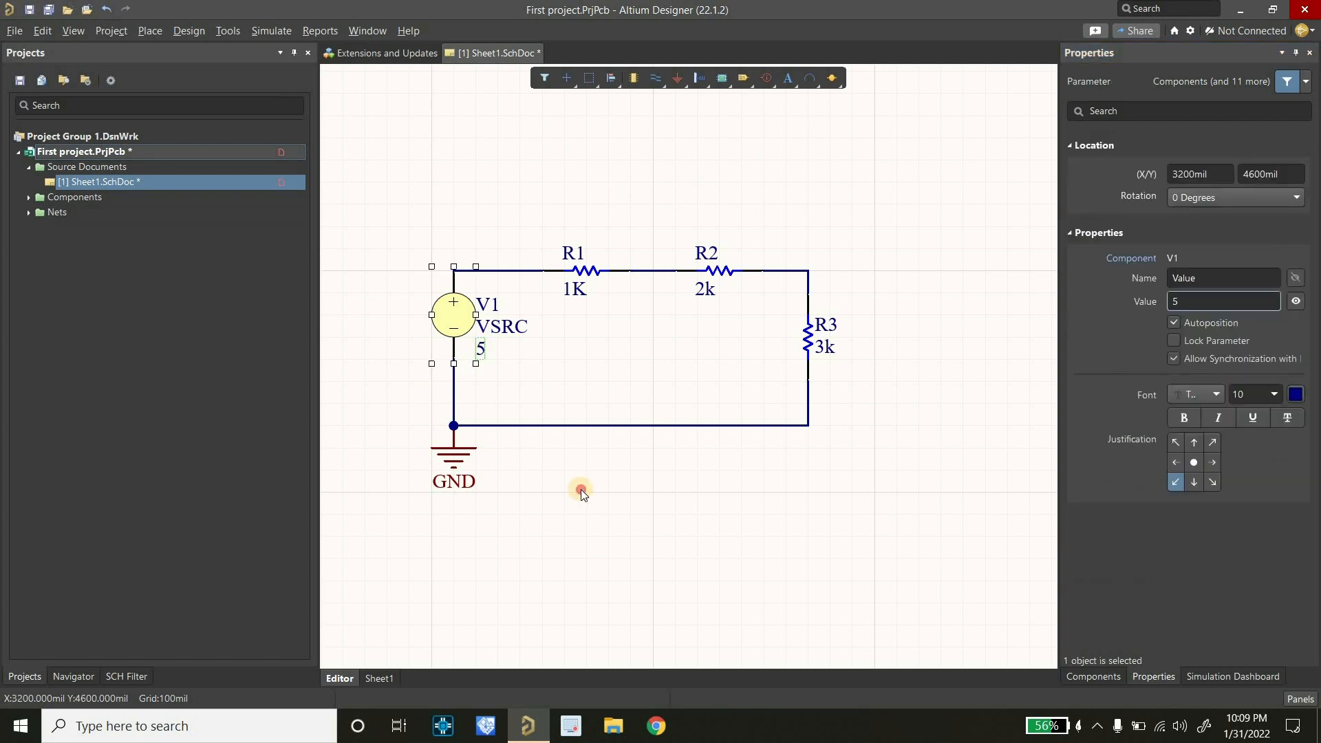
click(581, 489)
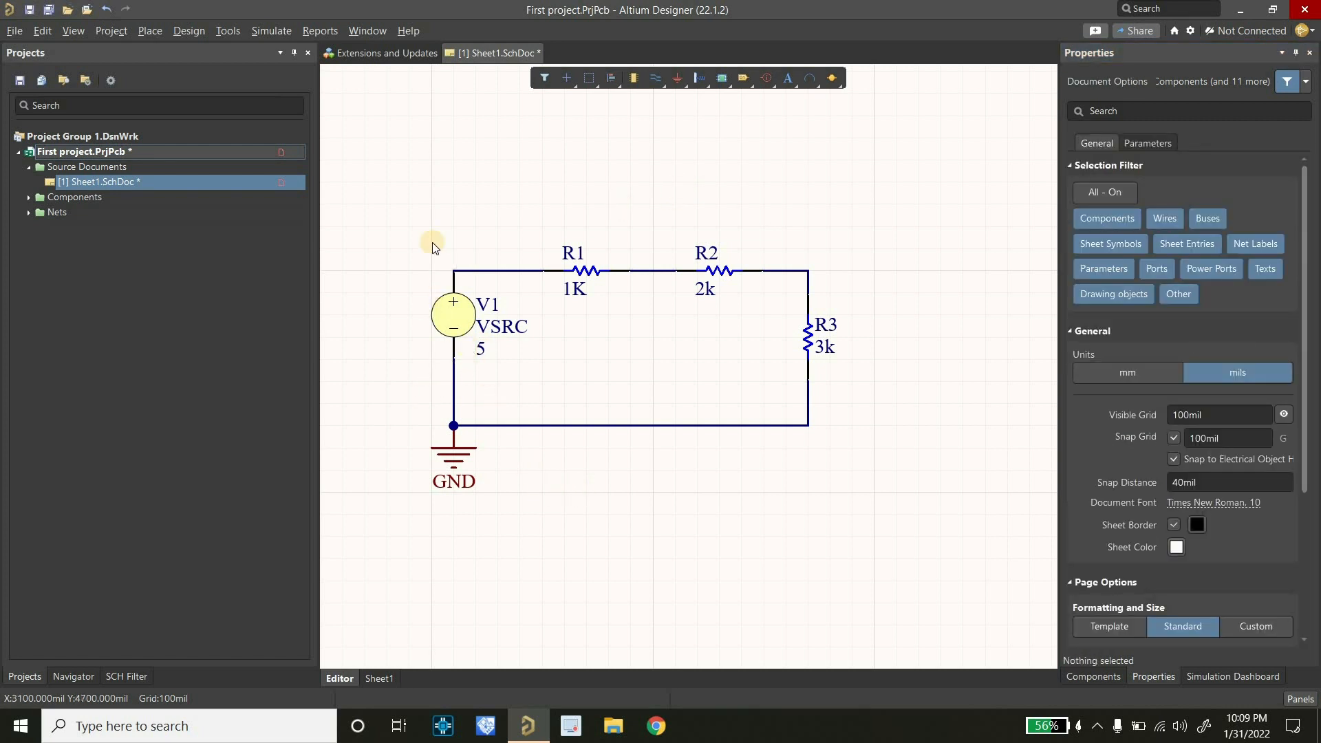
Open the Simulation Dashboard and run the verification for the document.
click(1215, 676)
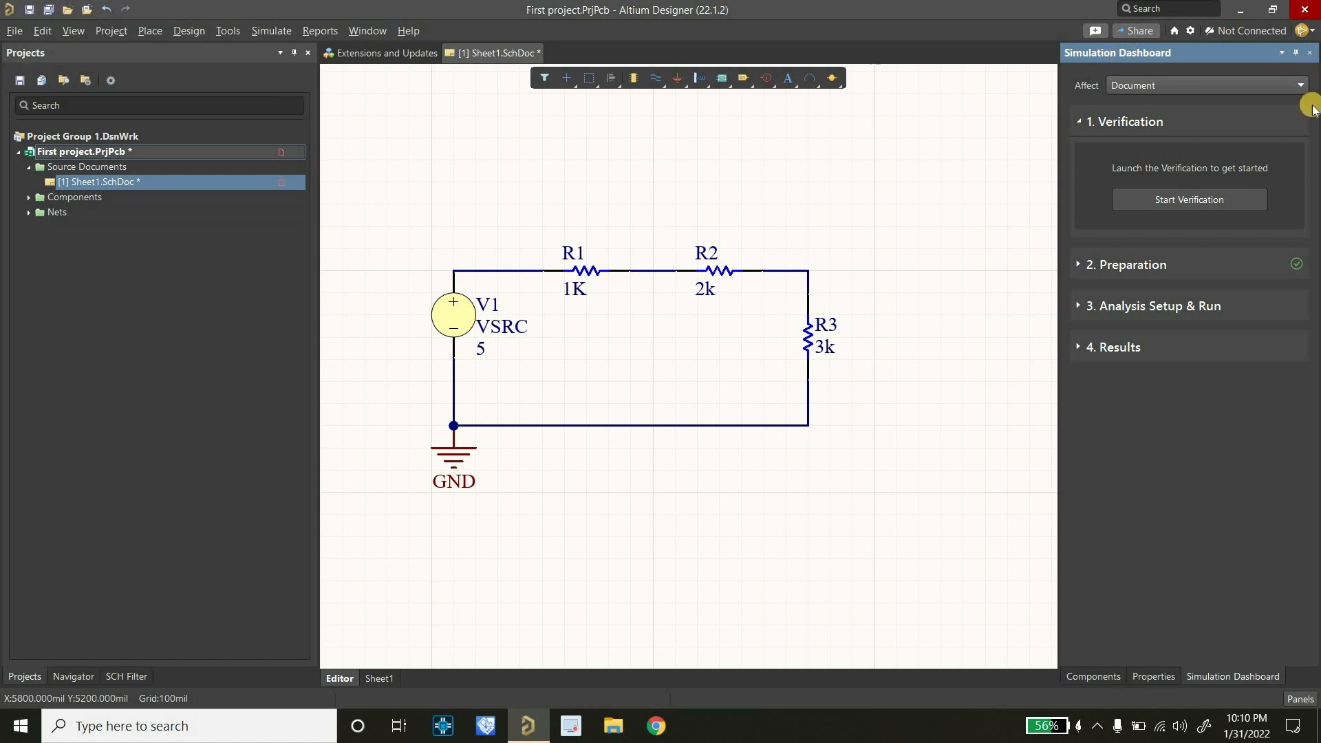
click(1310, 55)
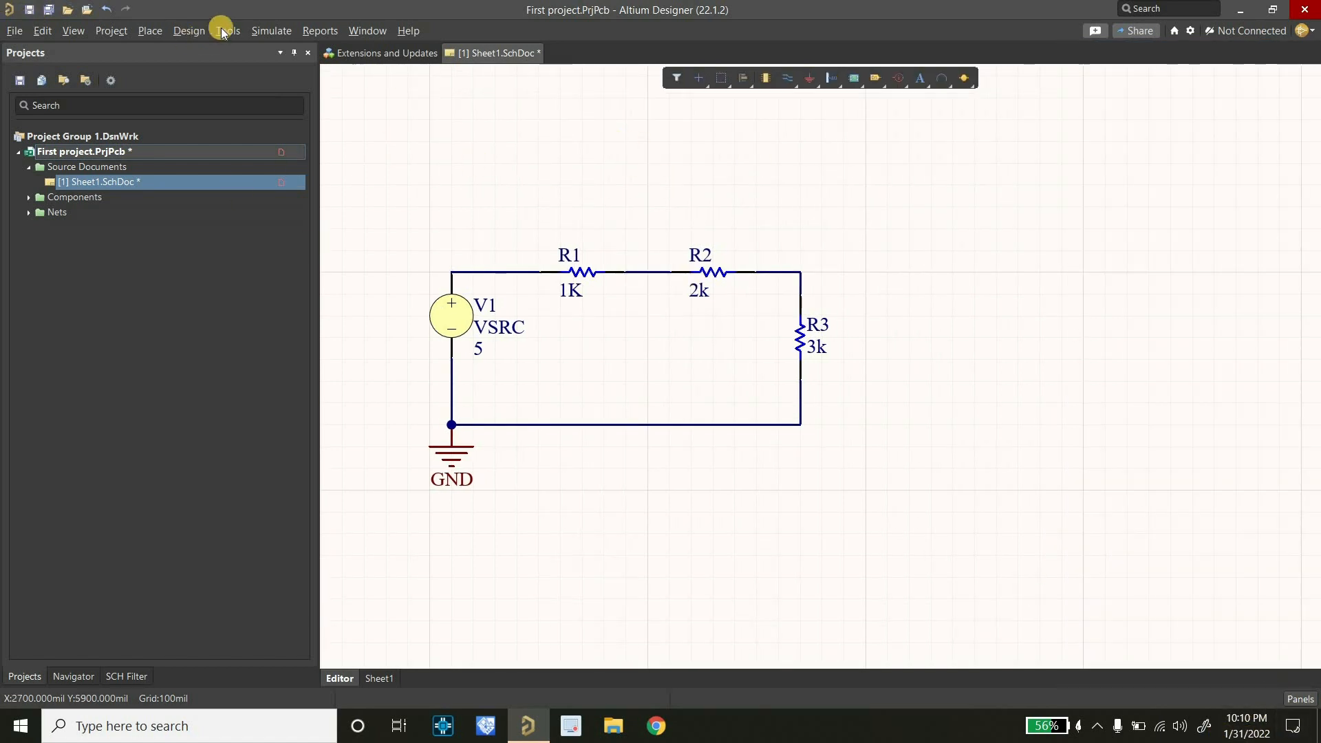
click(270, 30)
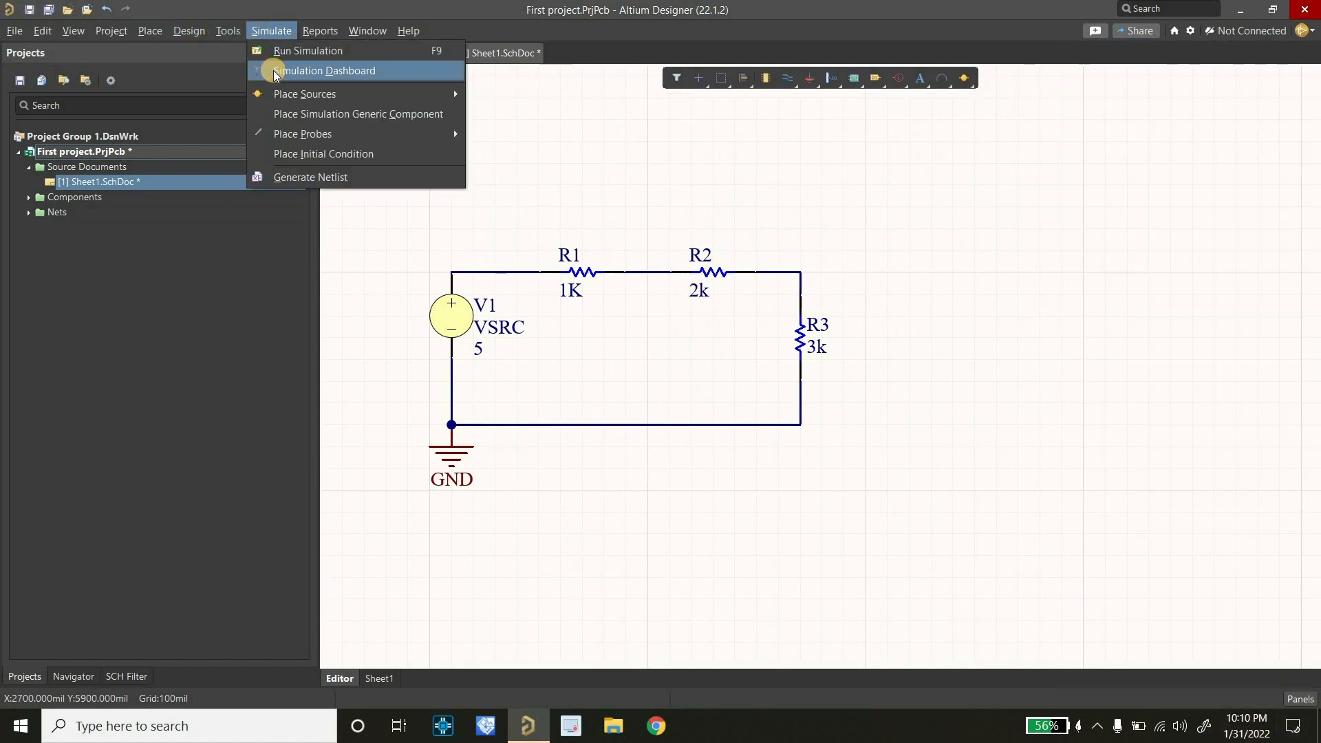
click(324, 71)
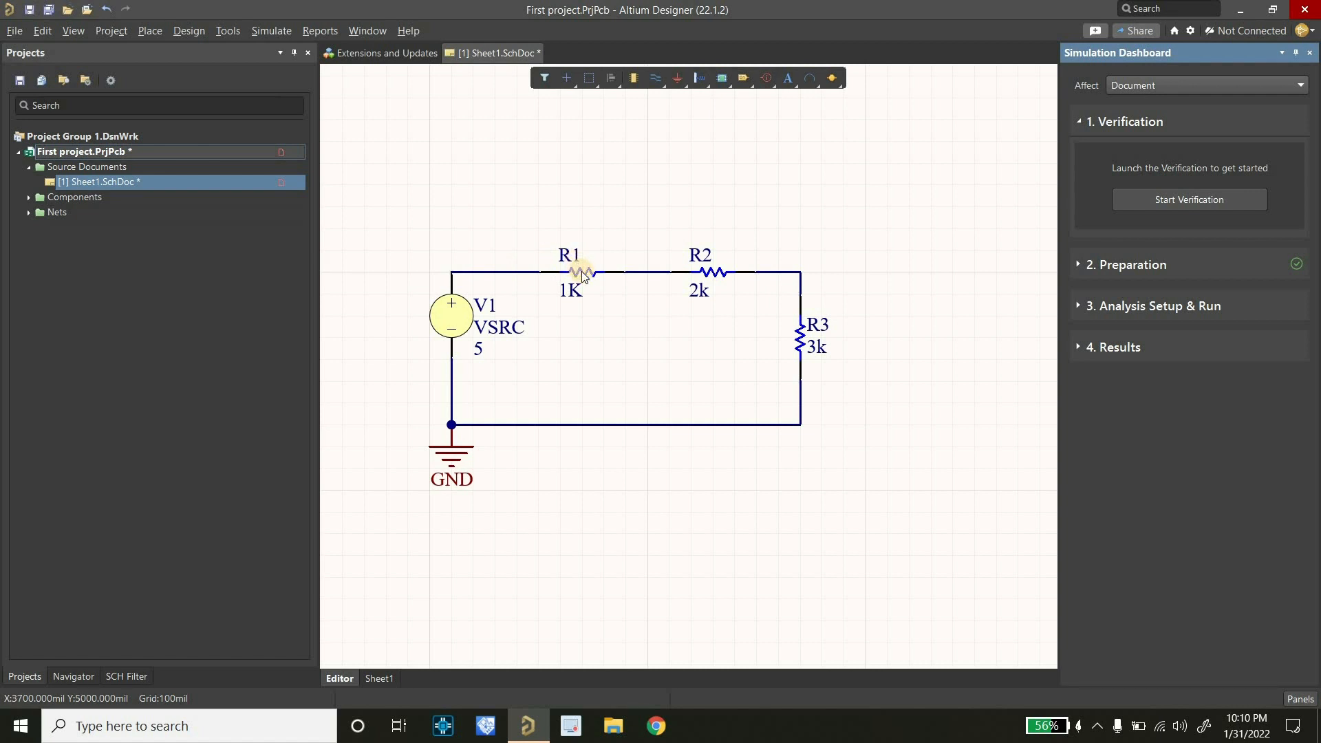
click(1178, 199)
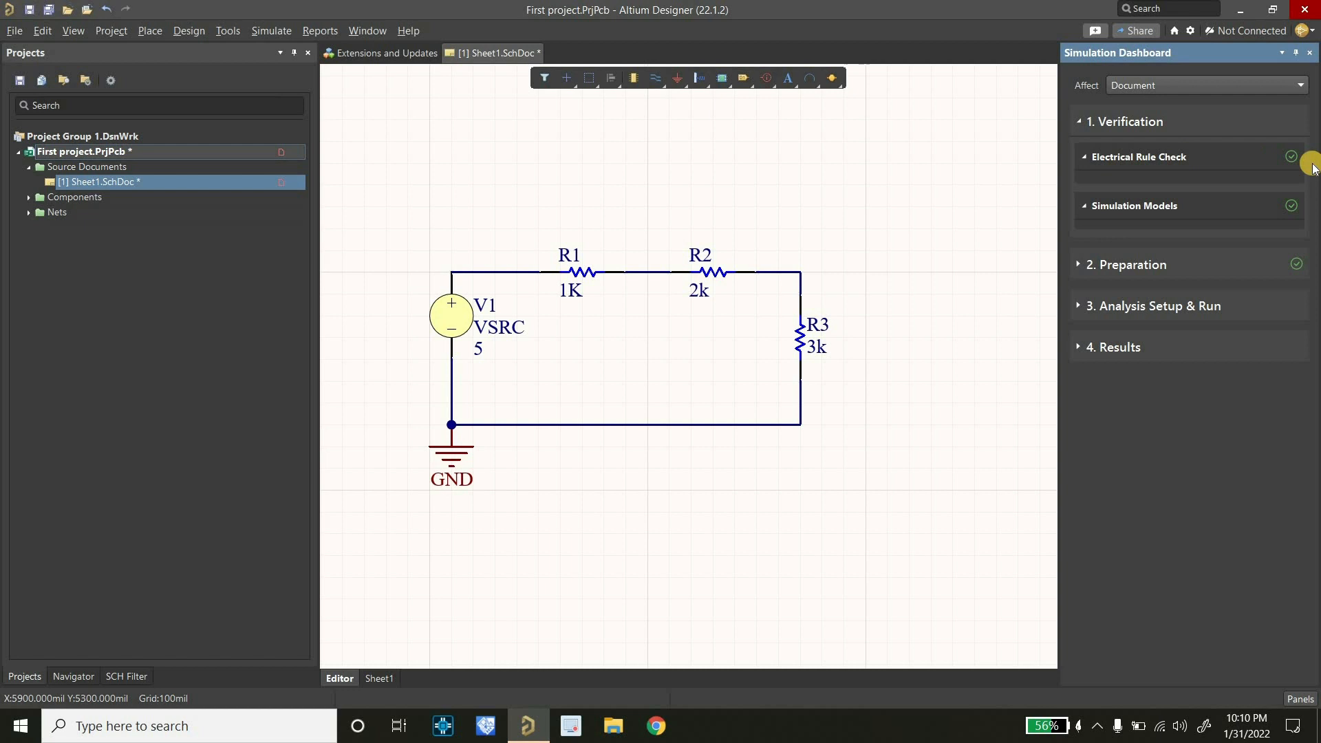
Add a voltage probe to the simulation preparation, placed on the wire corner between R2 and R3.
click(1079, 267)
click(1087, 229)
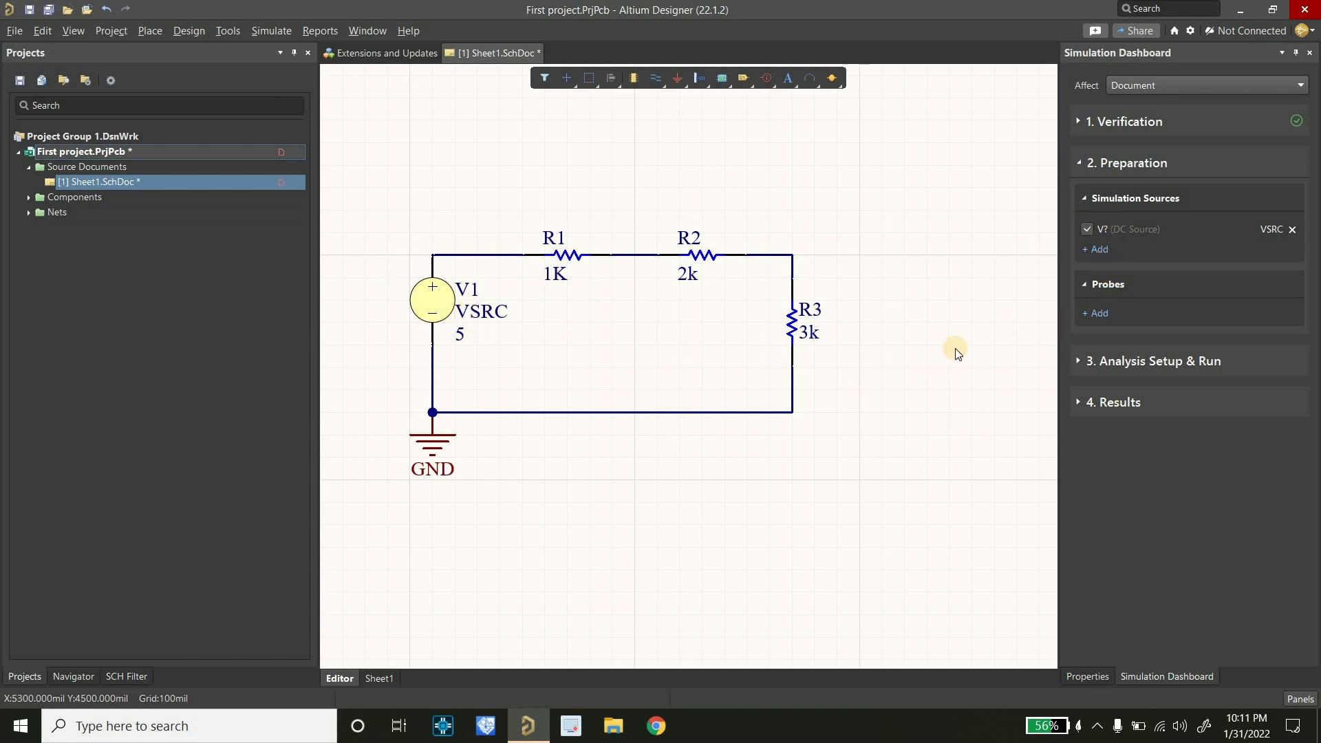
click(1099, 313)
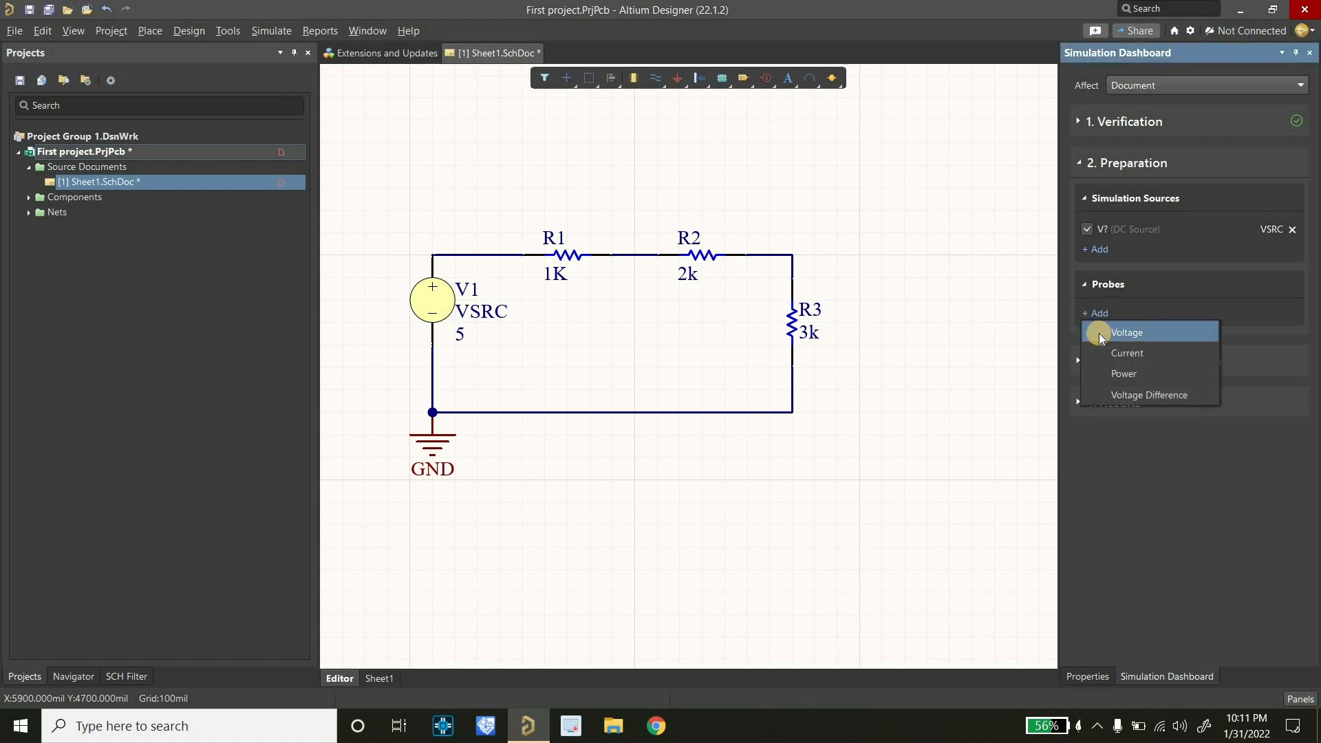
click(1098, 315)
click(1099, 315)
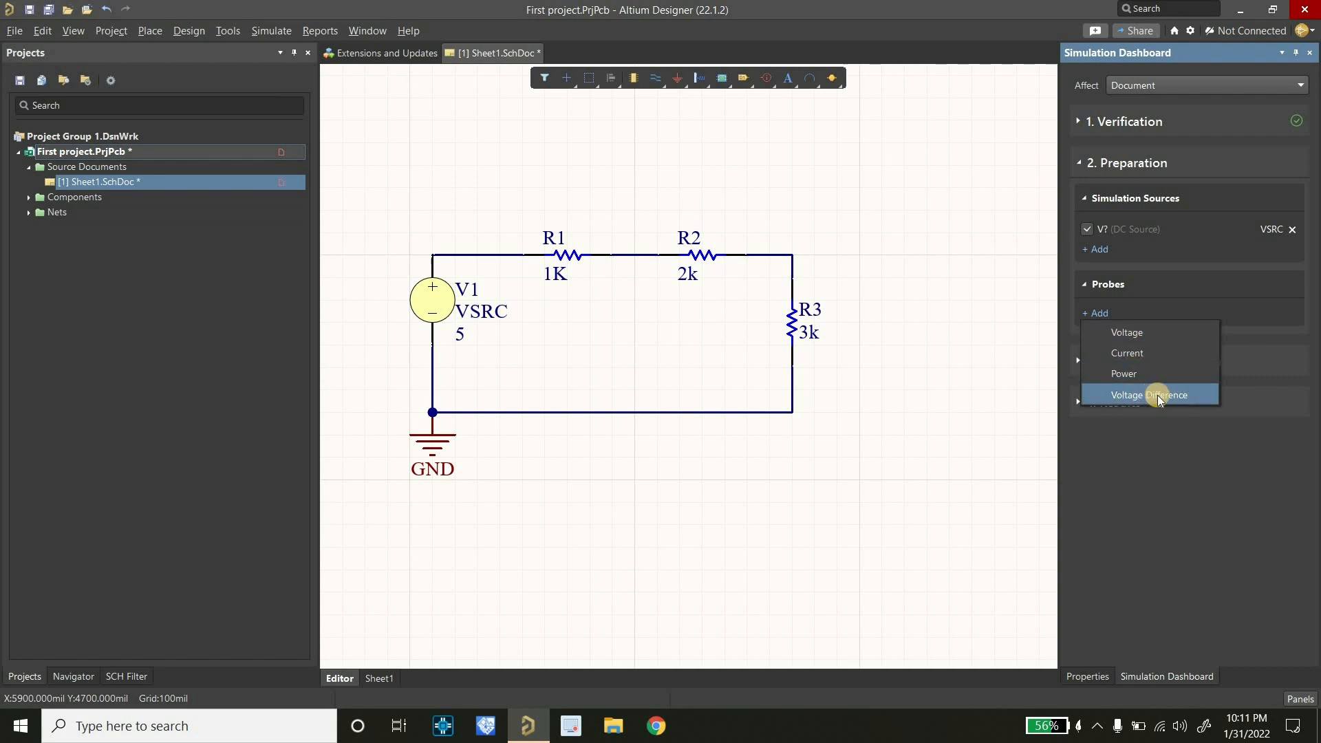
click(1154, 340)
click(811, 255)
right_click(895, 295)
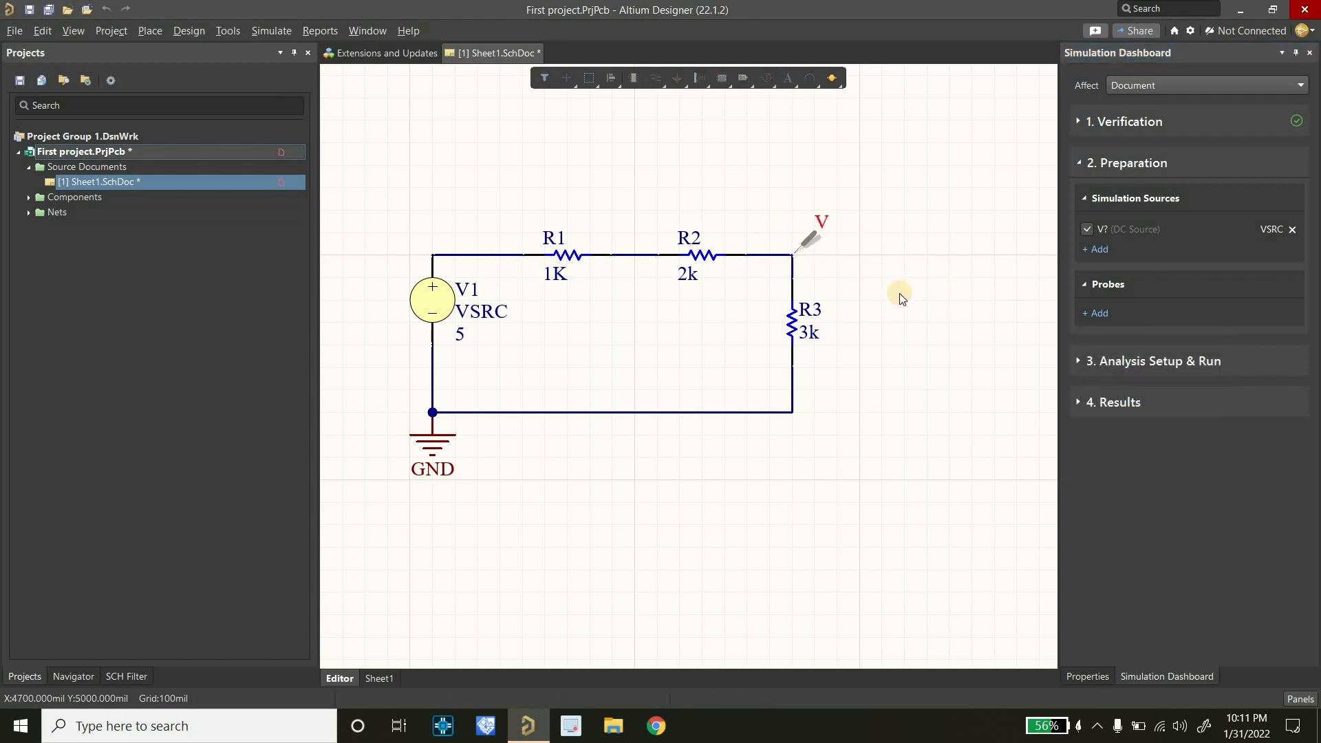
Add a second voltage probe on the wire between R1 and R2.
click(1100, 340)
click(1115, 357)
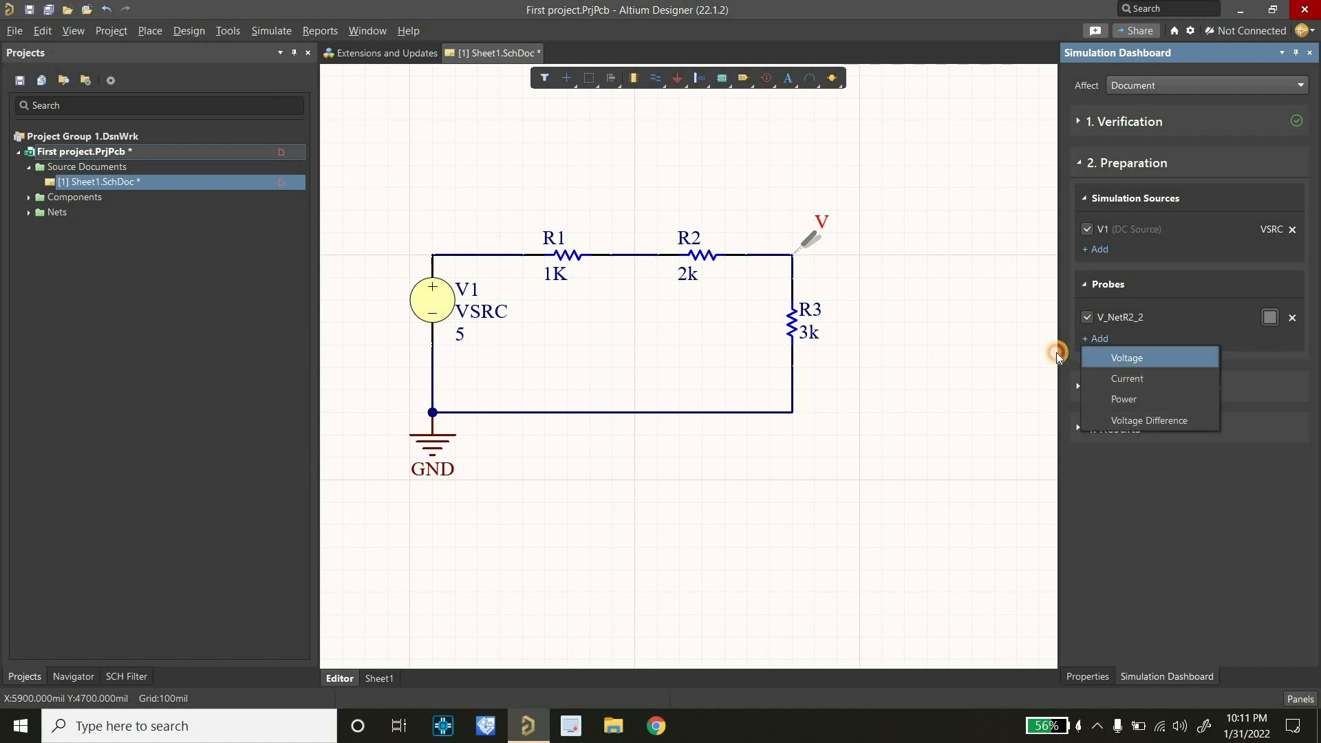
click(637, 256)
right_click(905, 369)
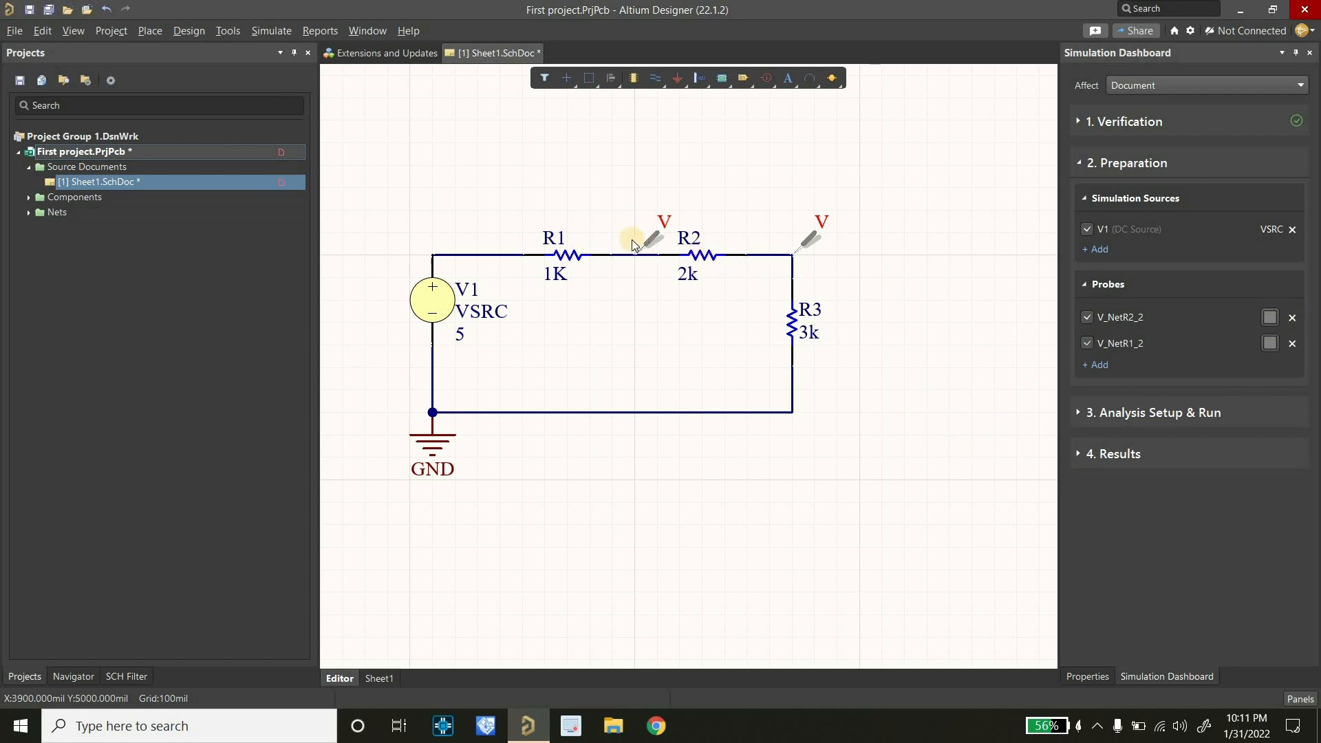
Colour the V_NetR2_2 probe green and the V_NetR1_2 probe red.
click(1270, 318)
click(1211, 354)
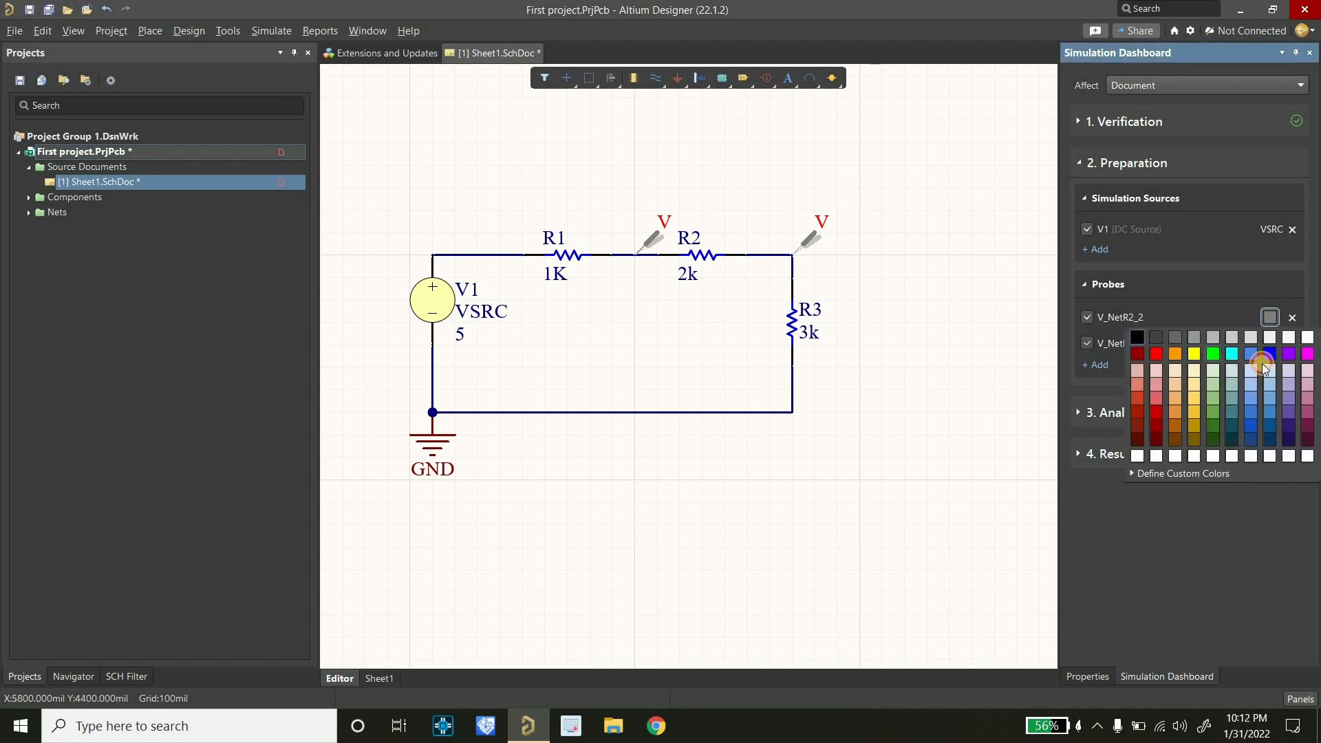
click(1159, 379)
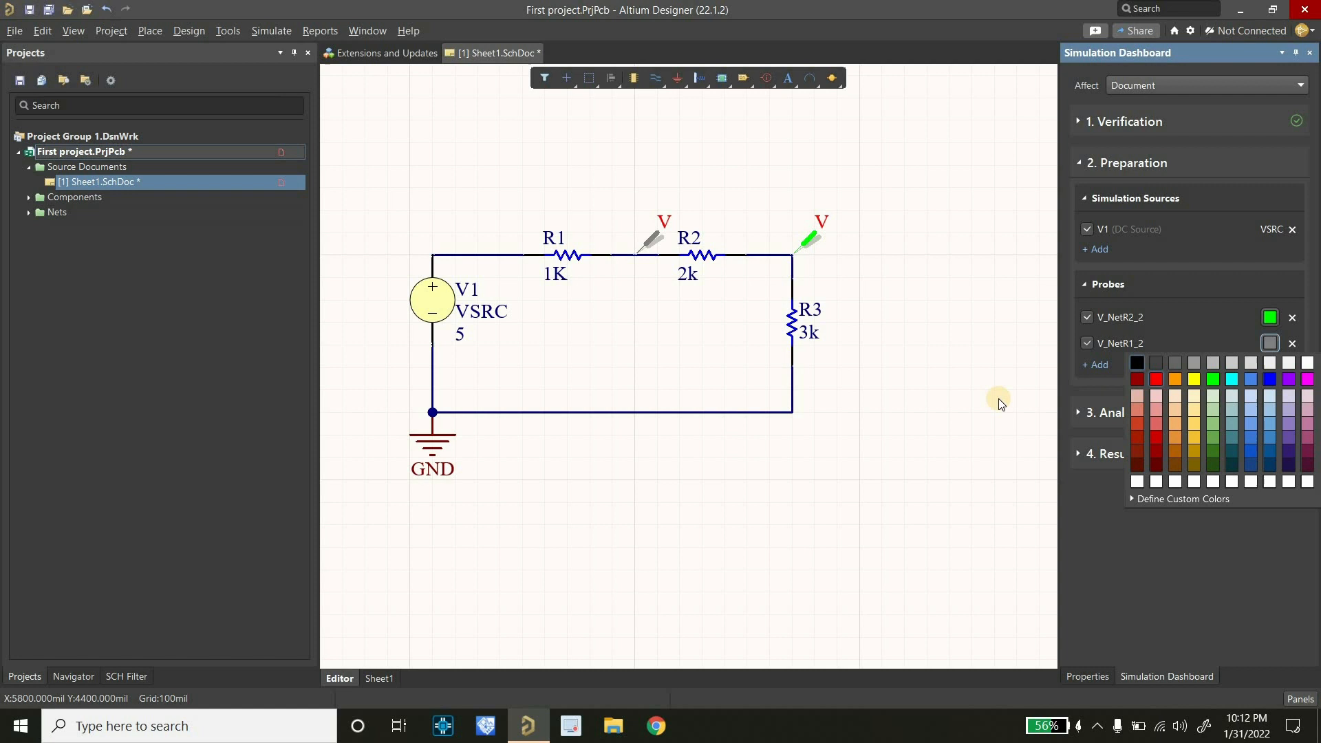
click(1079, 162)
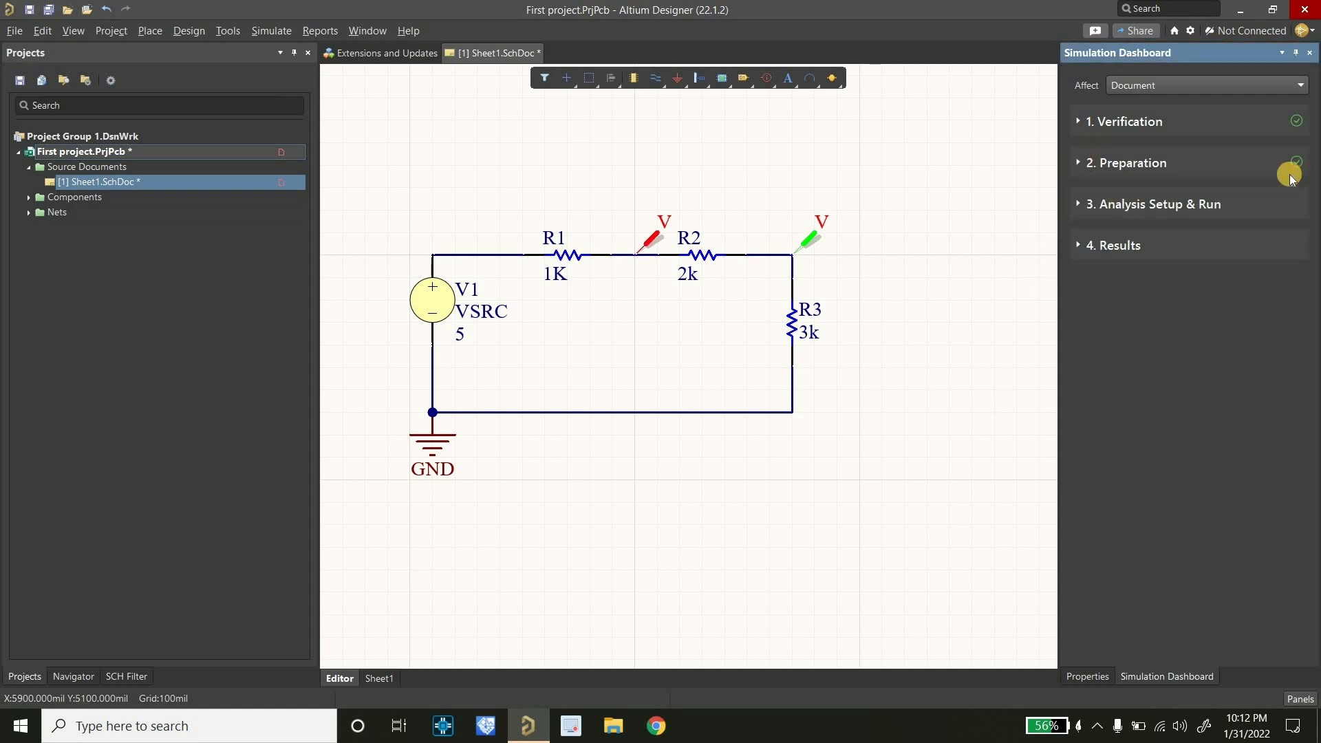
Set up a DC Sweep of source V1 from -10 to 10 with a step of 0.1.
click(1077, 204)
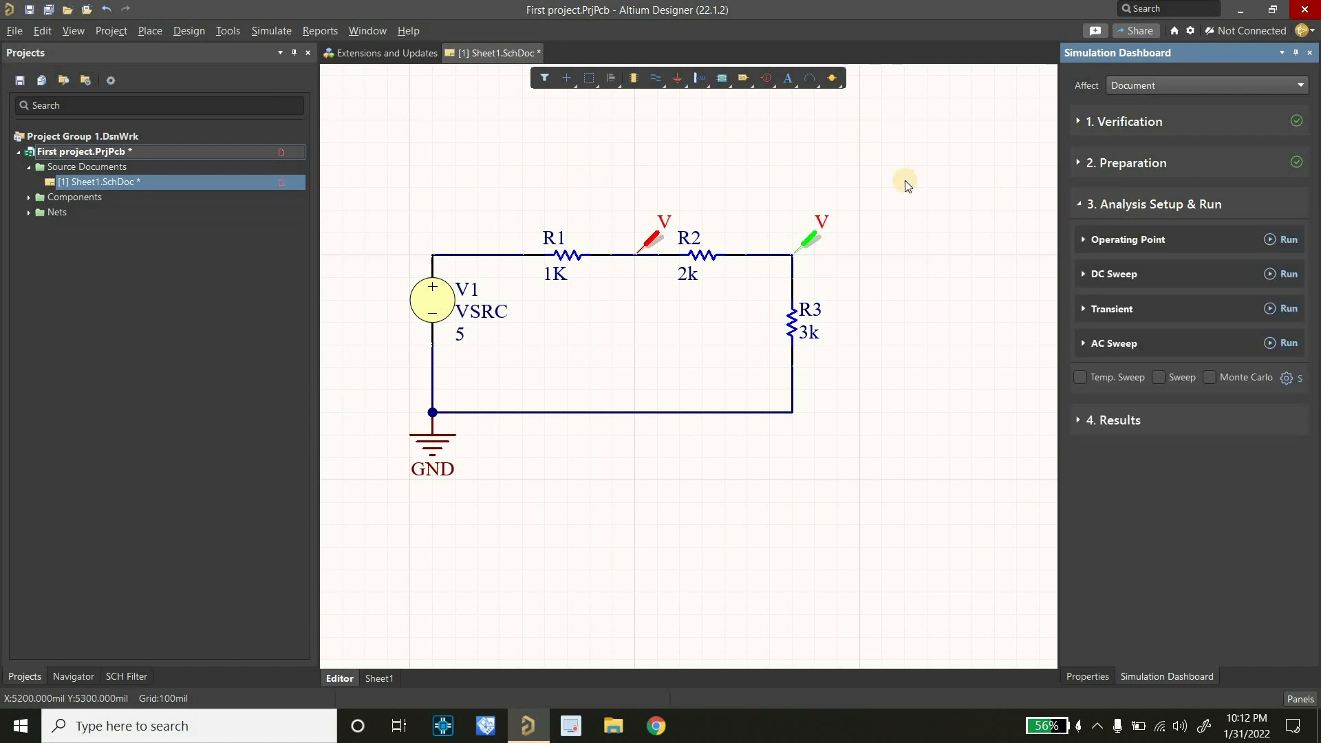
click(1081, 274)
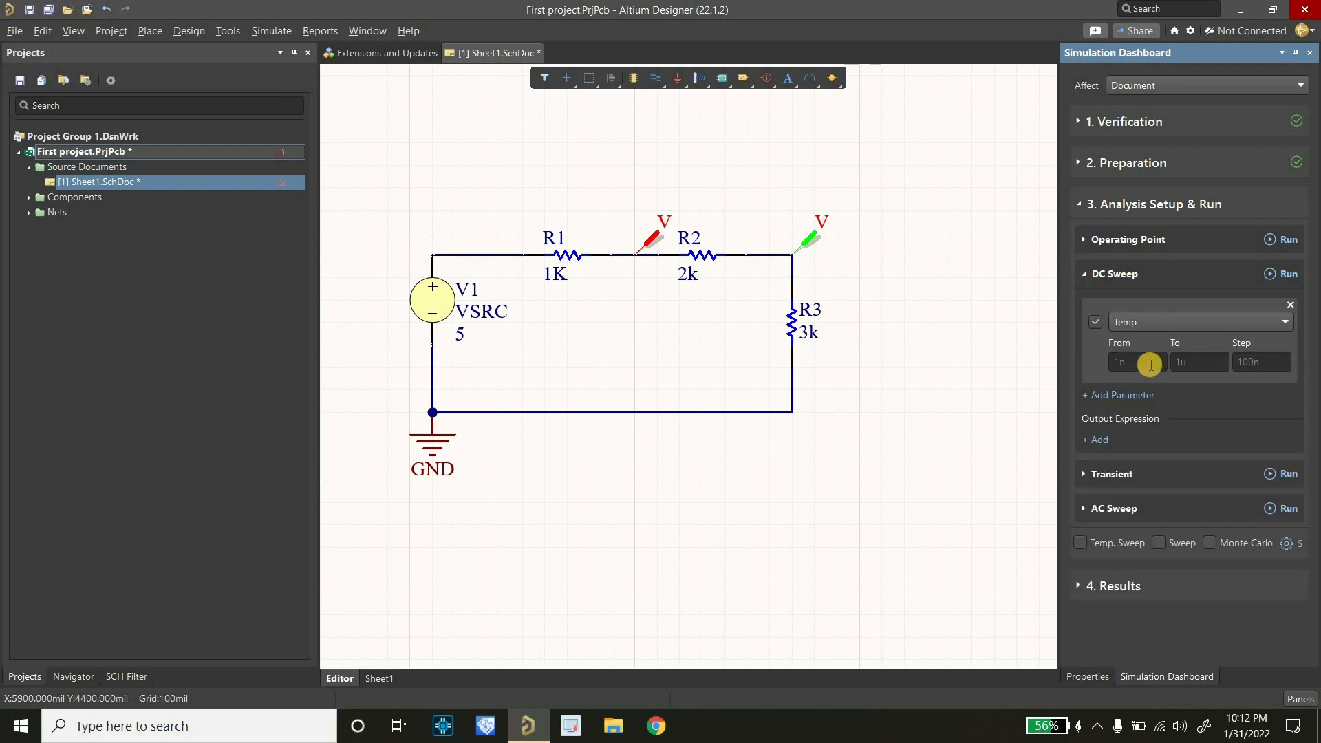
click(1156, 329)
click(1139, 411)
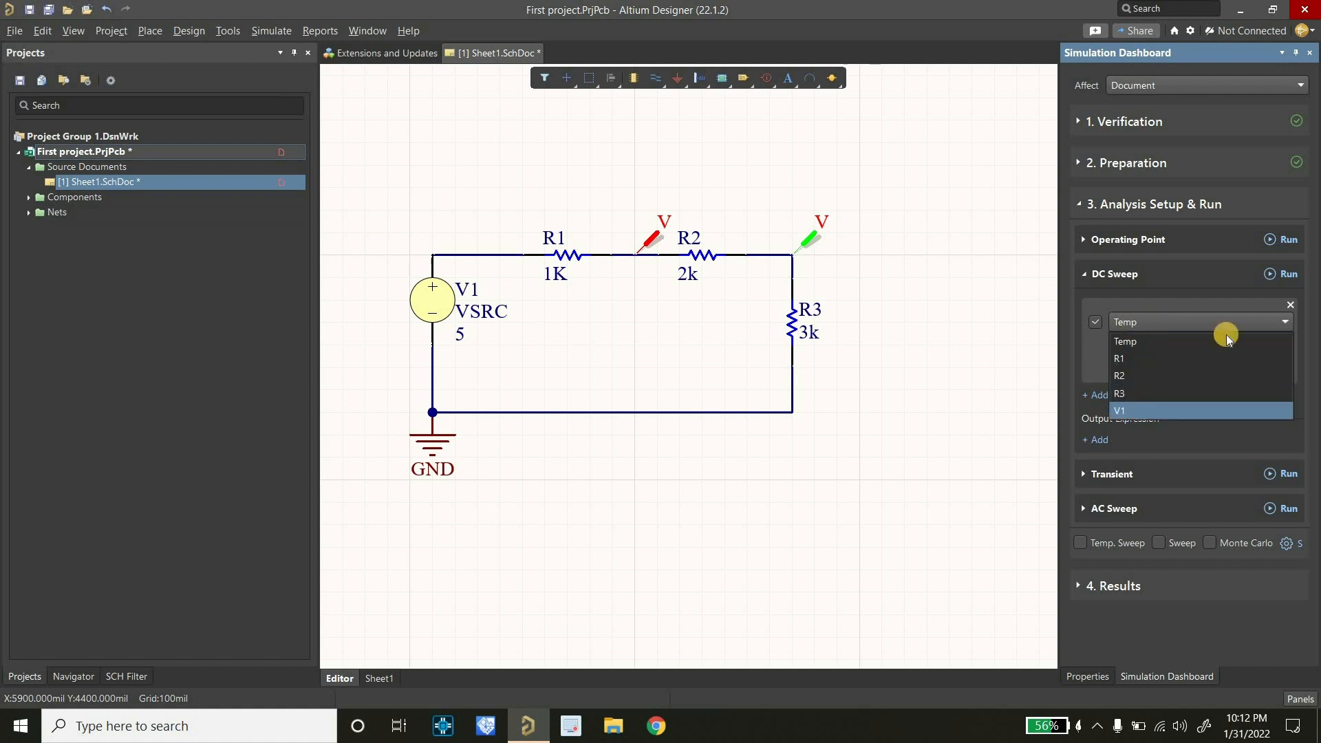
click(1145, 360)
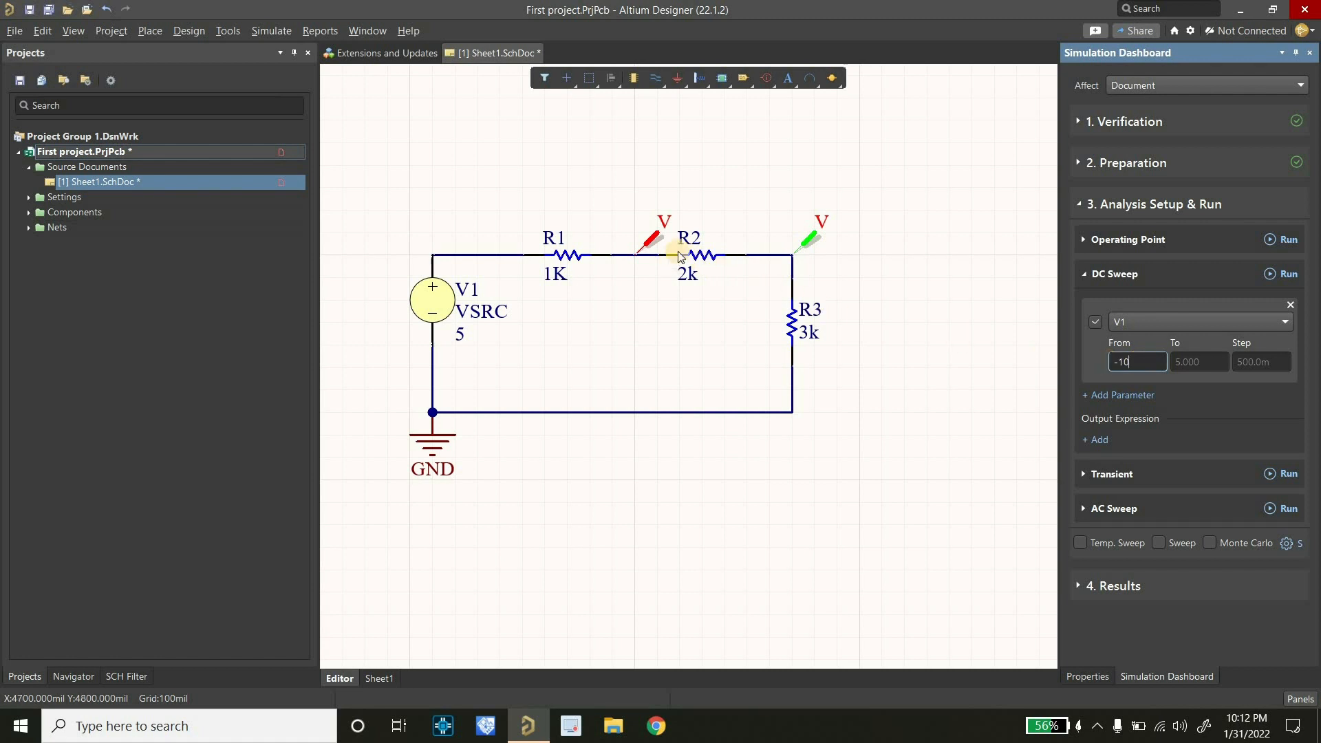
click(1201, 361)
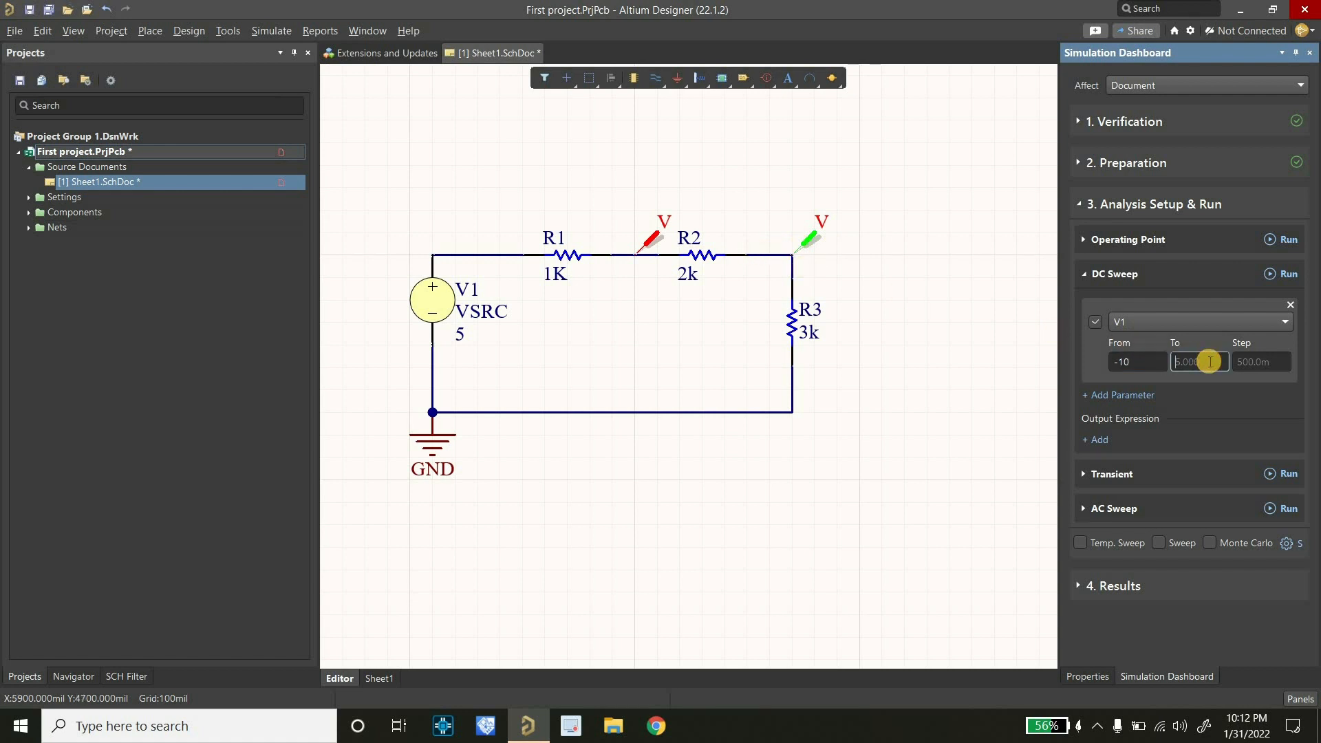
text(10)
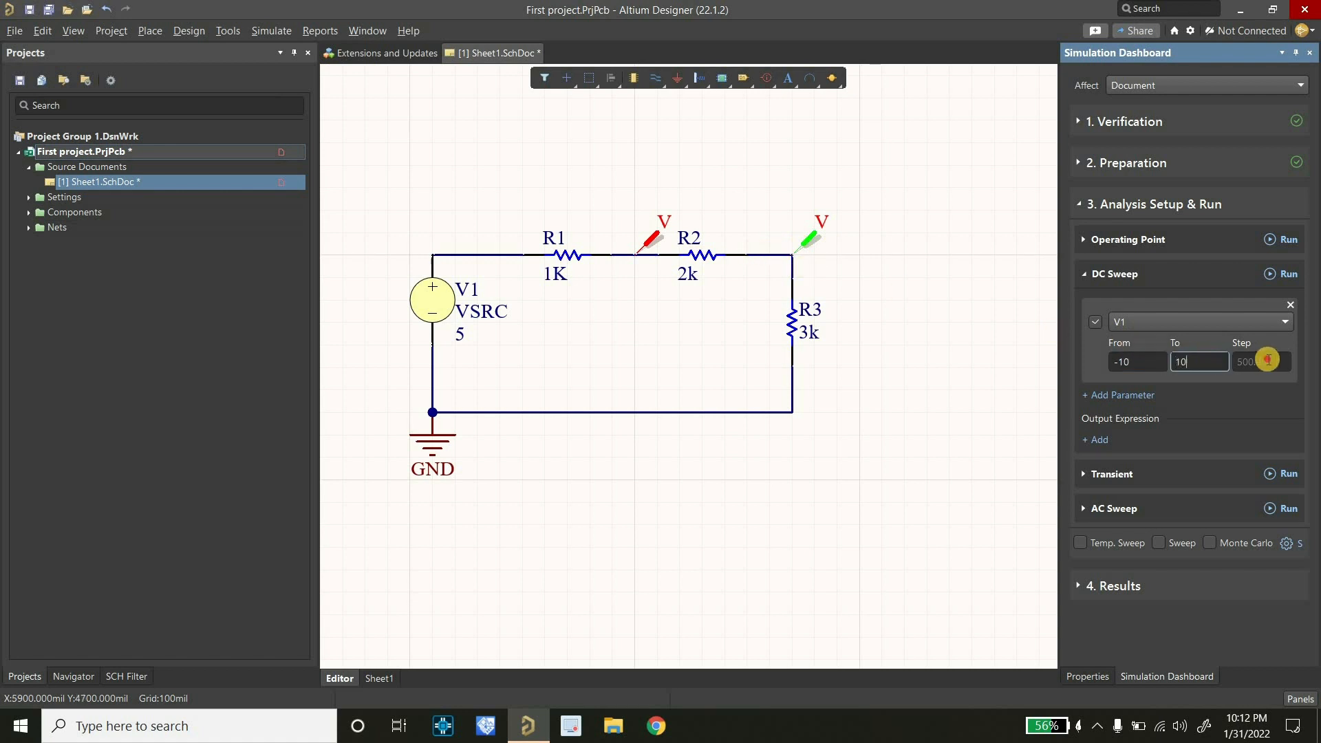
click(1264, 360)
text(0.1)
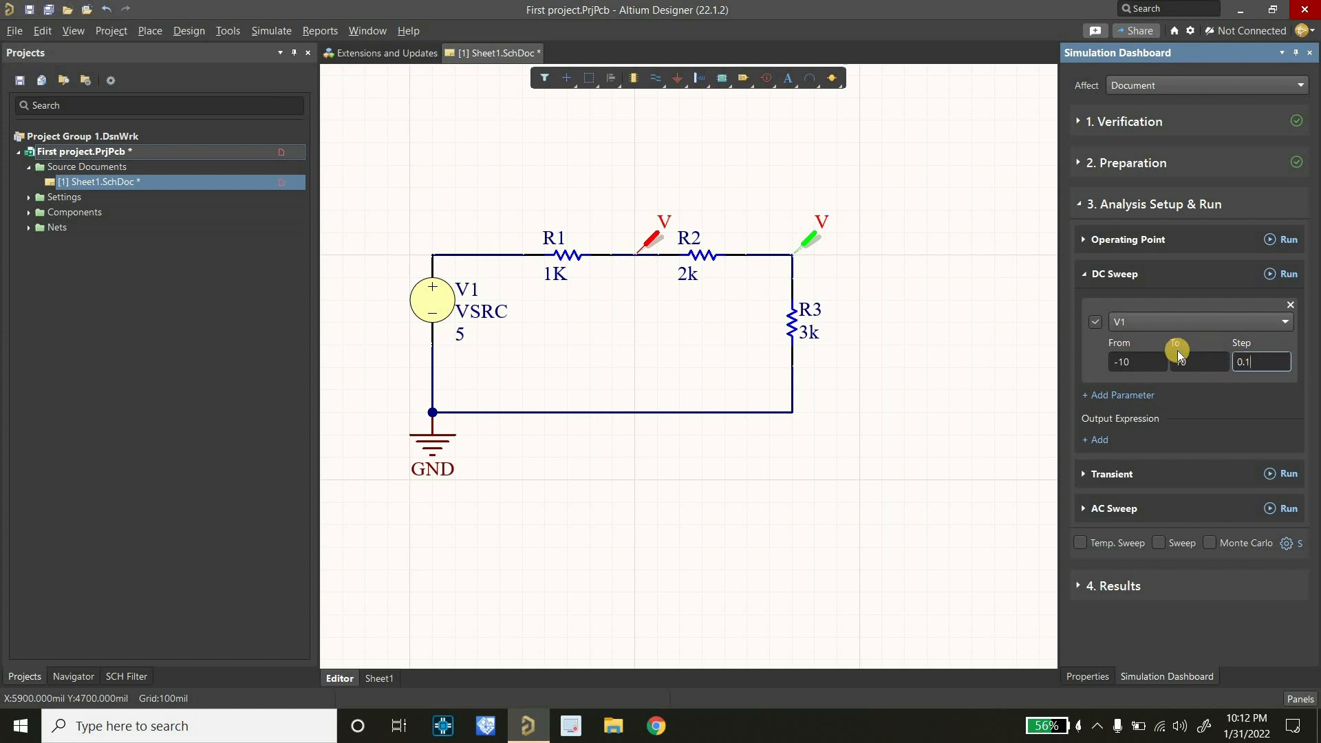
click(1151, 318)
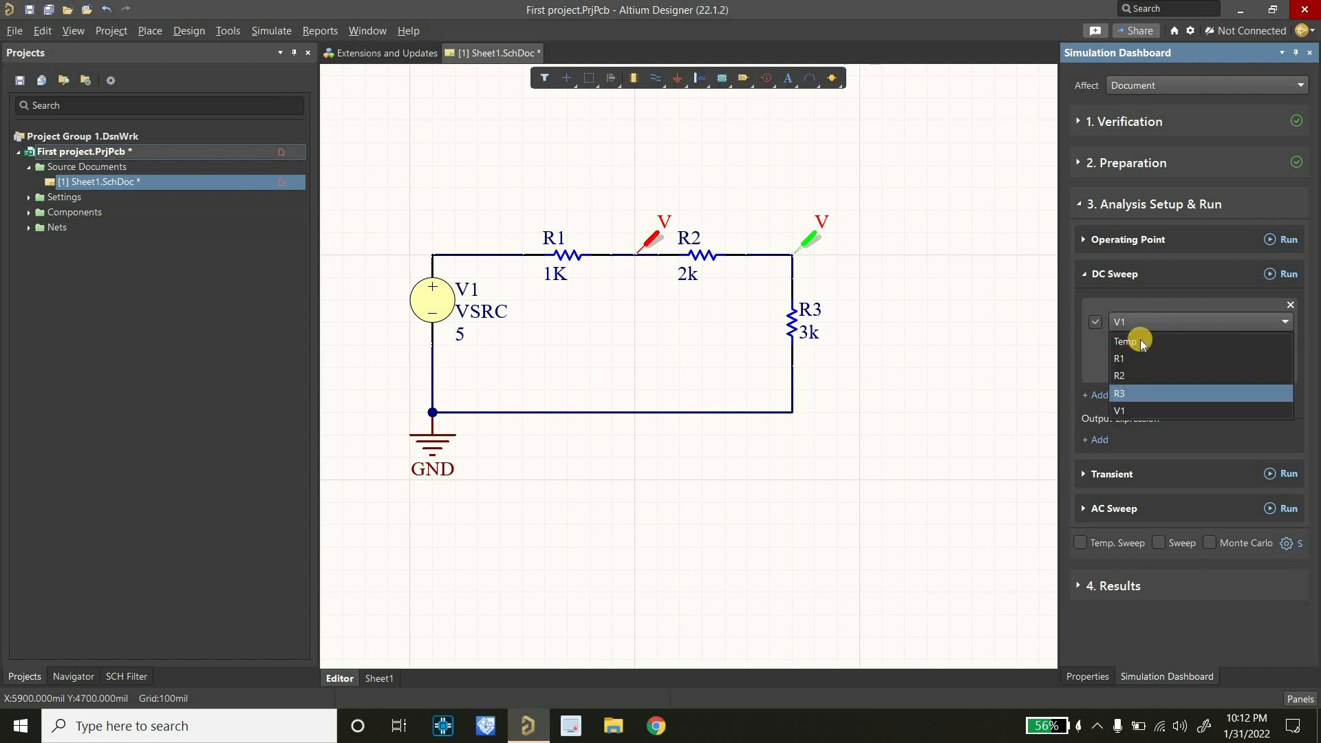
click(1145, 410)
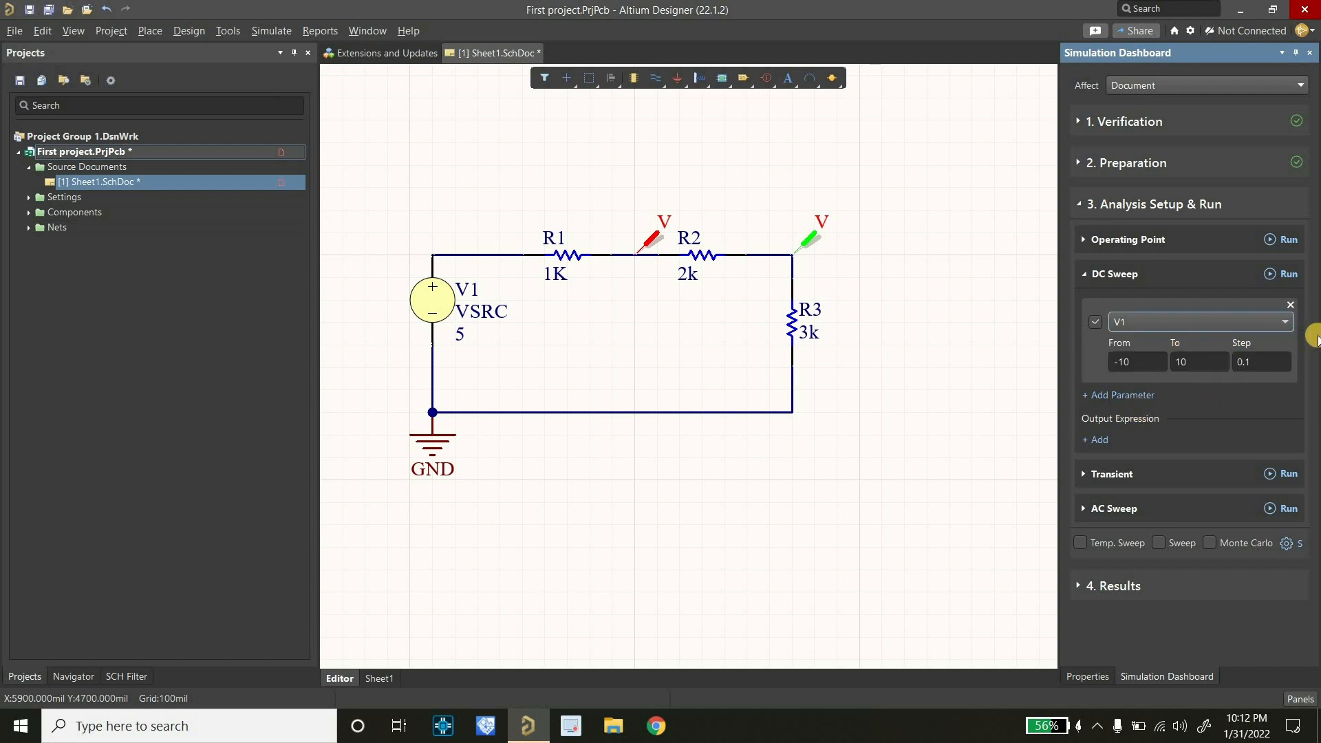
Run the DC Sweep analysis and dismiss the simulation messages to show the resulting plot.
click(1121, 363)
click(1287, 275)
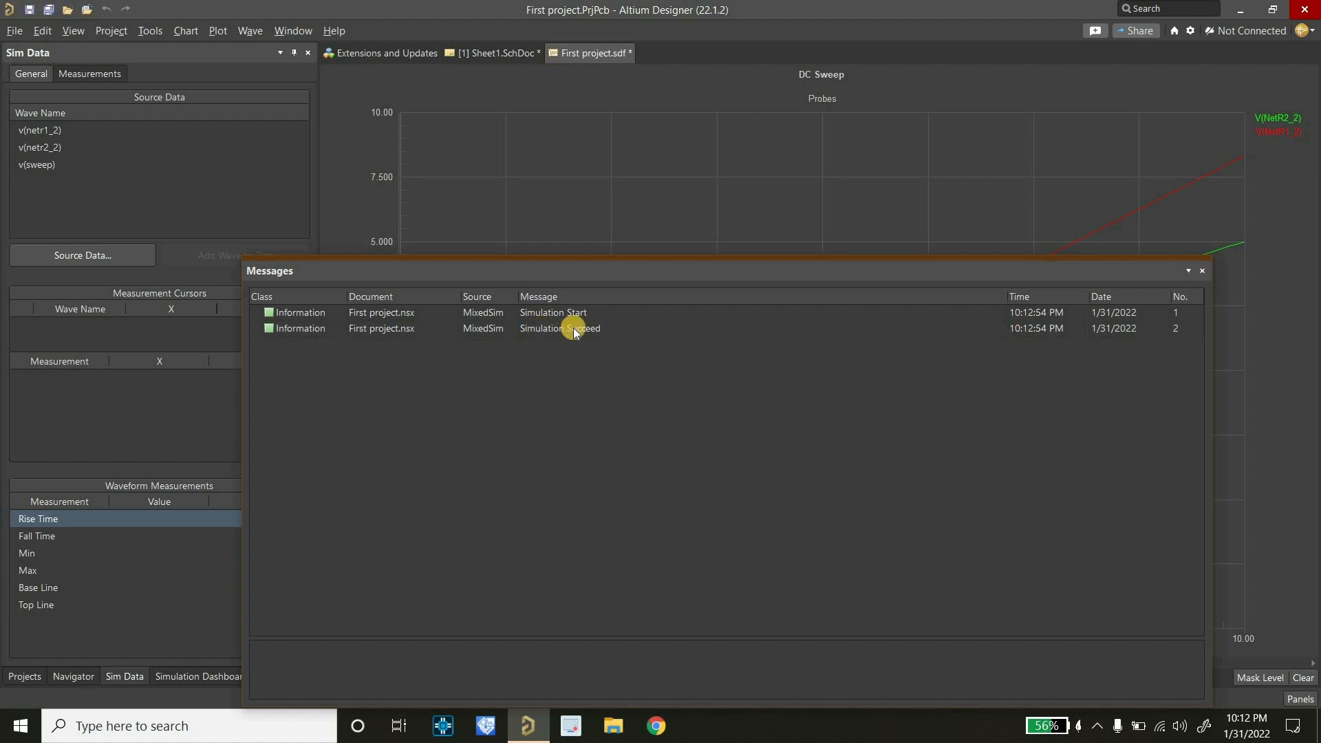
click(1205, 271)
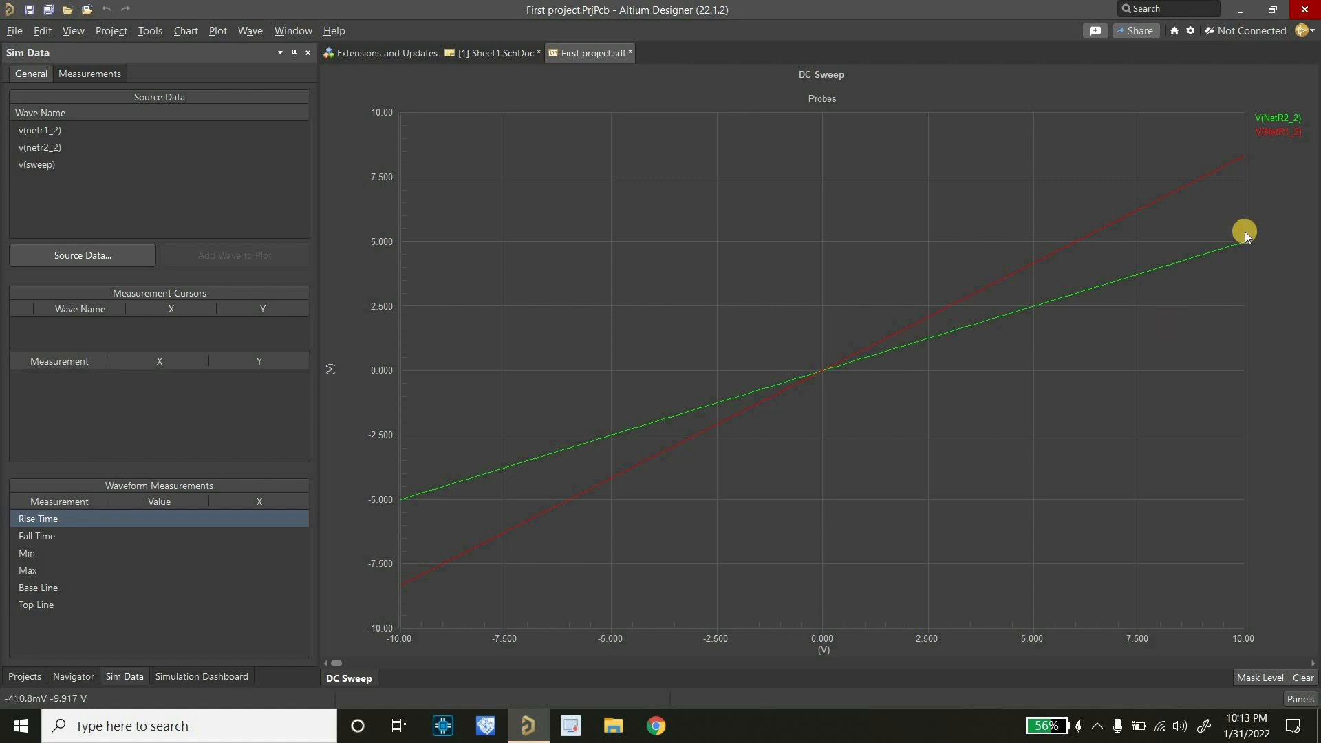
Add measurement cursor A to the V(NetR2_2) waveform and move it to about 5.2 V on the sweep axis.
click(1277, 121)
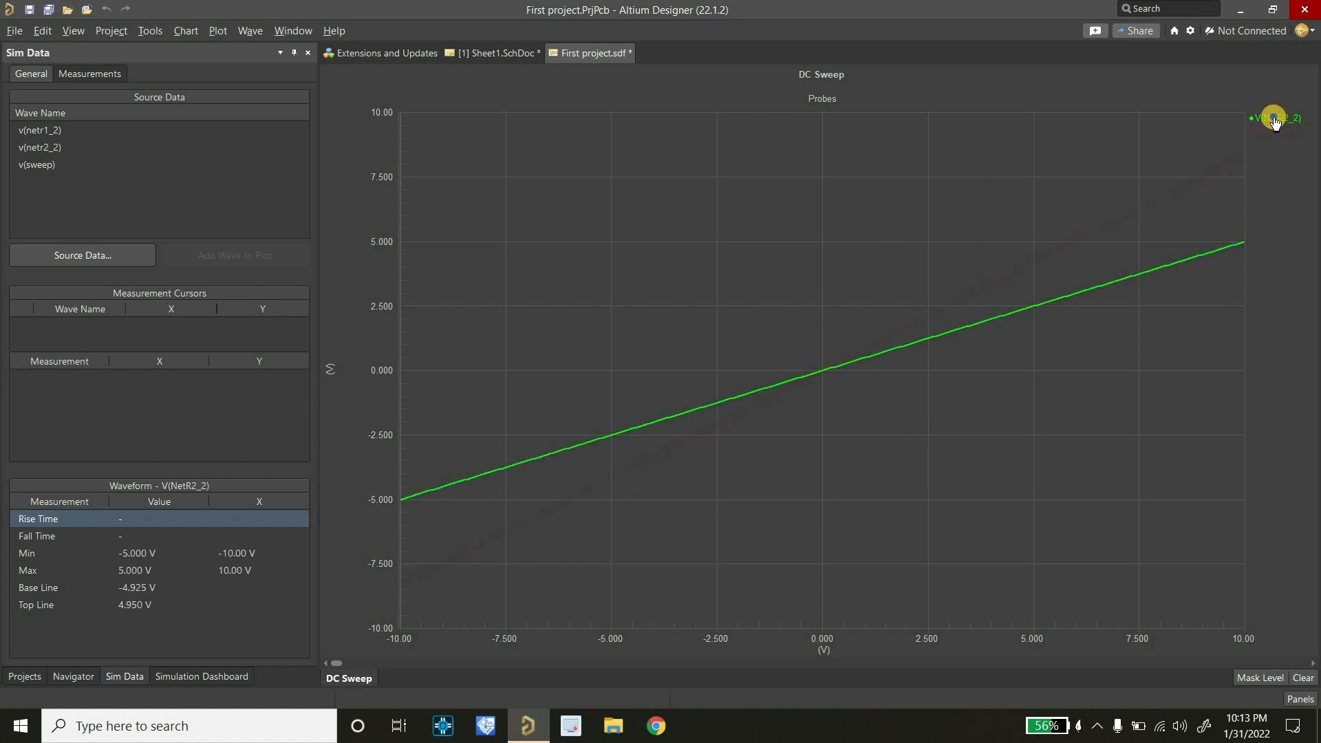
right_click(1274, 118)
click(1225, 134)
mouse_move(825, 122)
mouse_down()
mouse_move(1147, 115)
mouse_move(696, 198)
mouse_move(823, 187)
mouse_up()
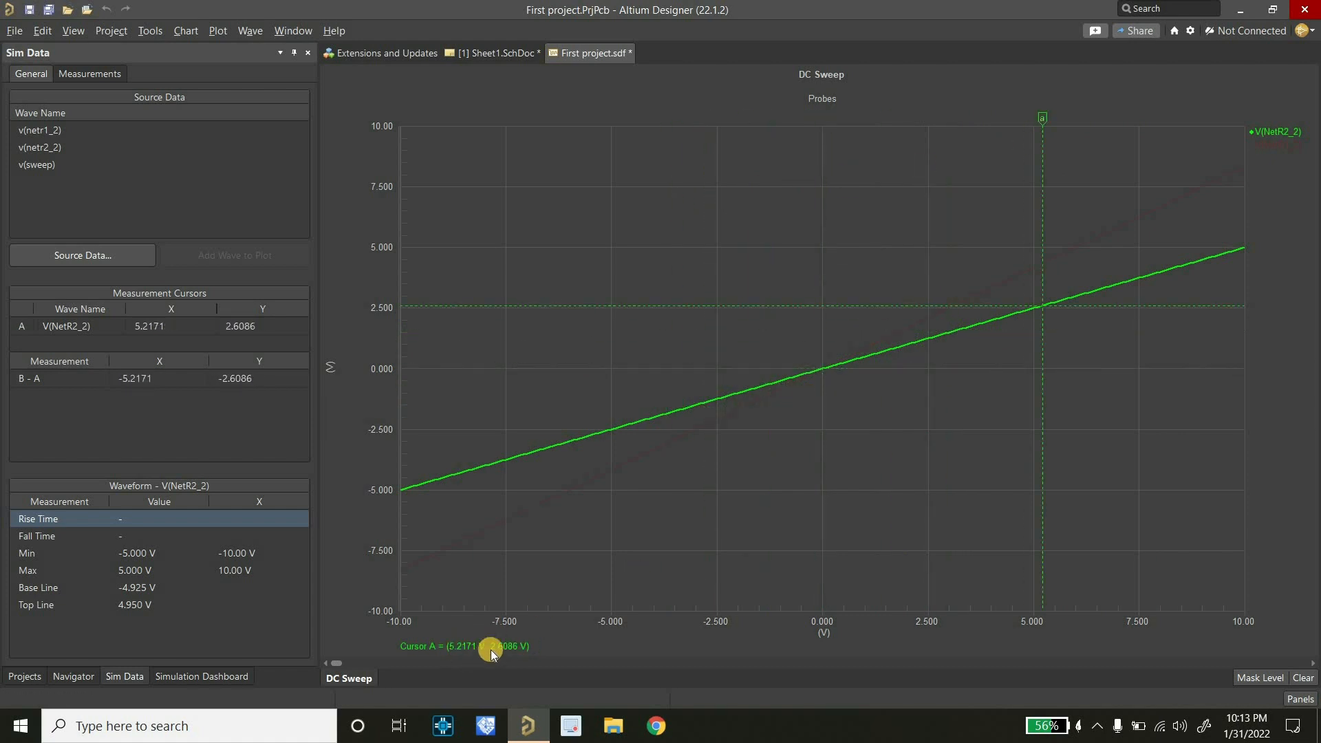
Add measurement cursor B to the V(NetR1_2) waveform and move it to about -3.5 V on the sweep axis.
click(1275, 145)
right_click(1273, 142)
click(1264, 173)
mouse_move(824, 115)
mouse_down()
mouse_move(672, 153)
mouse_move(971, 126)
mouse_move(677, 224)
mouse_up()
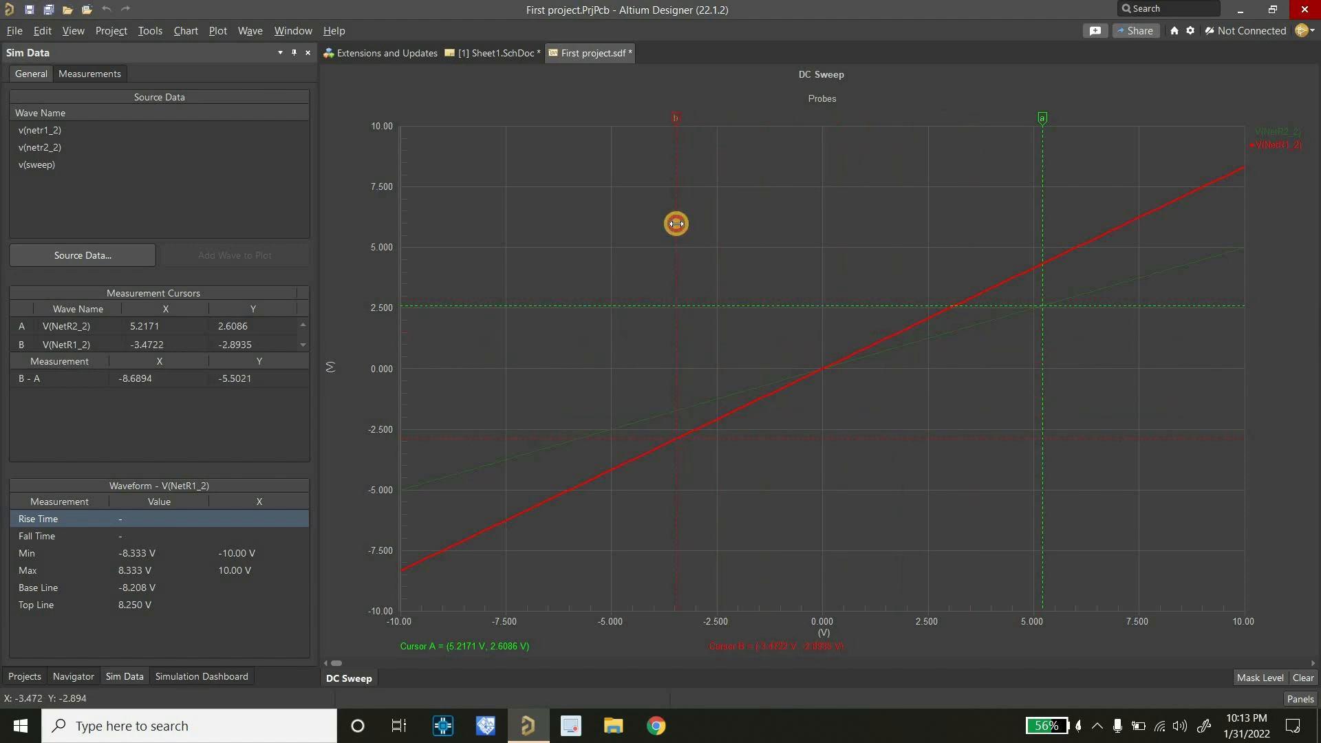
Move measurement cursor B on the V(NetR1_2) waveform to about 4.4 V on the sweep axis.
drag(737, 218, 1003, 135)
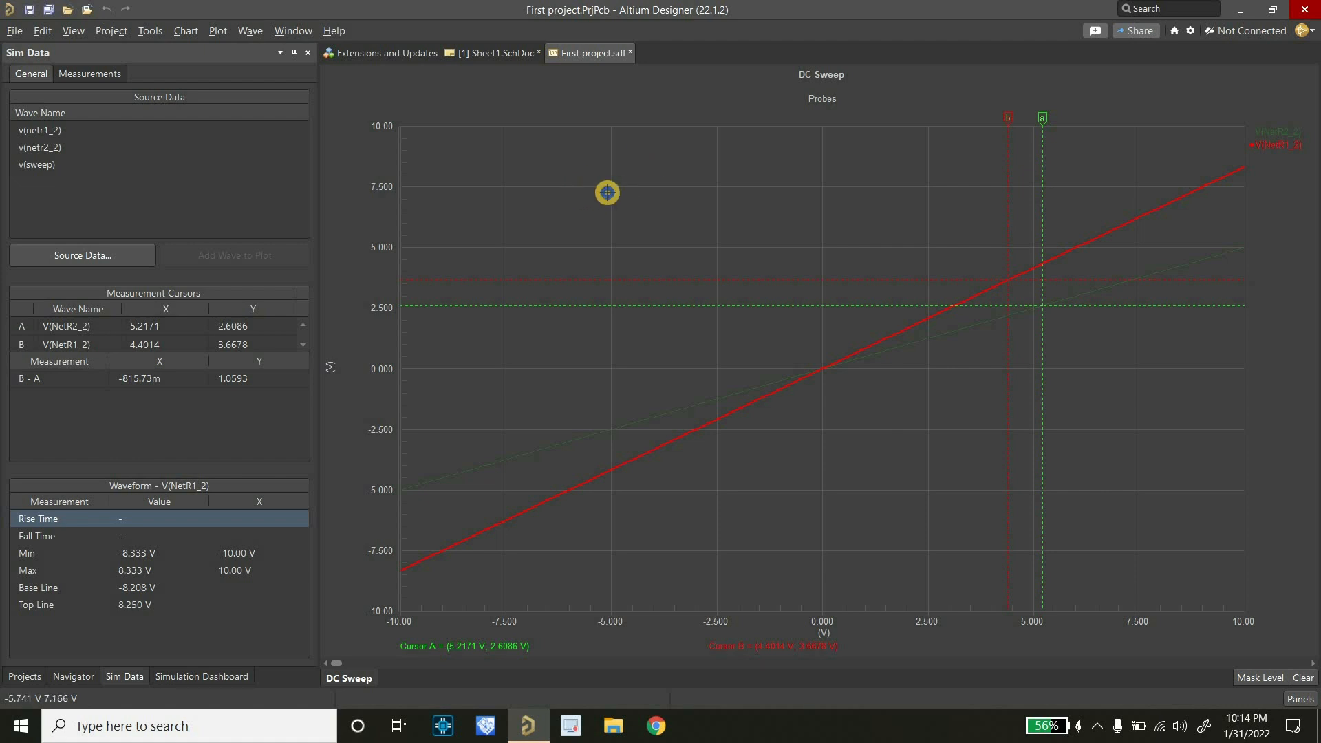
Start a new plot titled "Log of Vout" with X, Y and minor grid lines shown as solid lines.
right_click(608, 194)
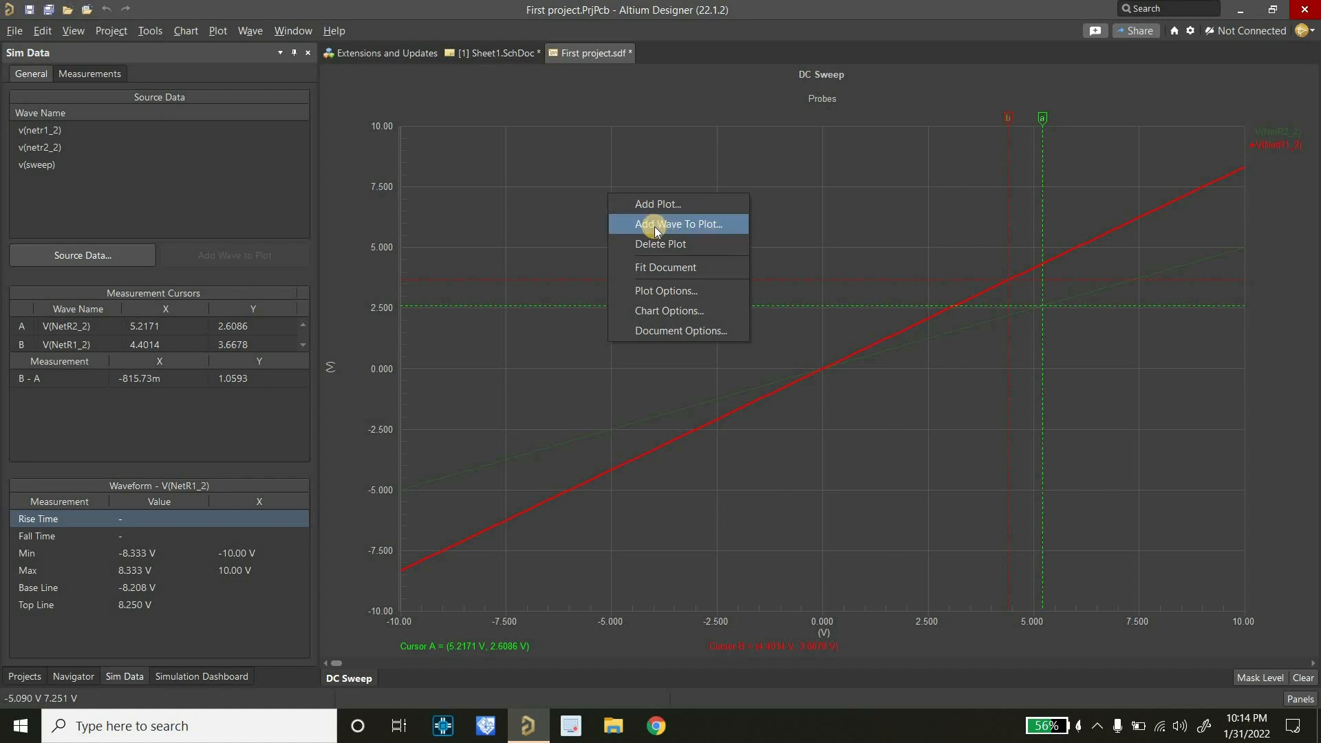
click(693, 208)
click(661, 359)
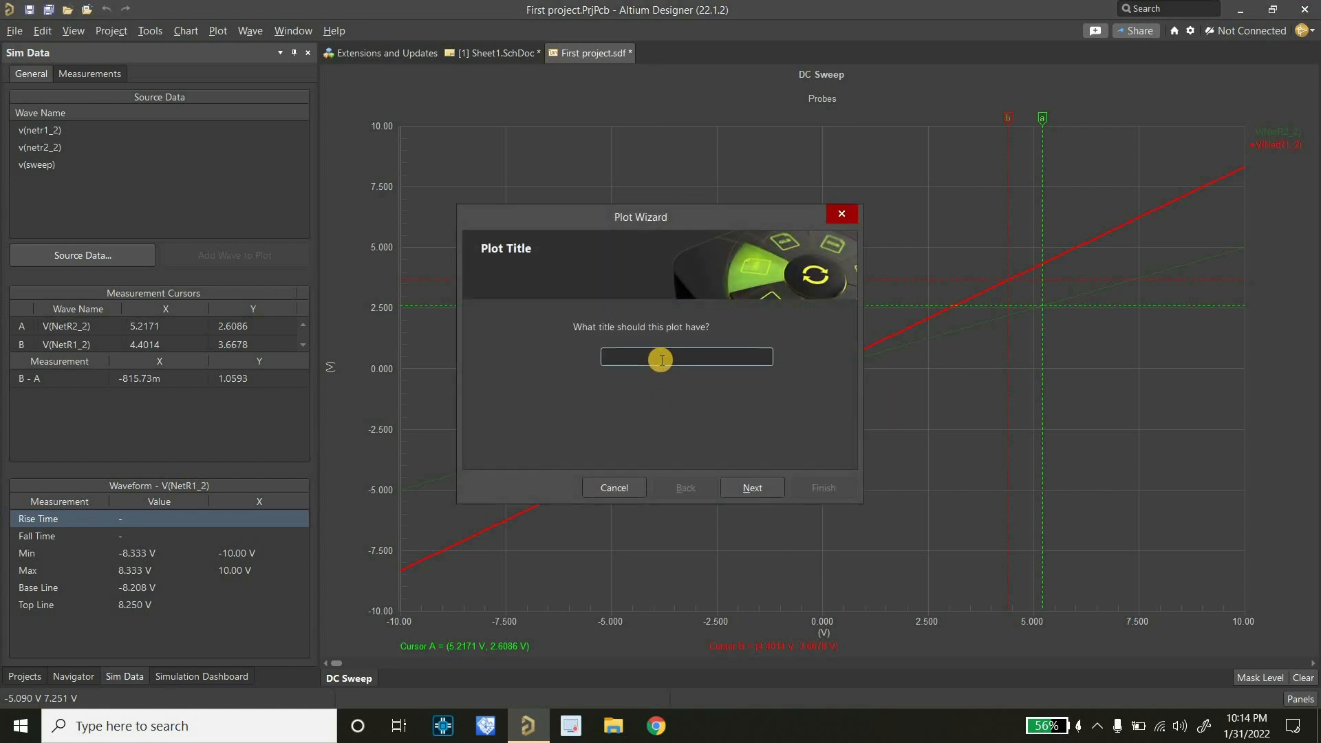
text(Log of)
text(Vout)
click(744, 488)
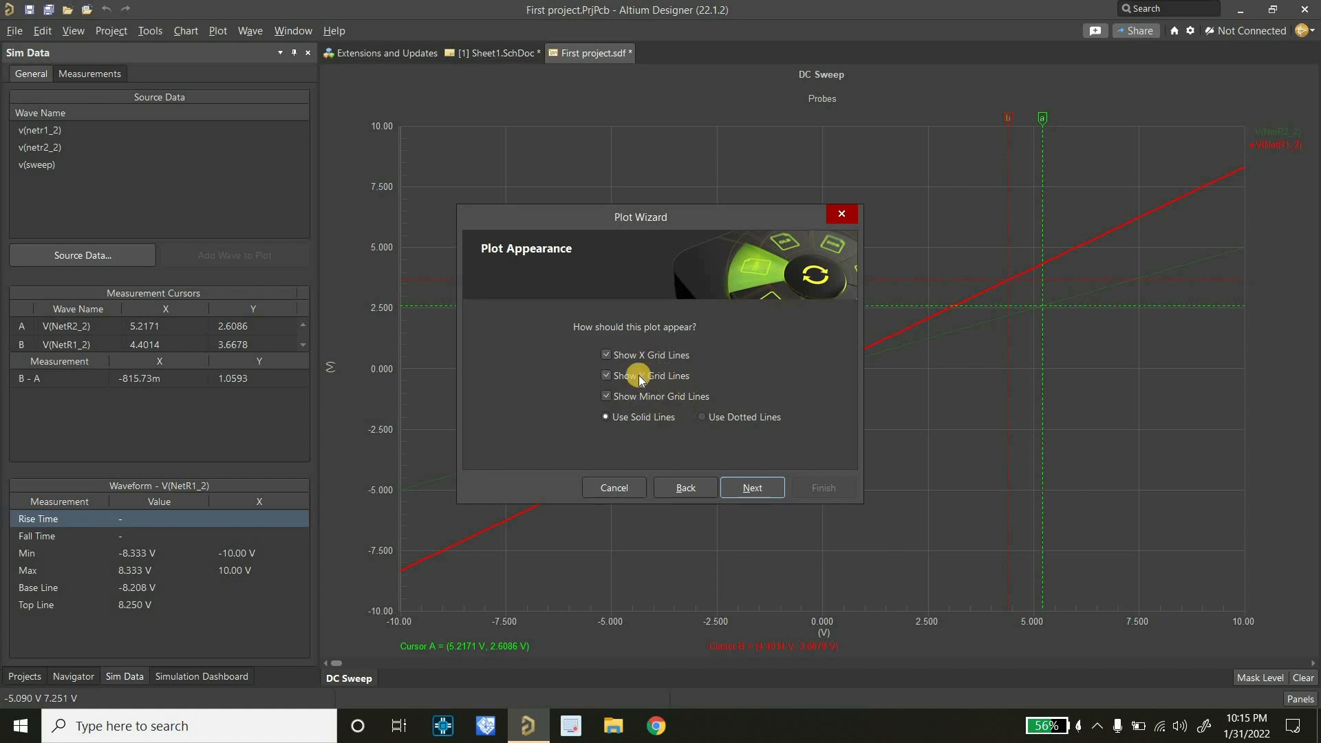
click(741, 483)
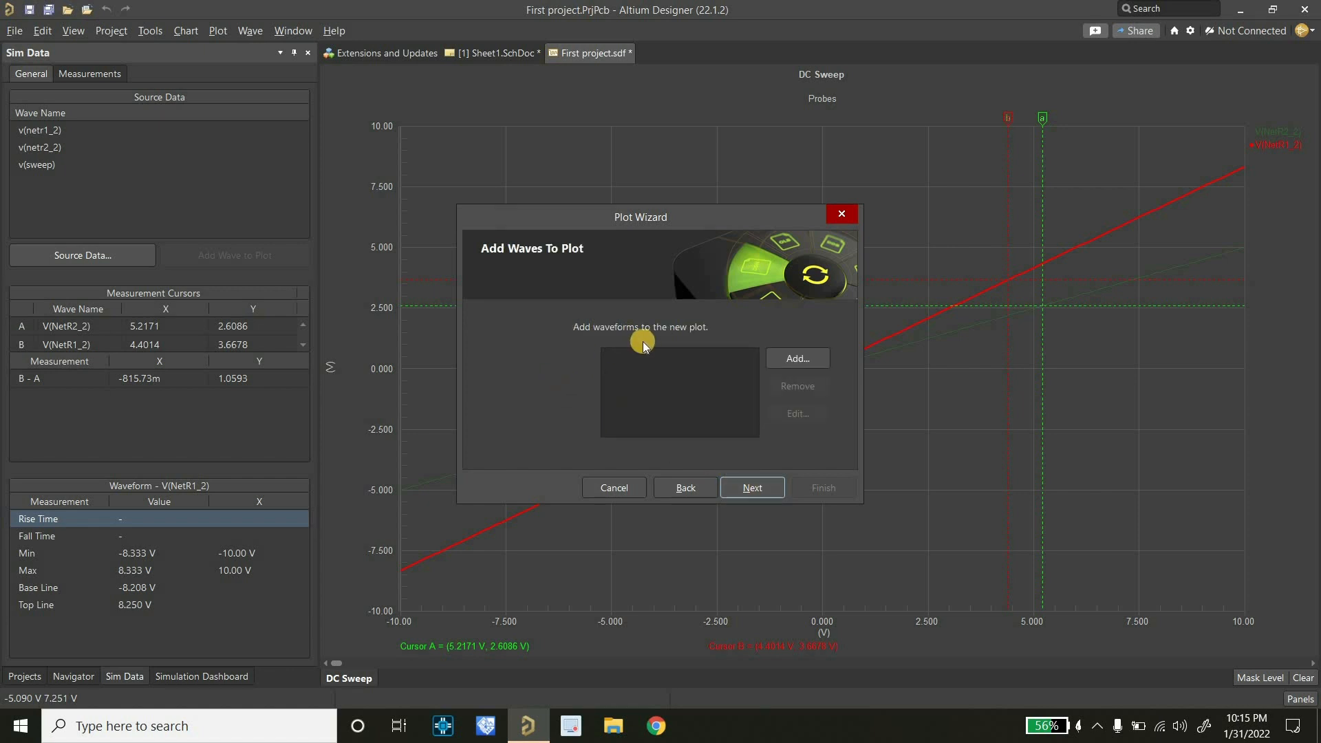
Define a wave for the new plot with the Y expression LOG(v(netr2_2)).
click(787, 357)
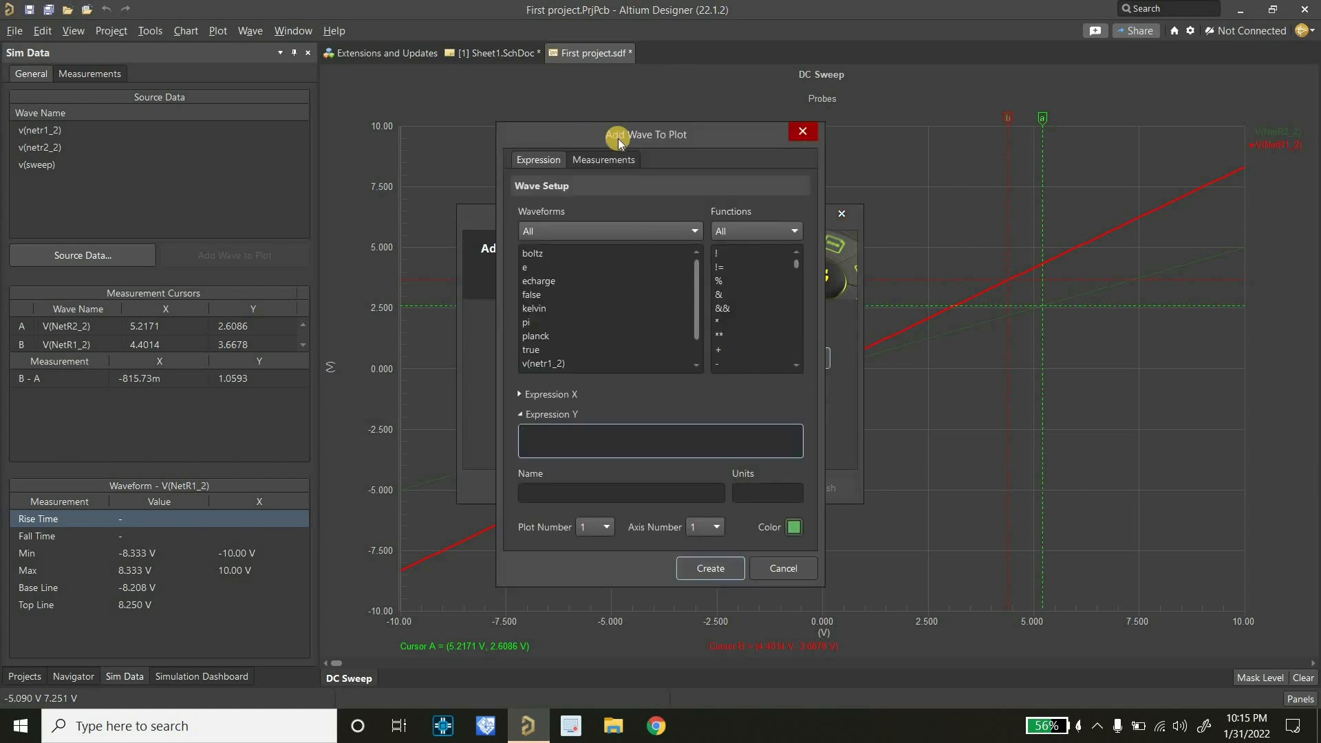
drag(618, 138, 659, 123)
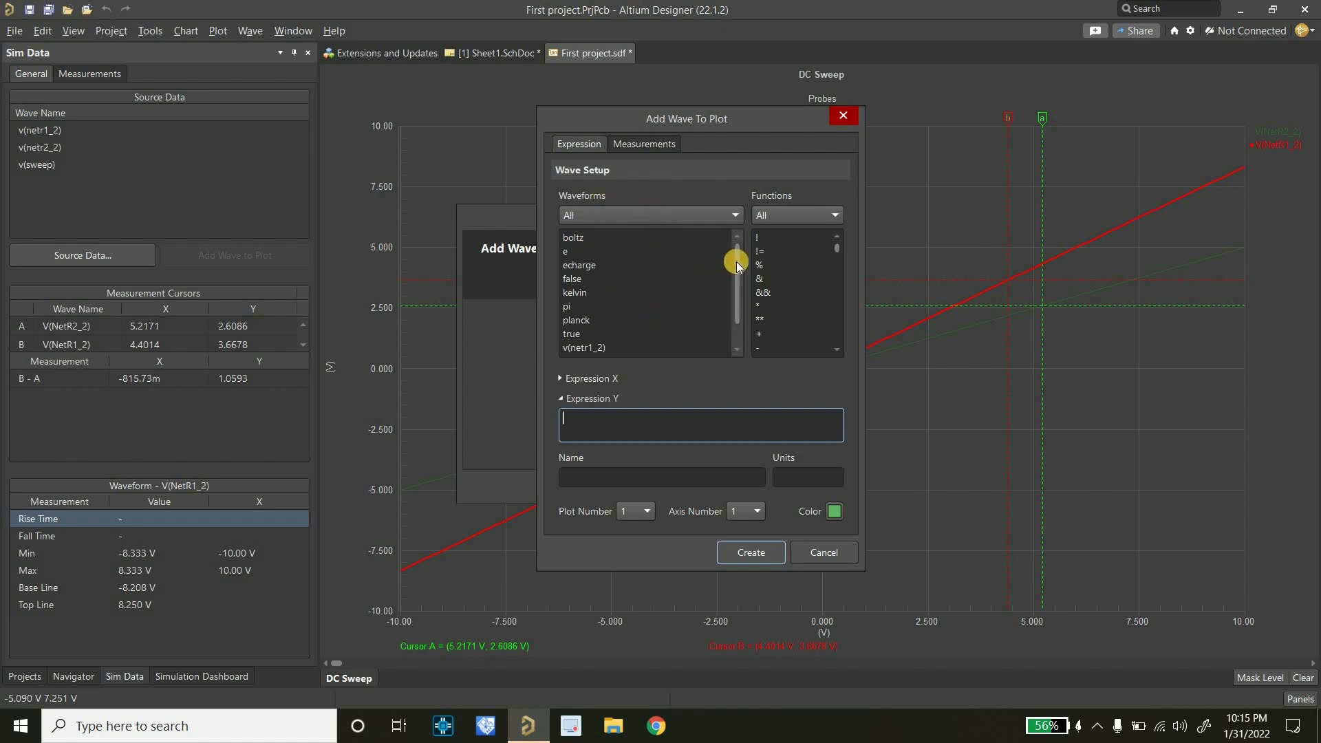
scroll(616, 317, down, 1)
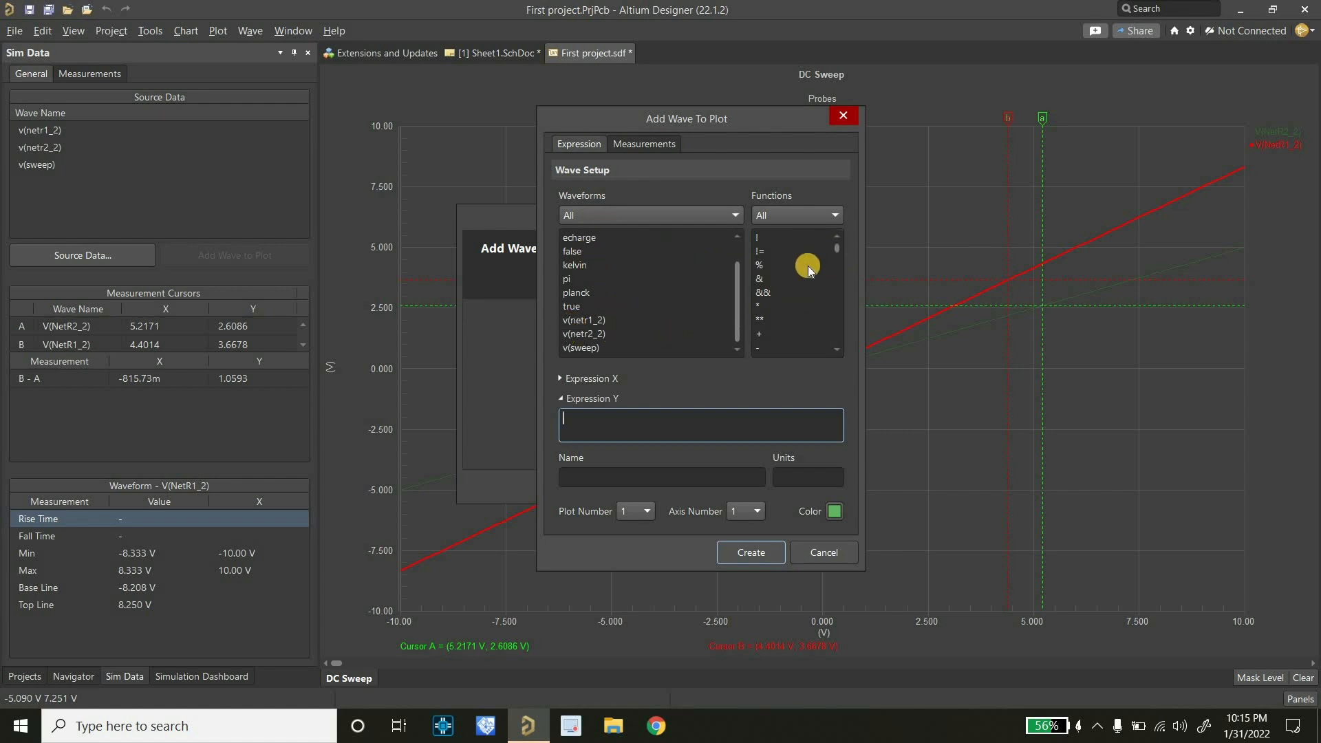
scroll(782, 312, down, 6)
scroll(783, 315, down, 5)
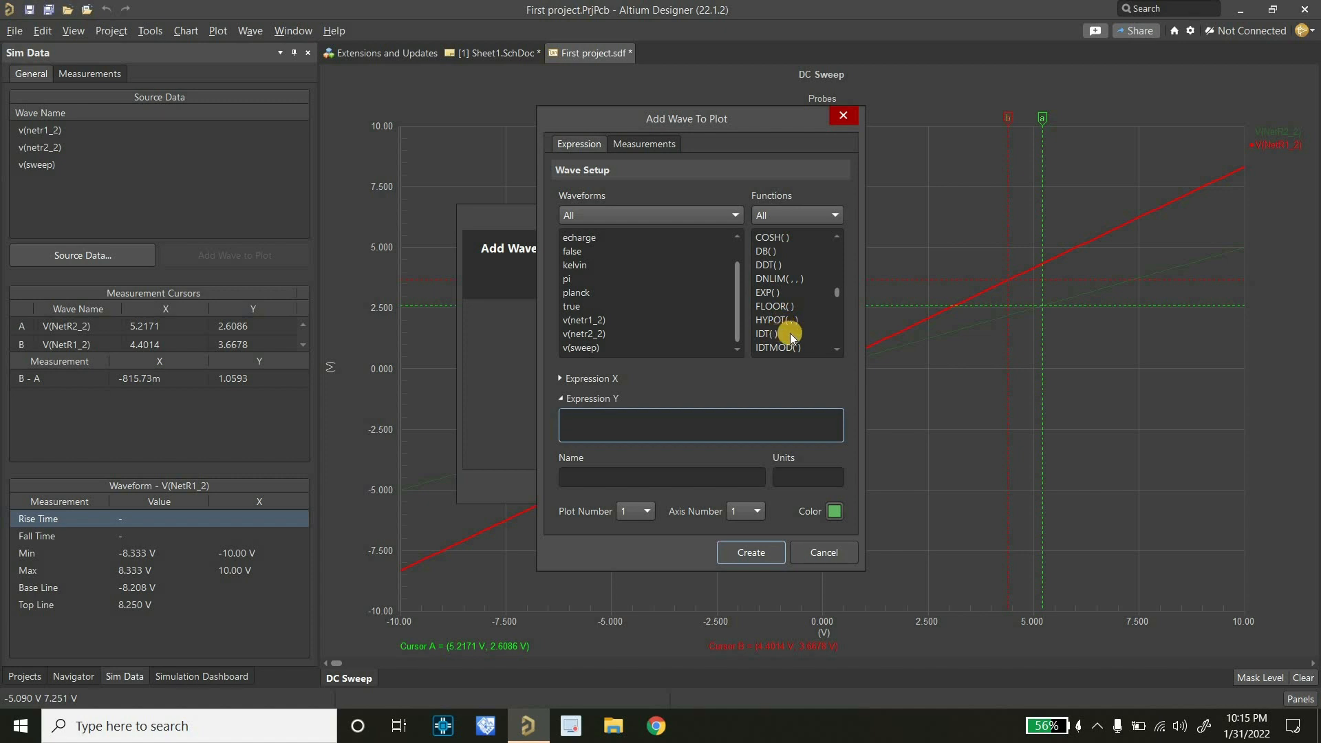
scroll(791, 337, down, 3)
scroll(790, 337, down, 1)
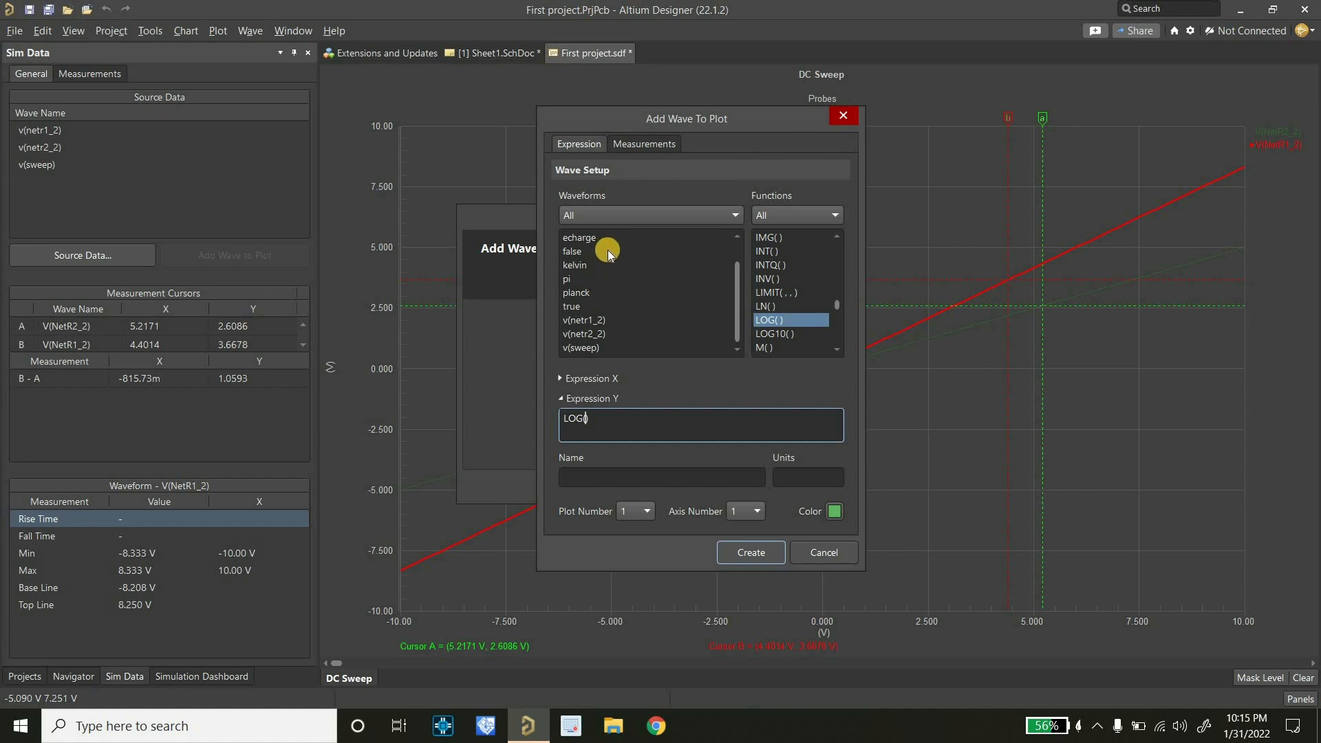
double_click(582, 336)
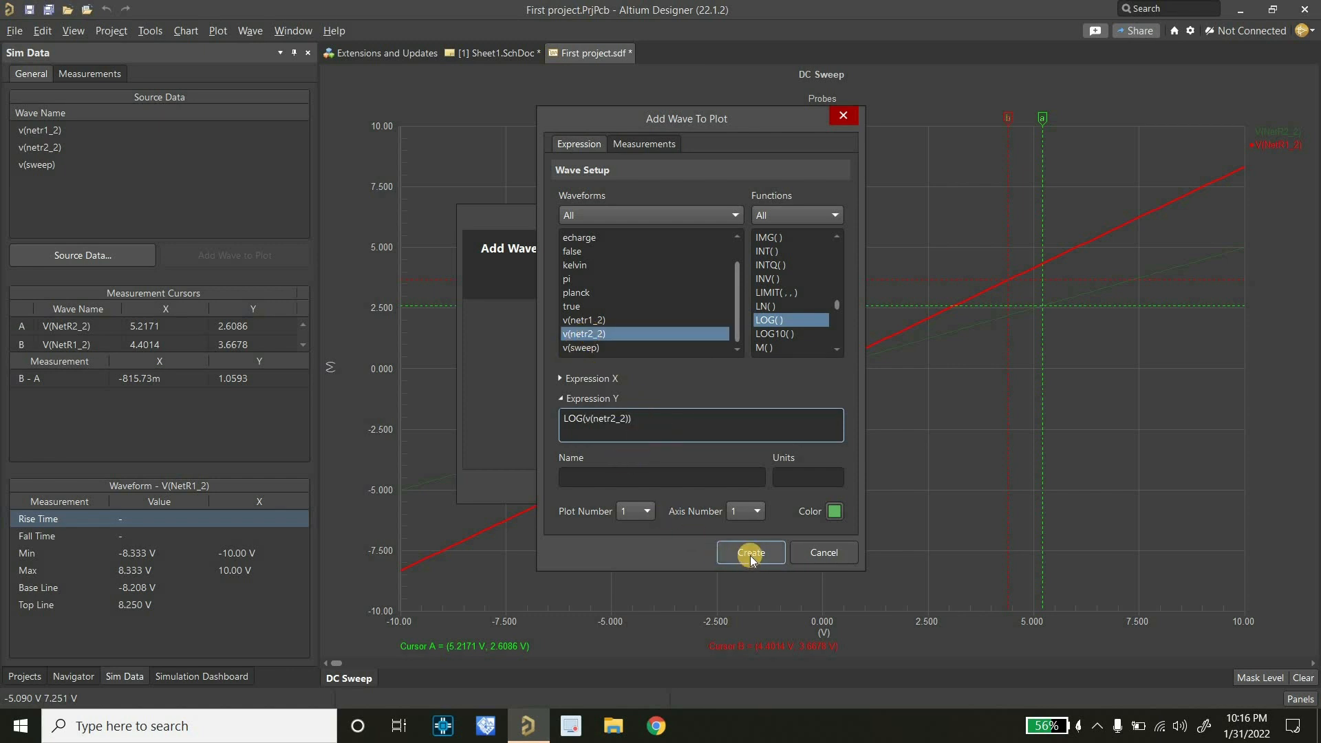
Colour the wave cyan, name it "Log (Vout)", create it and finish adding the new plot.
click(834, 513)
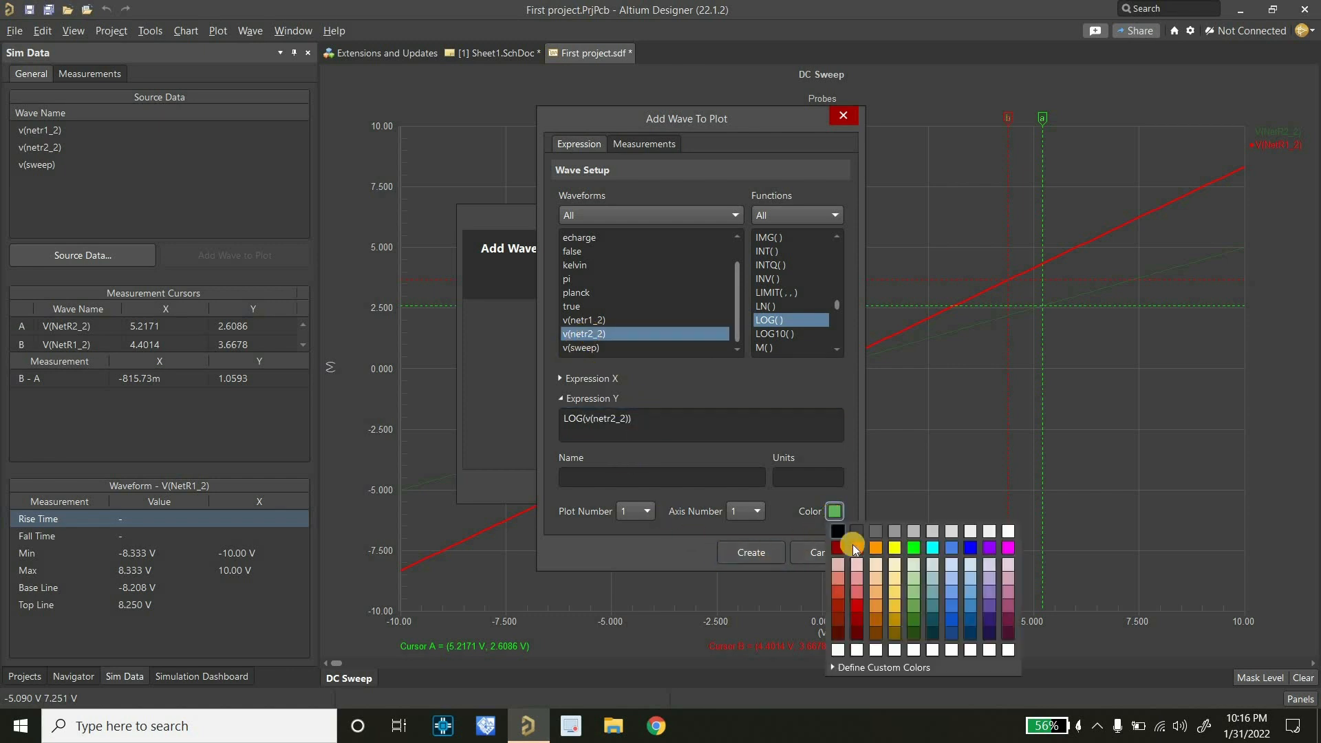
click(932, 551)
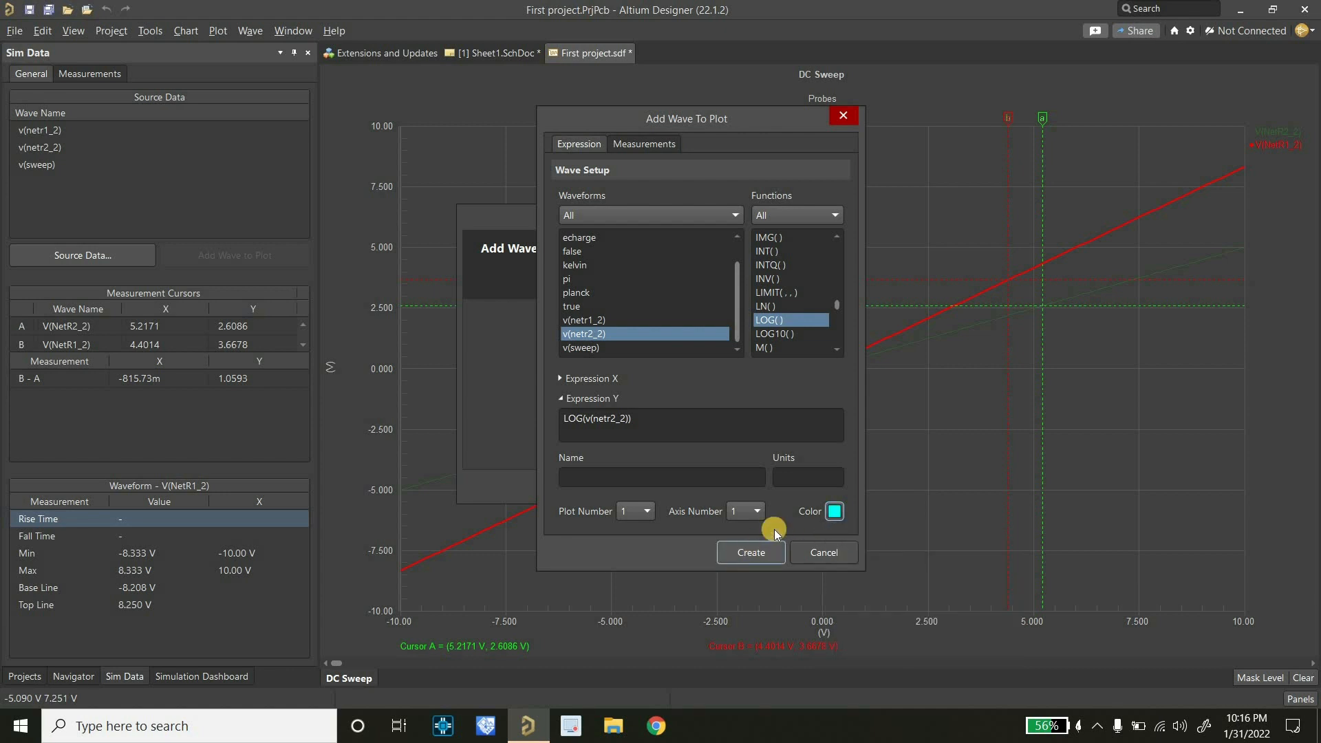
click(624, 477)
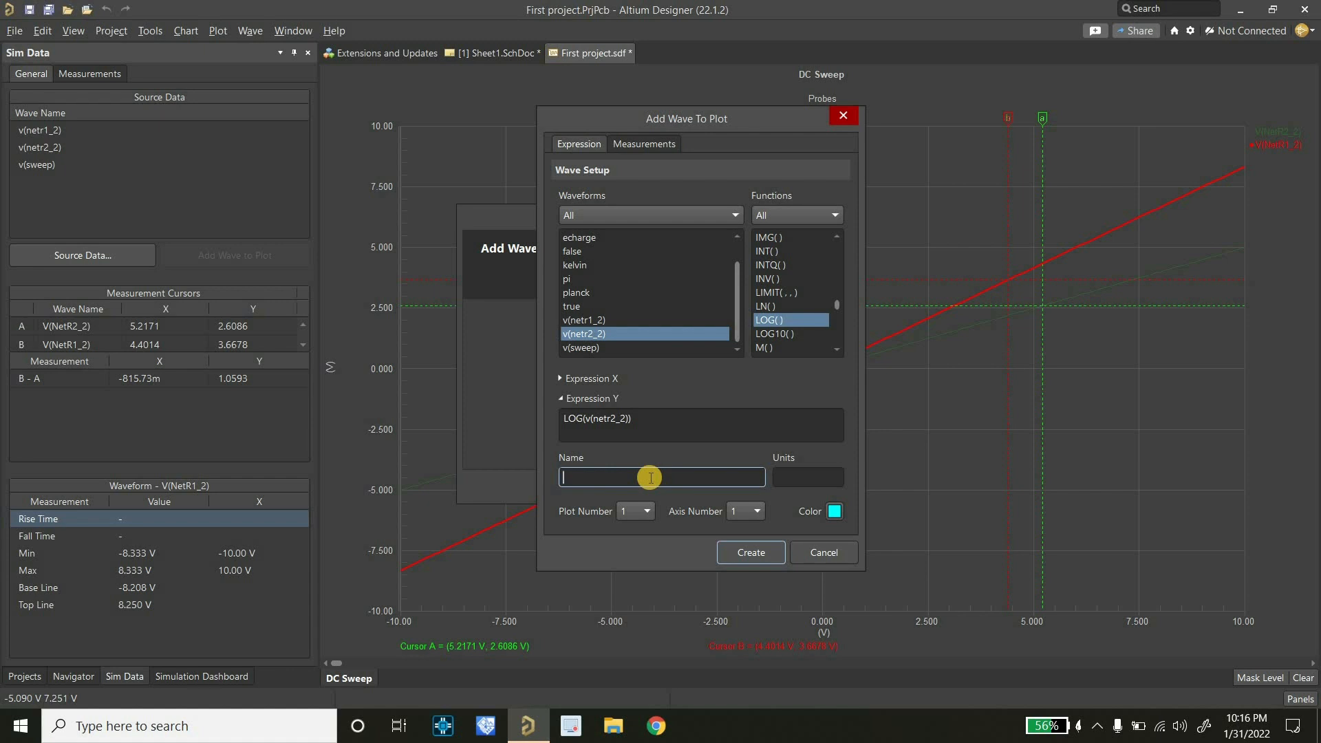
text(Log (Vout))
click(797, 474)
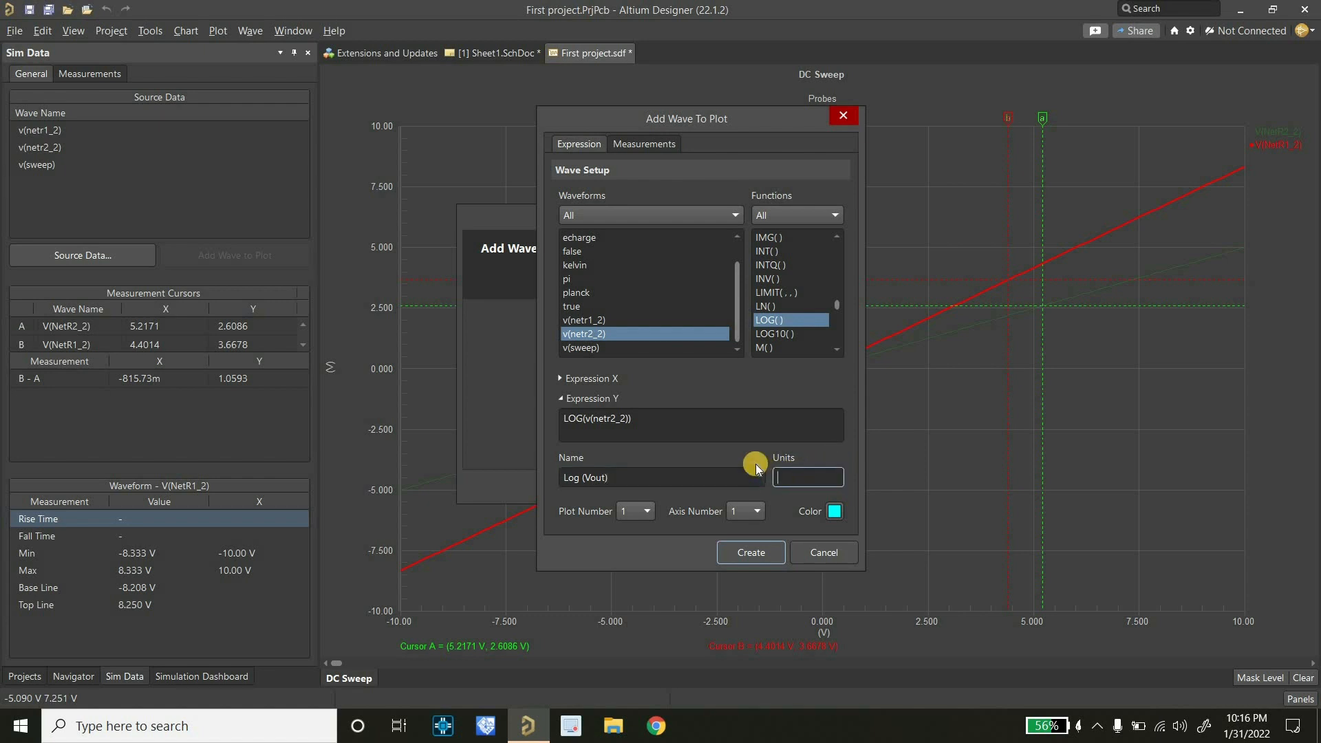
click(766, 554)
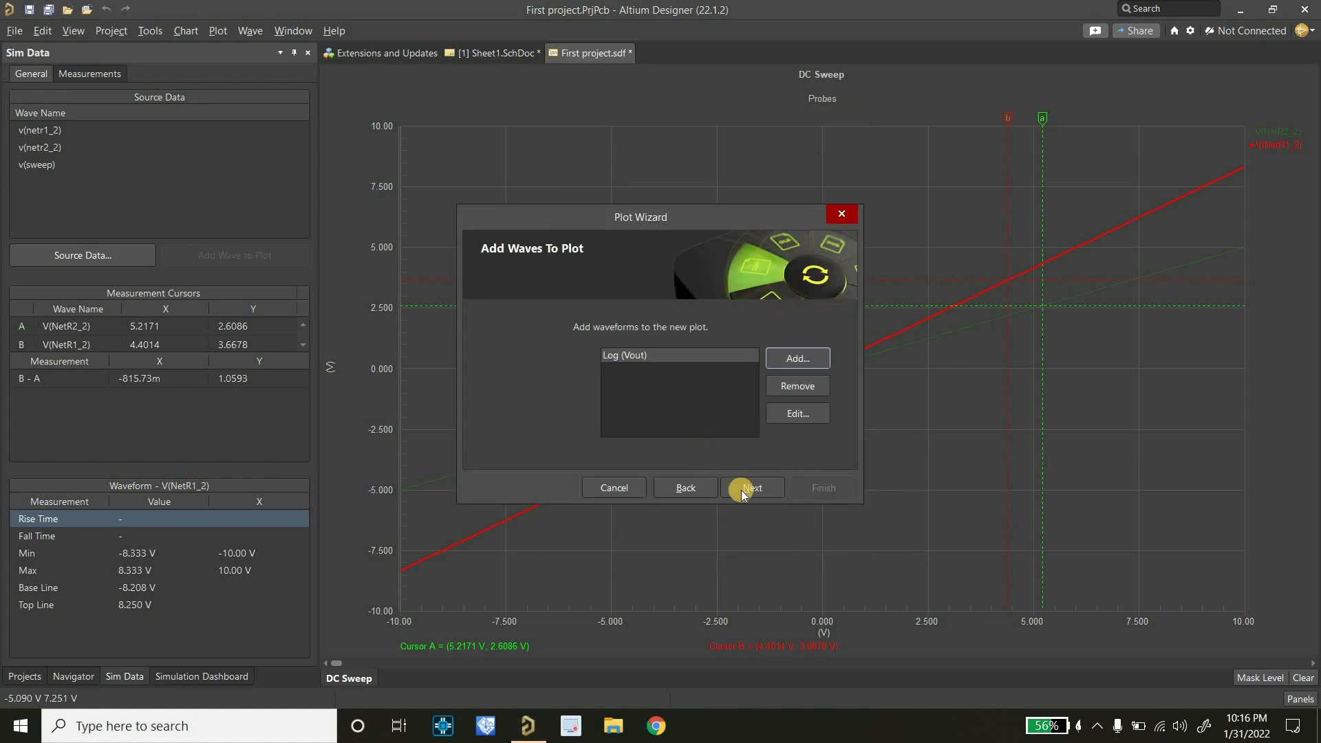
click(741, 490)
click(838, 490)
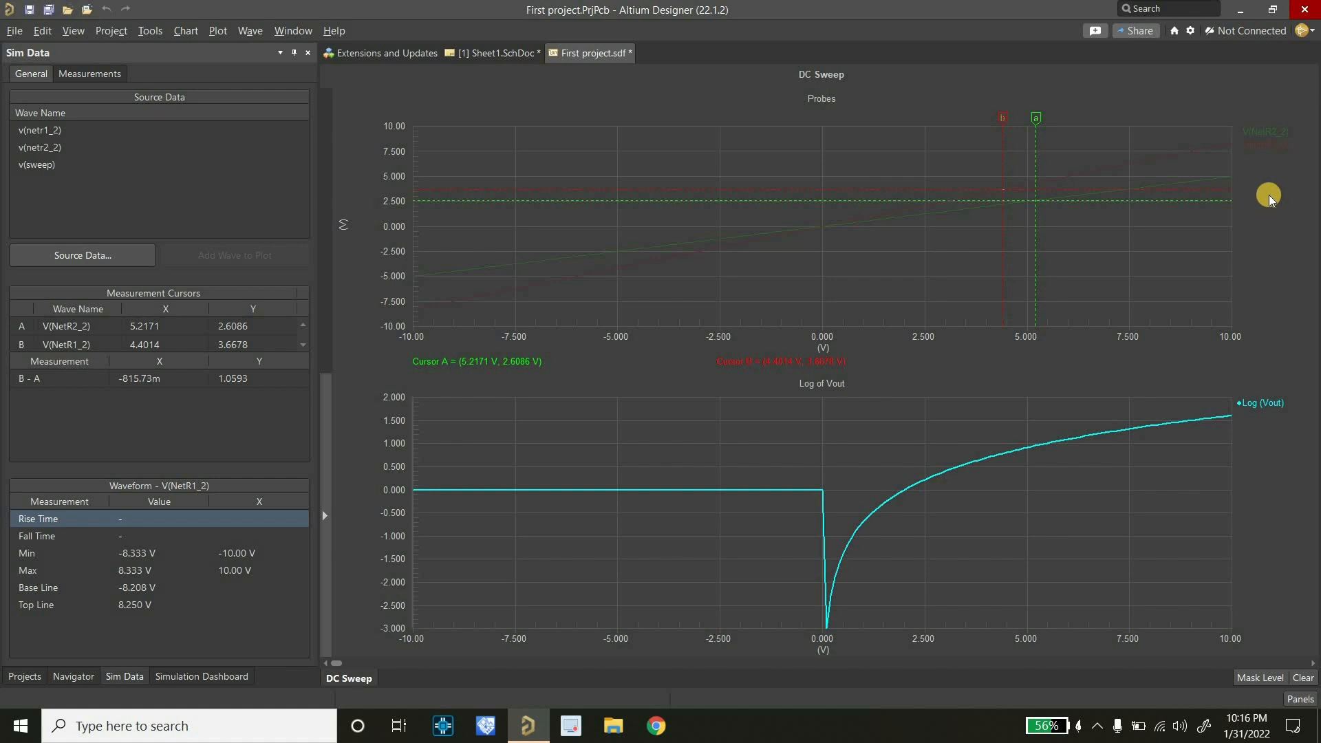
Highlight the V(NetR1_2), Log (Vout) and V(NetR2_2) waveforms in turn and adjust the mask level so unselected waveforms are dimmed less.
click(1267, 147)
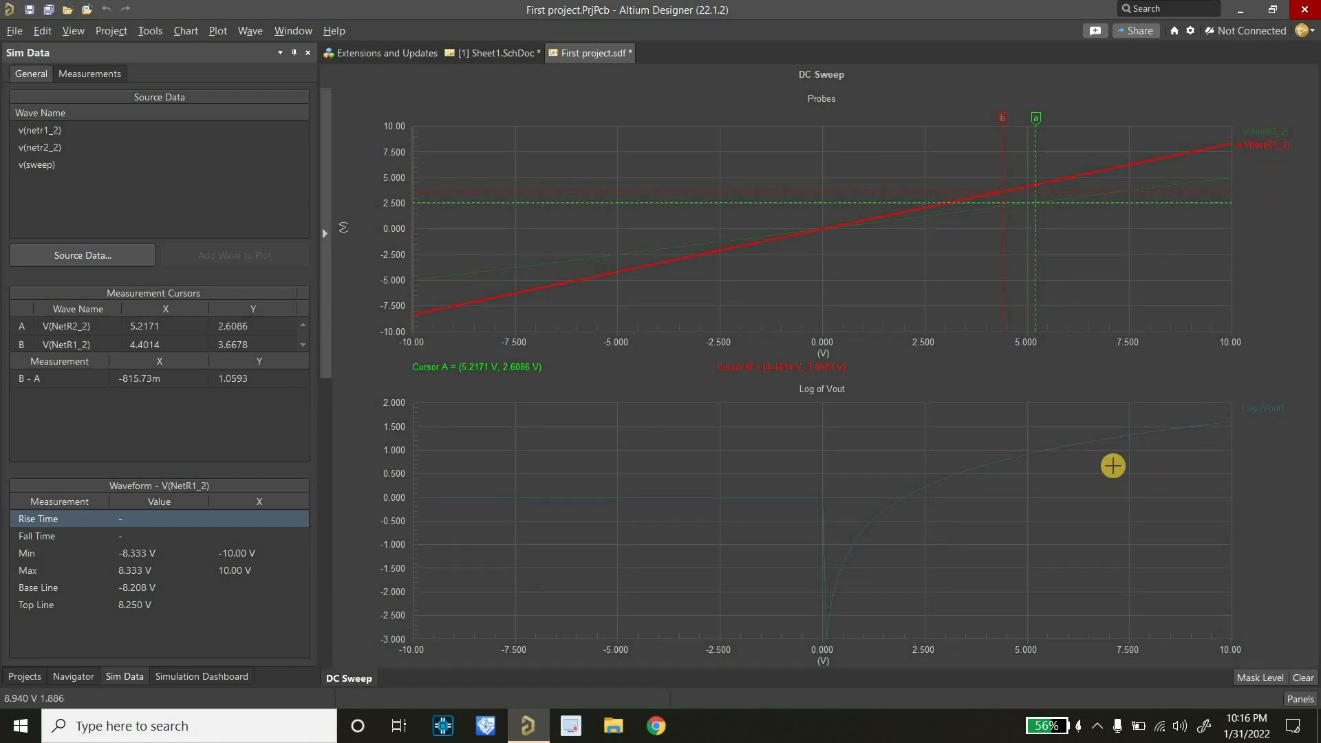
click(1258, 405)
click(1256, 138)
click(1261, 674)
drag(1222, 625, 1223, 547)
click(1288, 204)
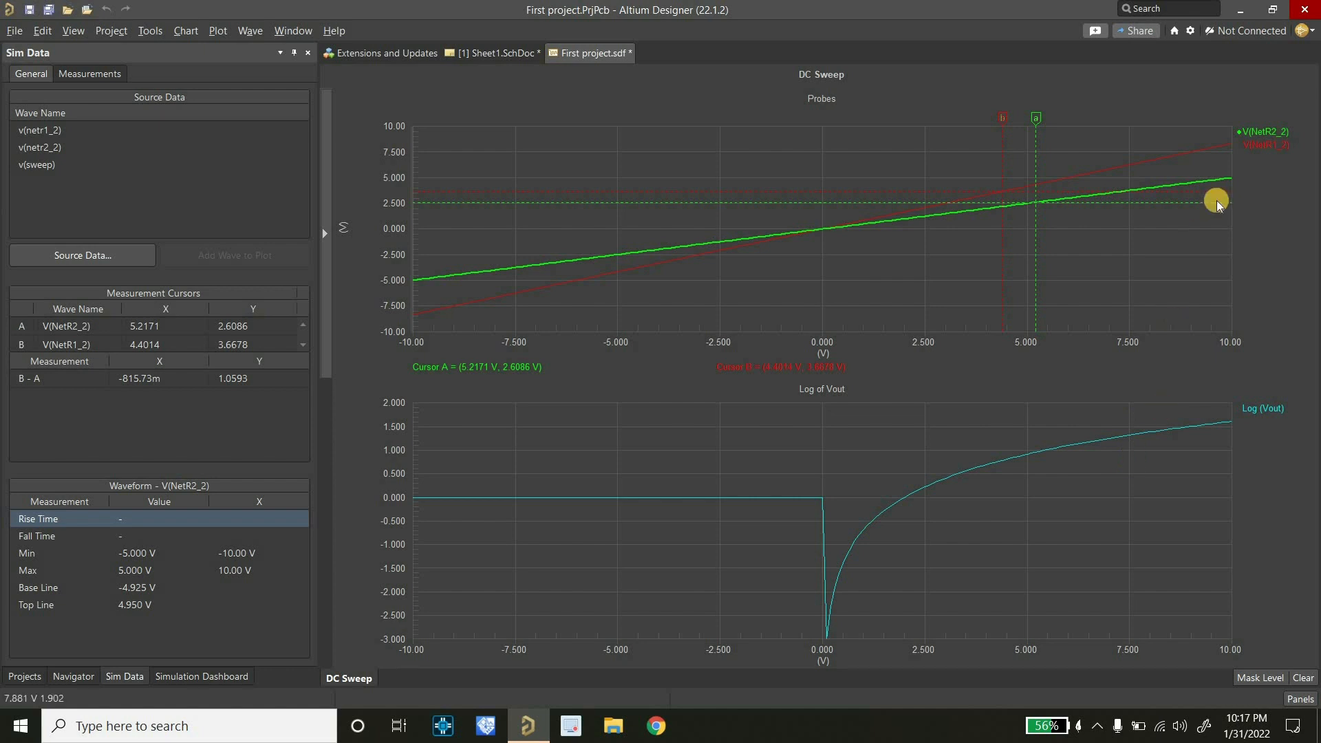
Move the V(NetR2_2) waveform from the Probes plot into the Log of Vout plot.
click(1262, 131)
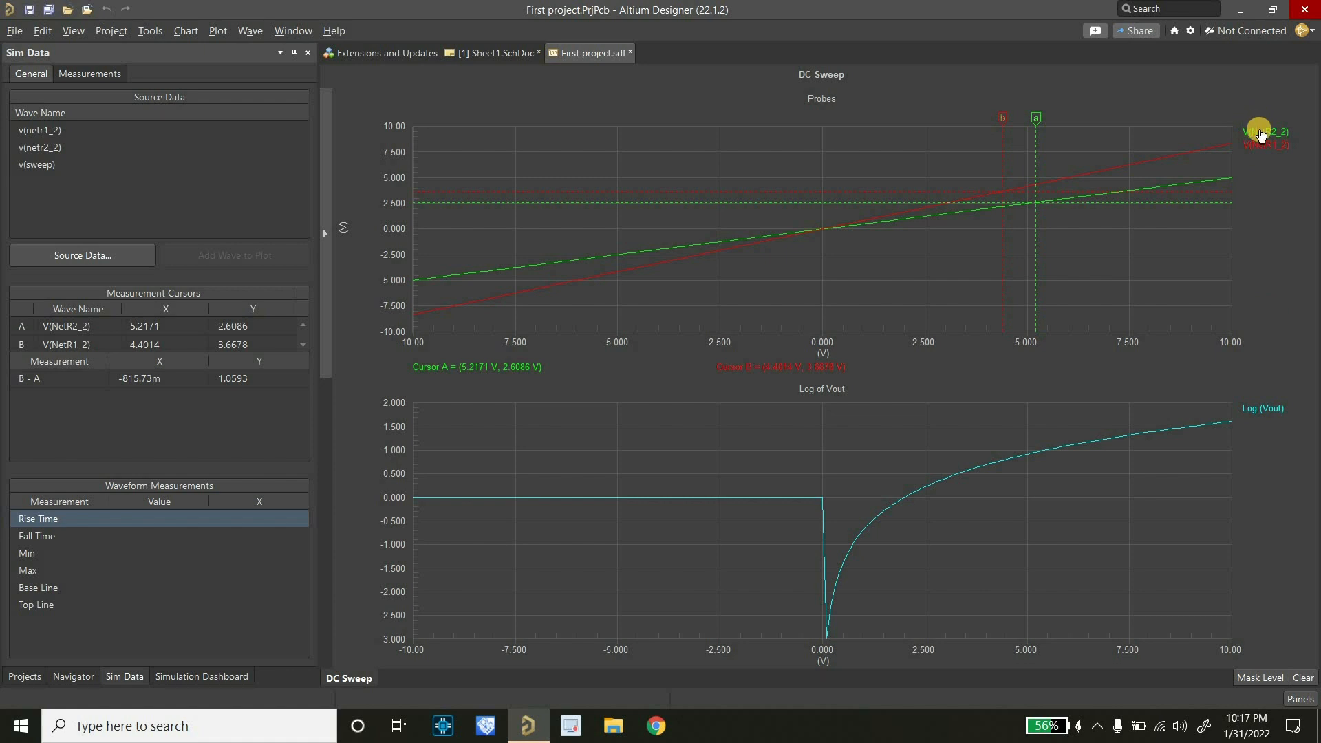
drag(1261, 134, 1316, 451)
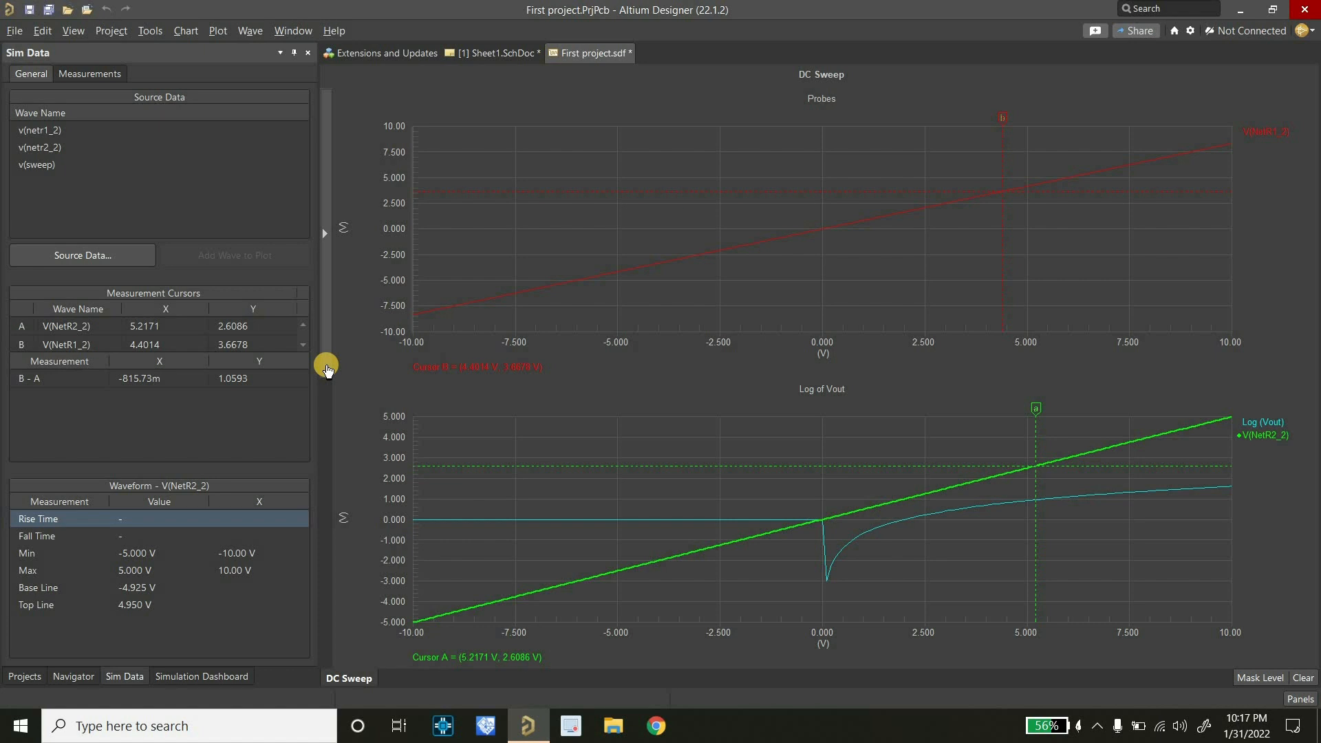
Examine the stored DC Sweep result in the Simulation Dashboard and the actions available for it.
click(183, 677)
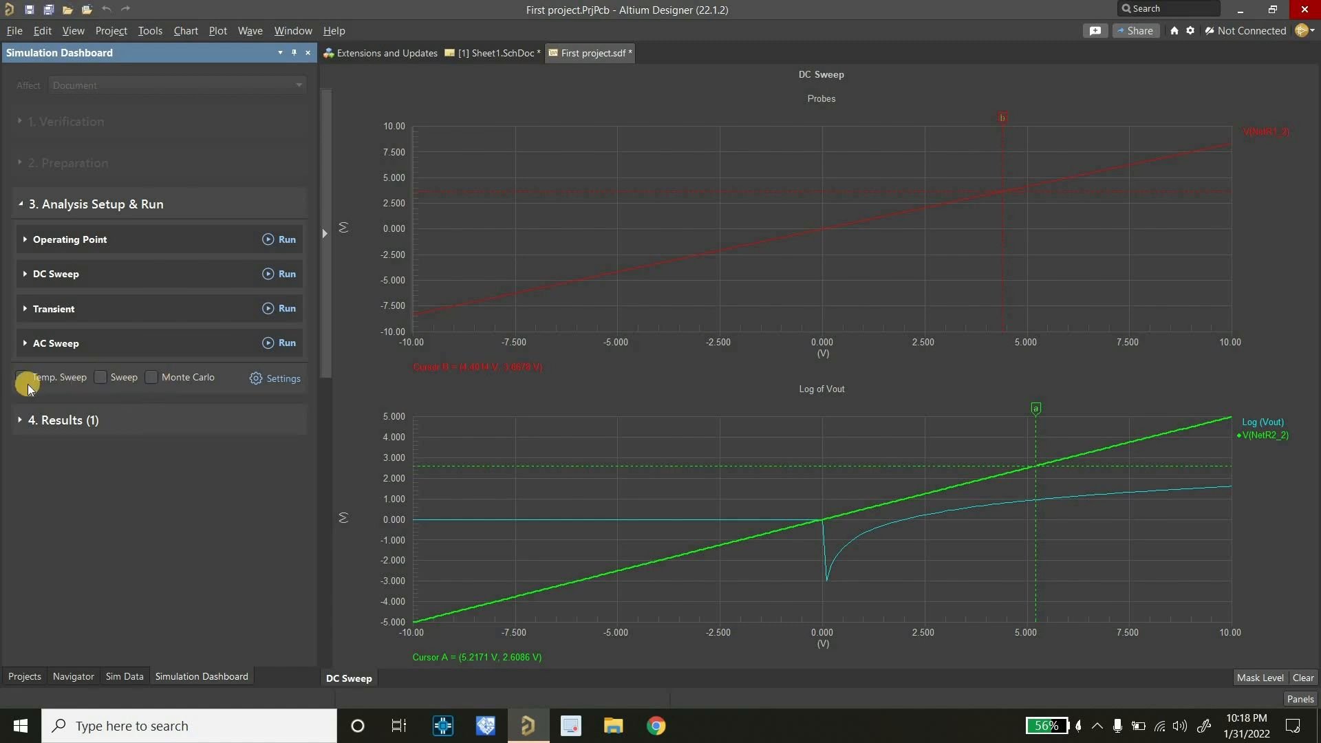
click(19, 420)
click(22, 248)
click(24, 249)
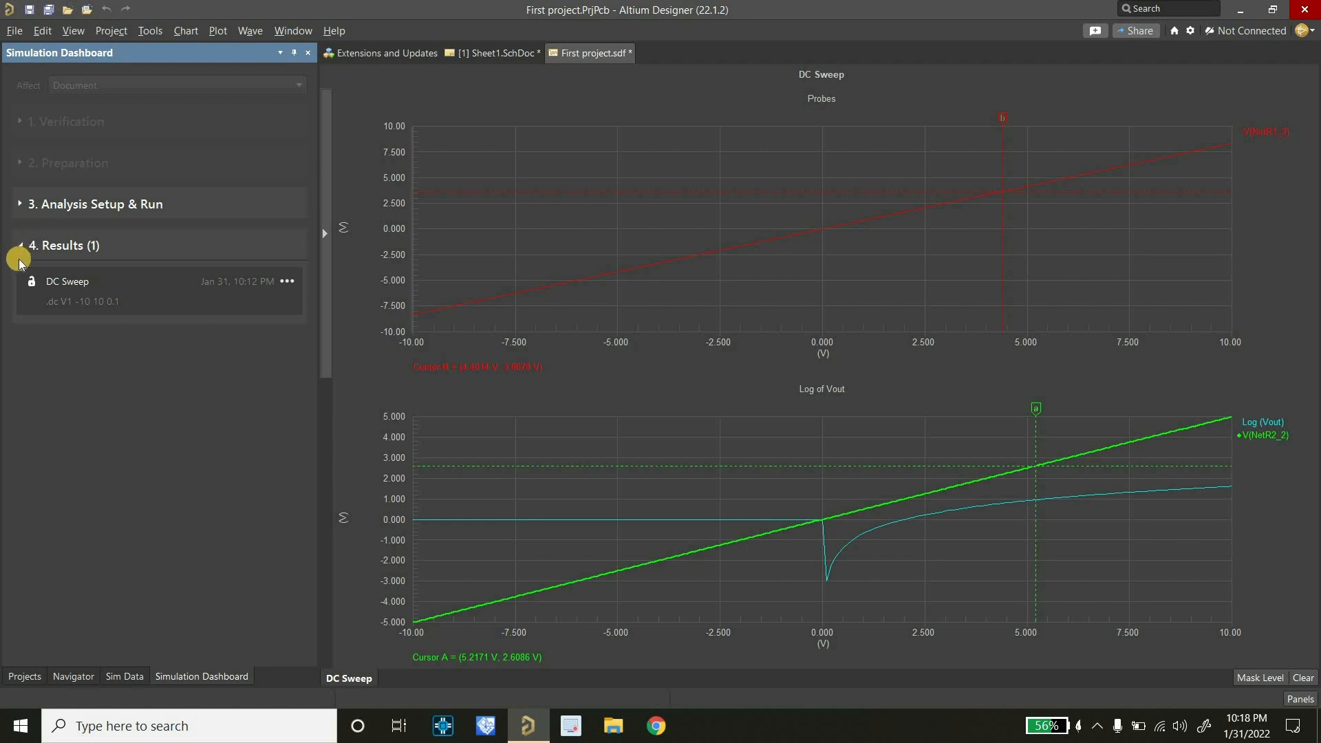
click(48, 247)
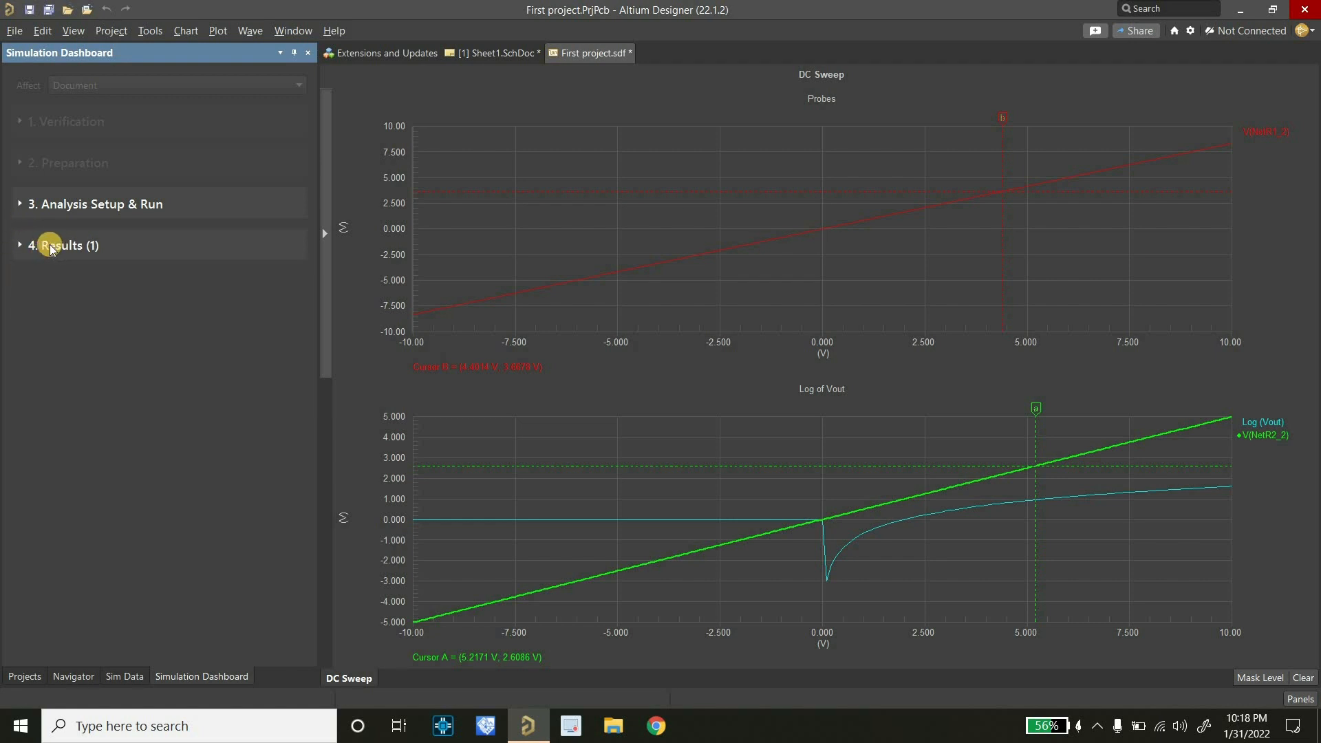
click(23, 249)
click(286, 282)
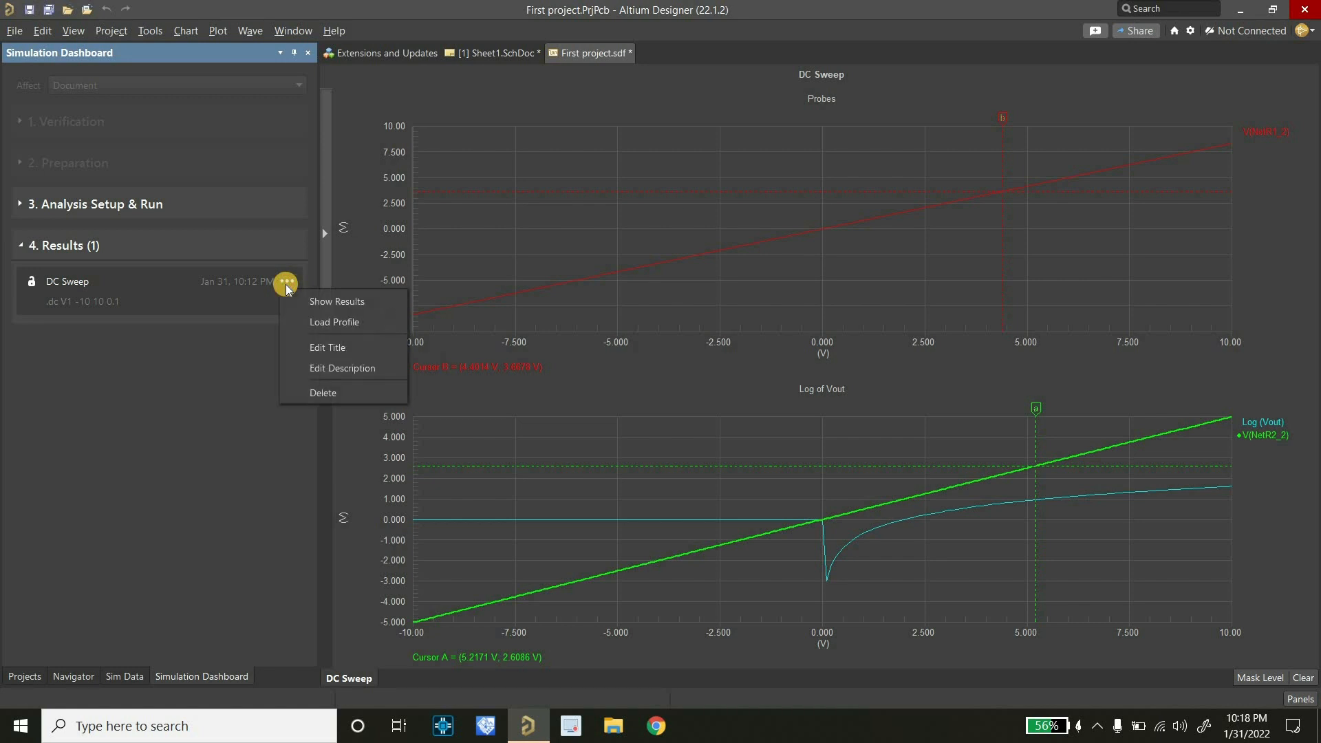
click(228, 349)
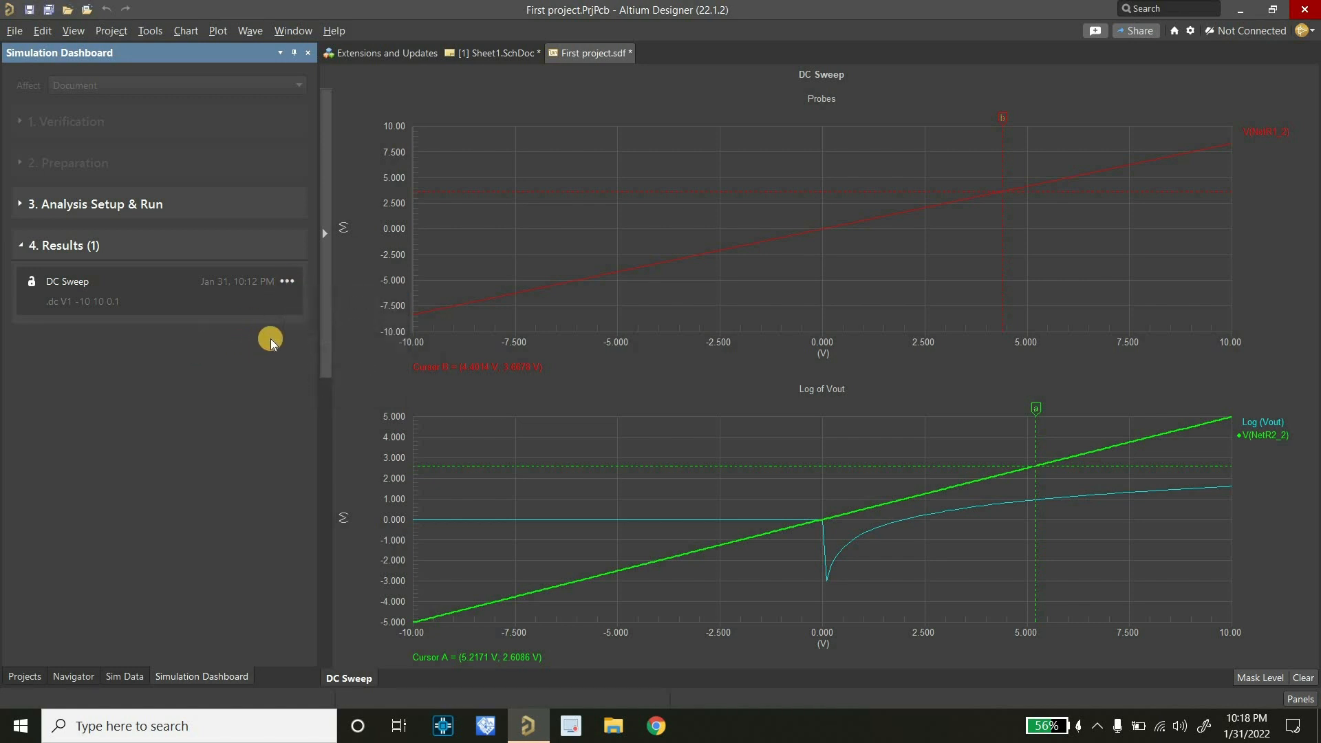
click(284, 284)
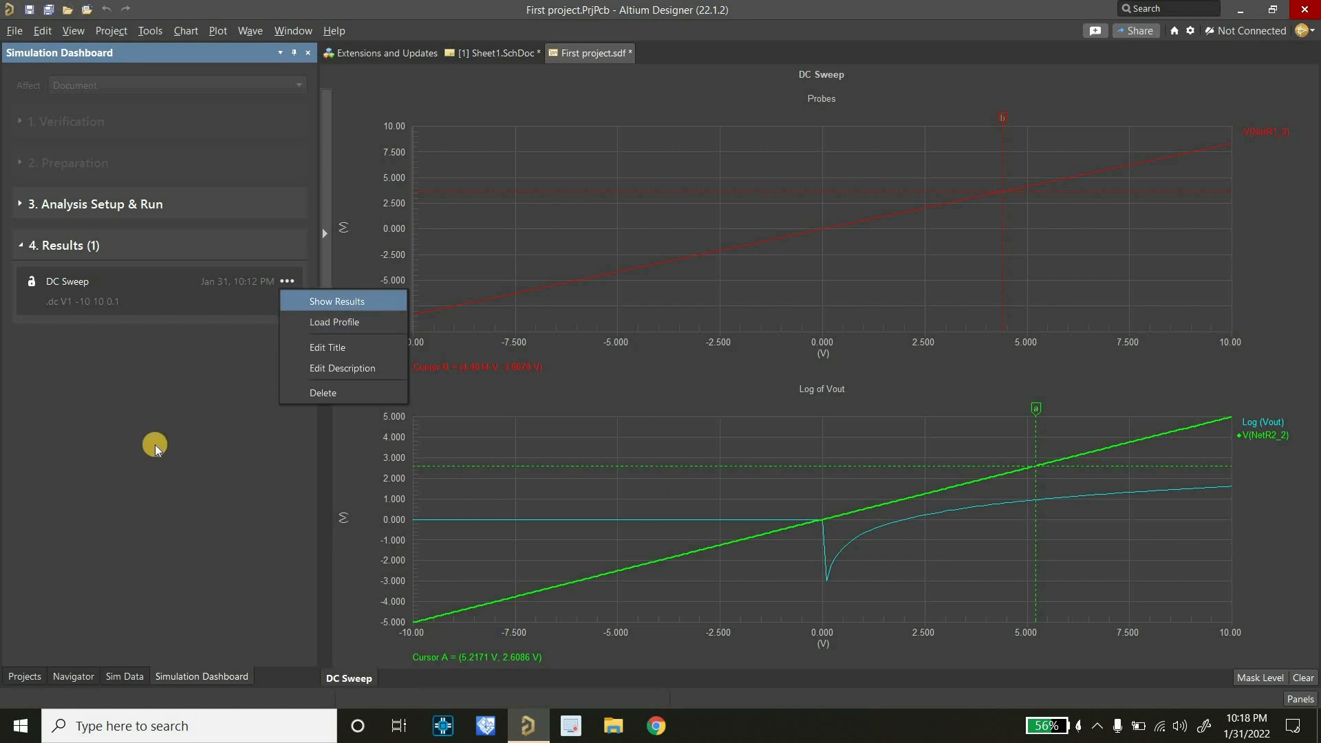
click(144, 456)
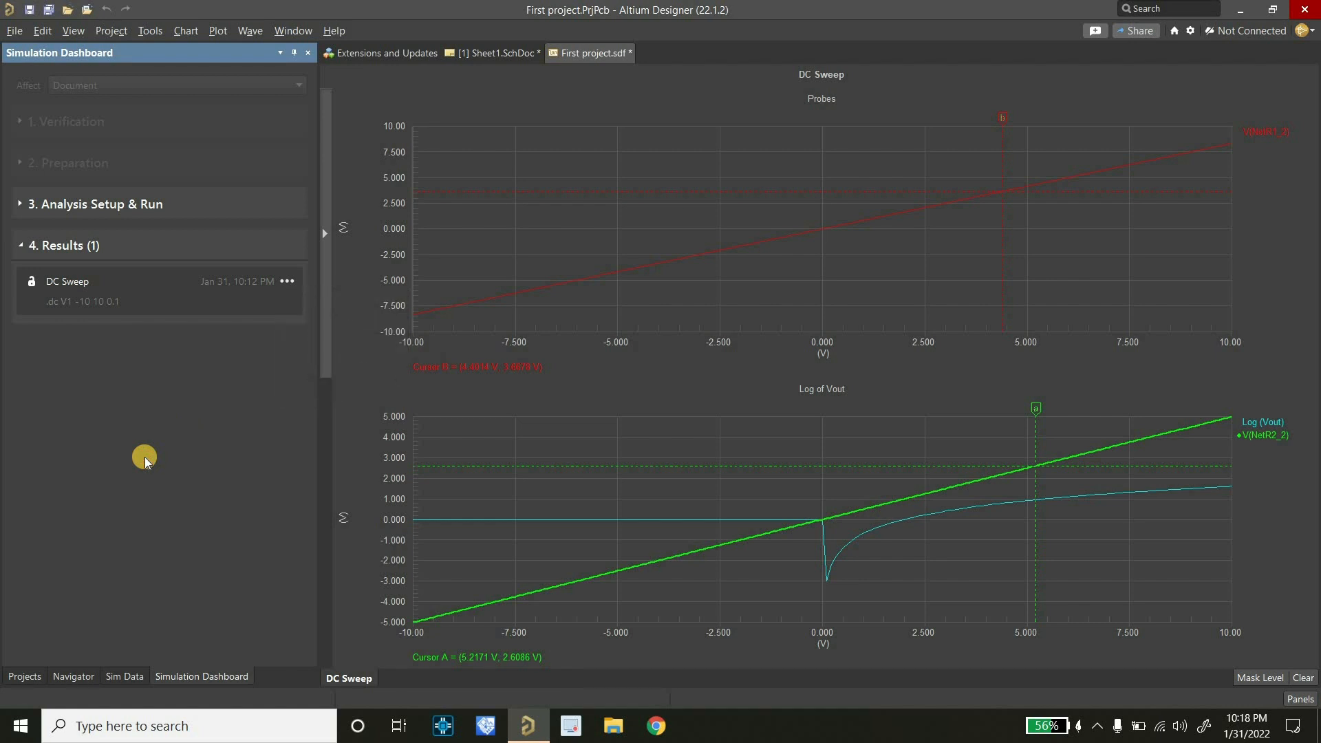